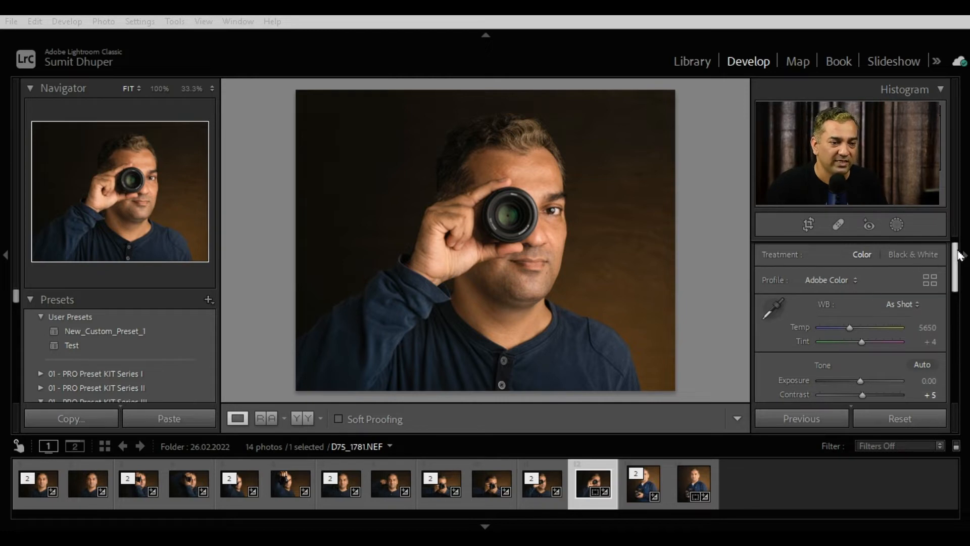
Step: Review the basic adjustments and examine the portrait's forehead, face, hand and hair up close for blemishes
{"action": "left_click_drag", "start_coordinate": [956, 254], "coordinate": [957, 302]}
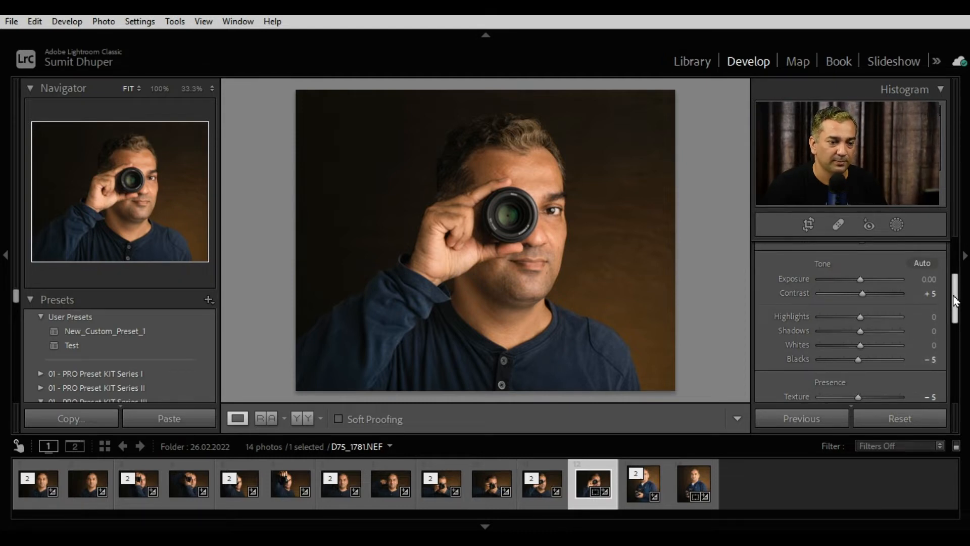
{"action": "left_click_drag", "start_coordinate": [955, 299], "coordinate": [965, 335]}
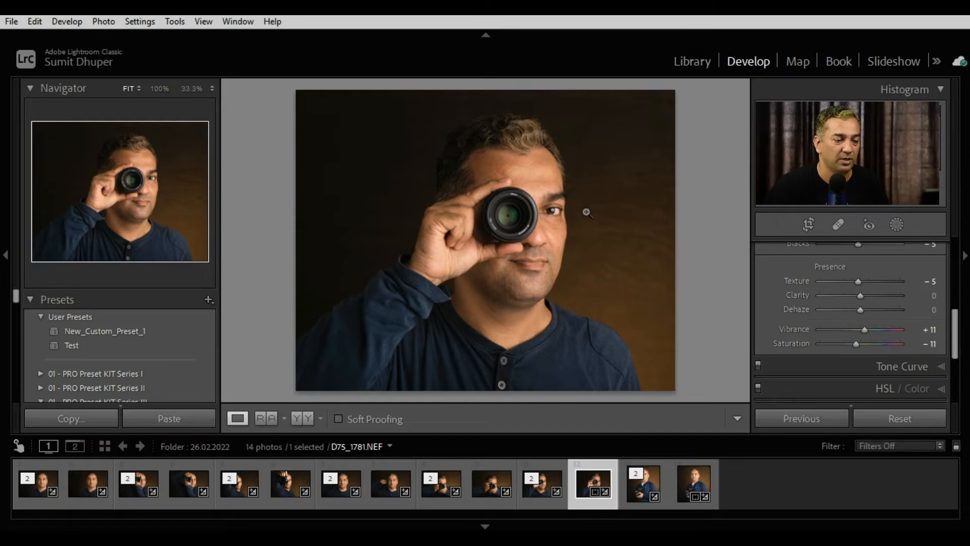
{"action": "left_click", "coordinate": [545, 144]}
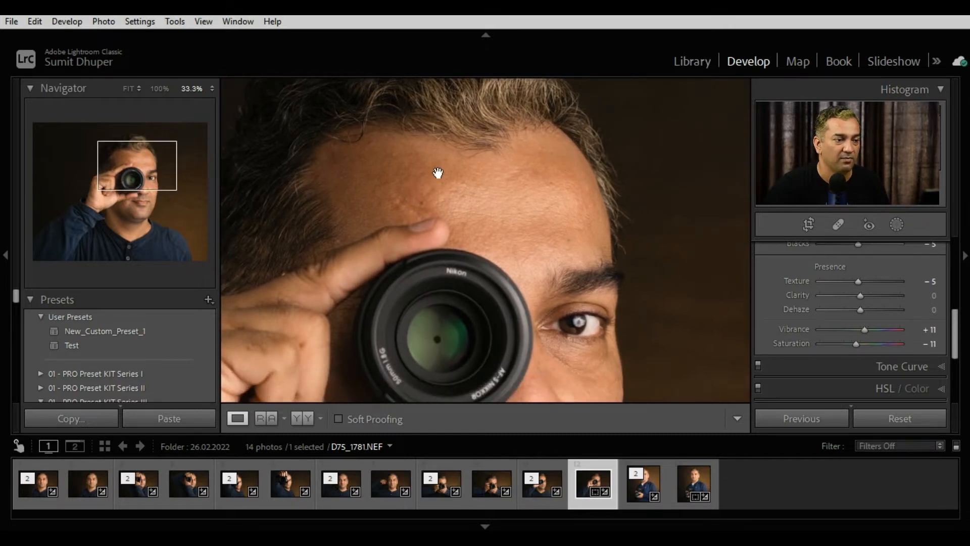
{"action": "left_click_drag", "start_coordinate": [526, 266], "coordinate": [533, 223]}
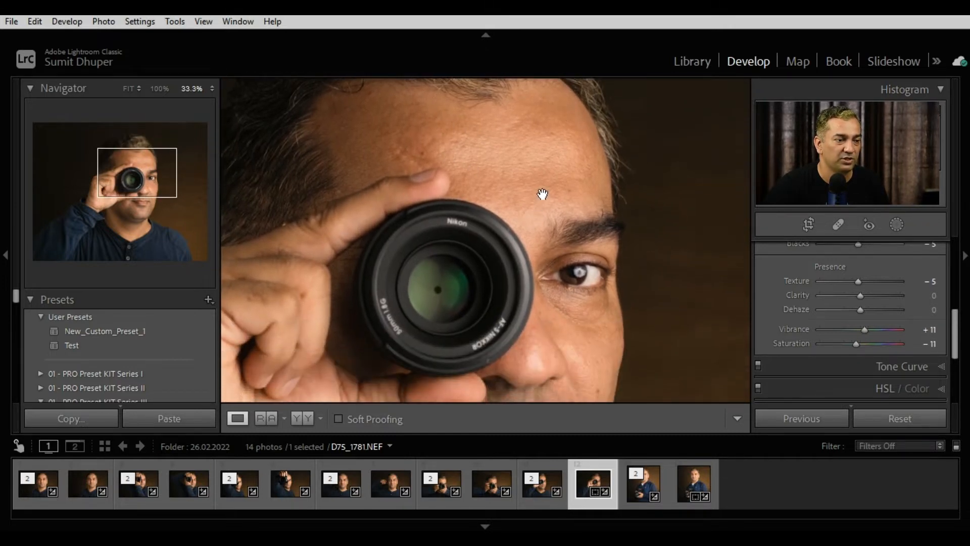
{"action": "scroll", "coordinate": [581, 308], "scroll_direction": "down", "scroll_amount": 2}
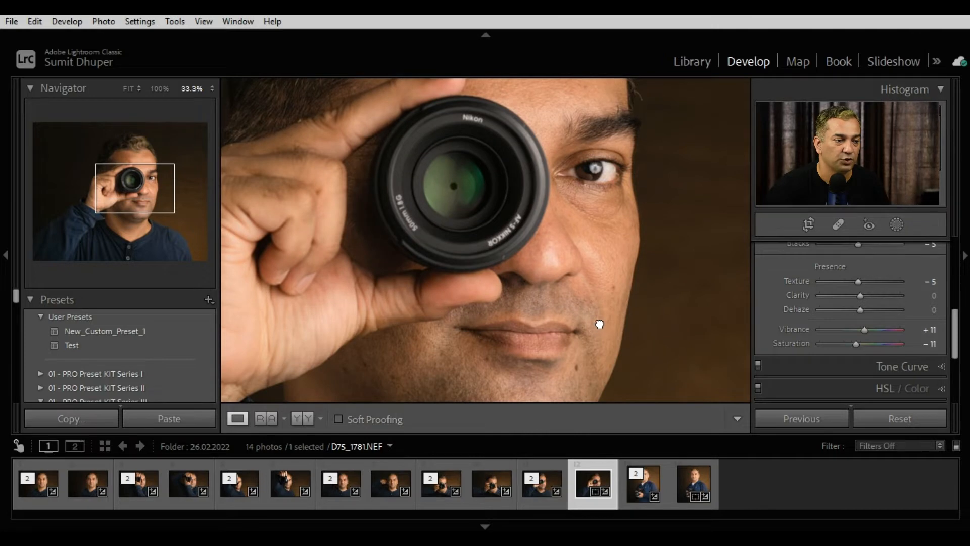
{"action": "scroll", "coordinate": [599, 325], "scroll_direction": "down", "scroll_amount": 2}
{"action": "left_click_drag", "start_coordinate": [541, 283], "coordinate": [578, 220]}
{"action": "scroll", "coordinate": [579, 220], "scroll_direction": "up", "scroll_amount": 6}
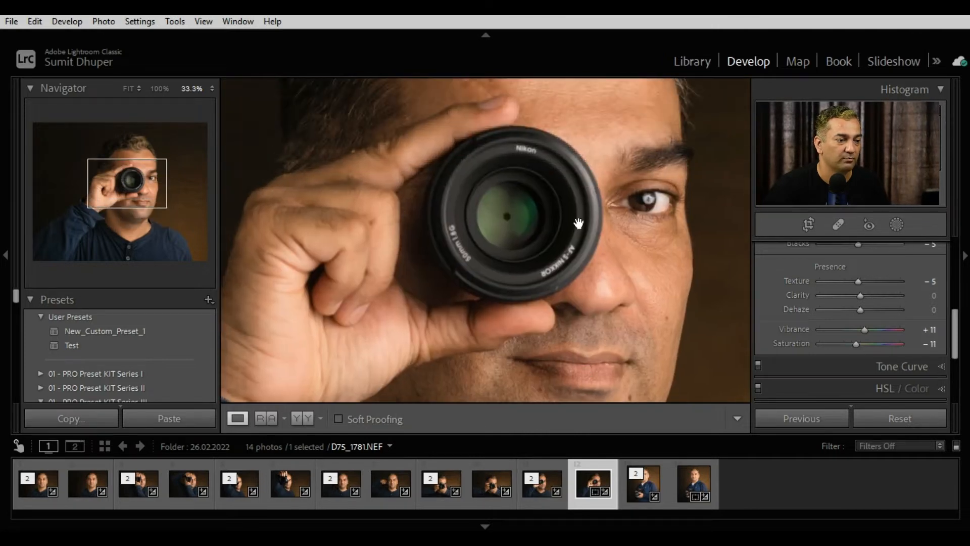
{"action": "left_click_drag", "start_coordinate": [527, 136], "coordinate": [521, 235]}
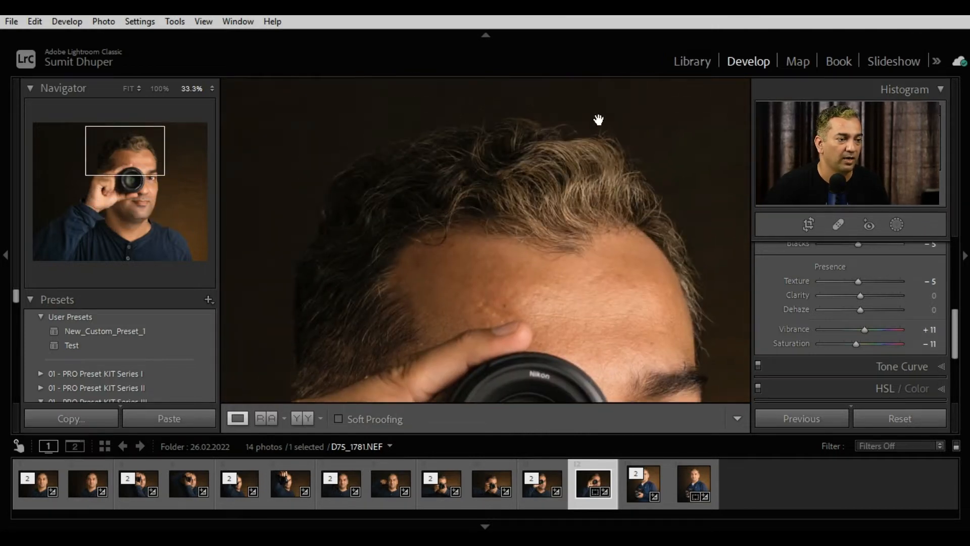
{"action": "left_click_drag", "start_coordinate": [653, 291], "coordinate": [544, 267]}
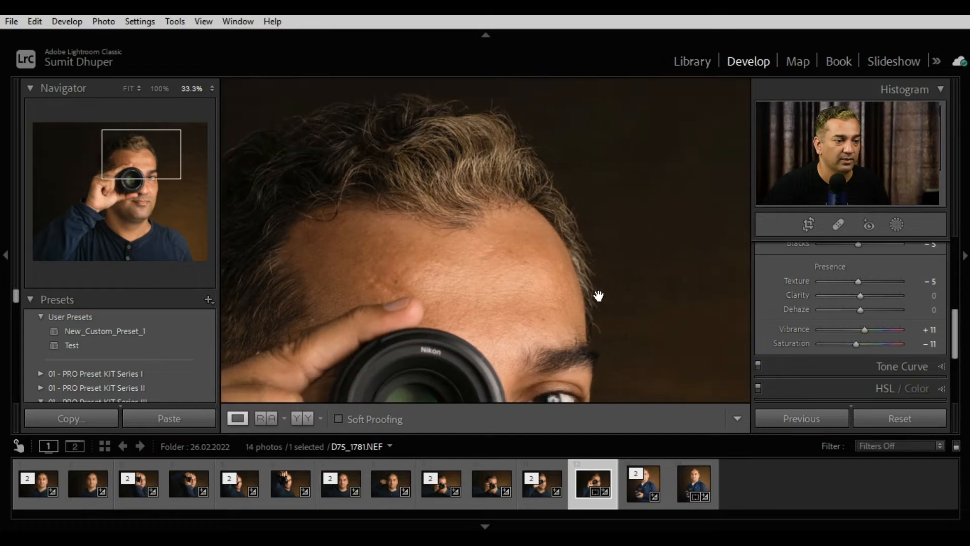
{"action": "left_click_drag", "start_coordinate": [425, 171], "coordinate": [503, 198]}
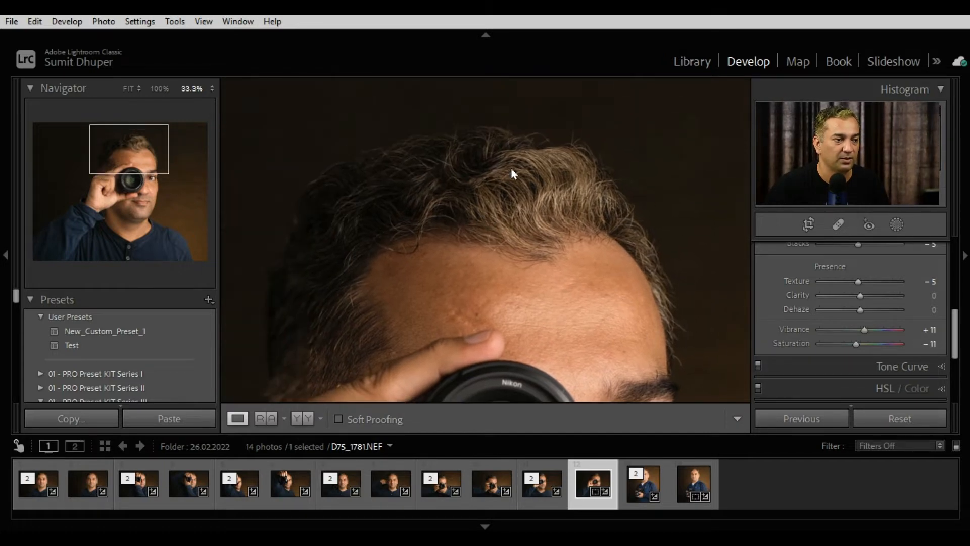
{"action": "left_click_drag", "start_coordinate": [448, 270], "coordinate": [531, 224]}
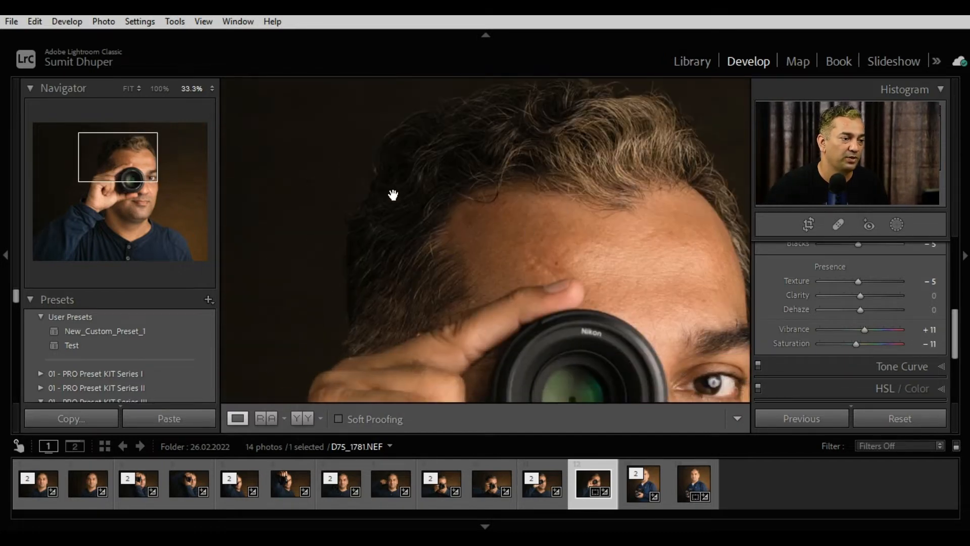
{"action": "left_click", "coordinate": [498, 246]}
{"action": "left_click", "coordinate": [553, 246]}
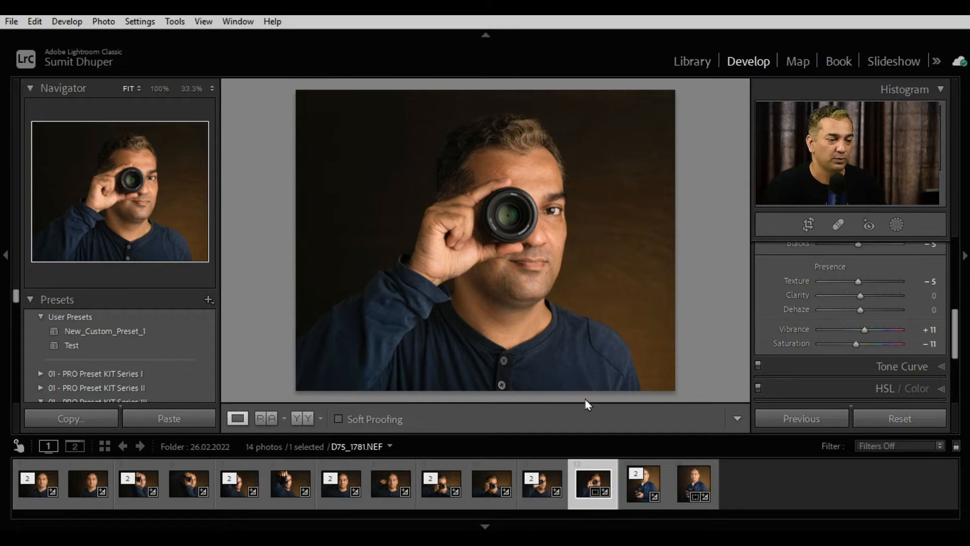
Step: Send the selected photo D75_1781.NEF from Lightroom Classic to Adobe Photoshop 2022 for editing
{"action": "right_click", "coordinate": [589, 480]}
{"action": "mouse_move", "coordinate": [644, 142]}
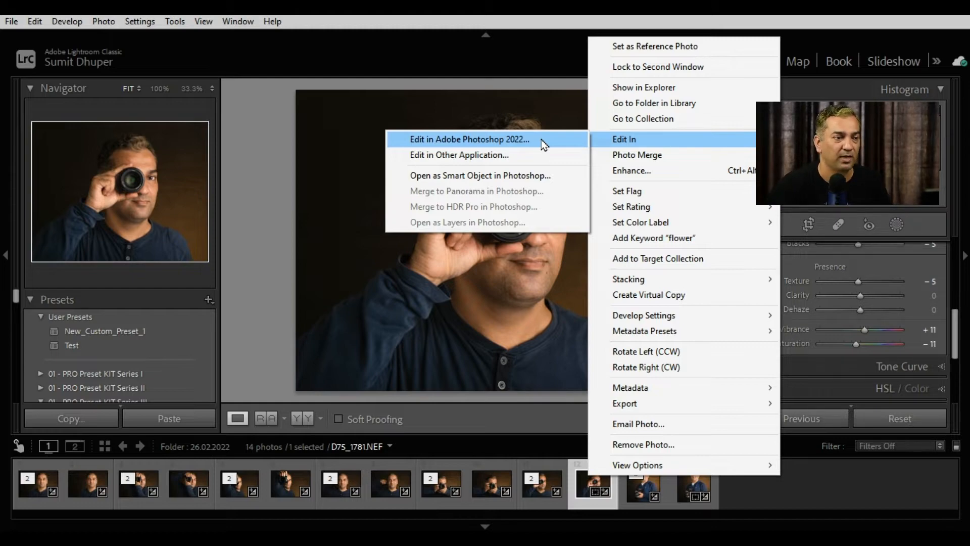
{"action": "left_click", "coordinate": [544, 142]}
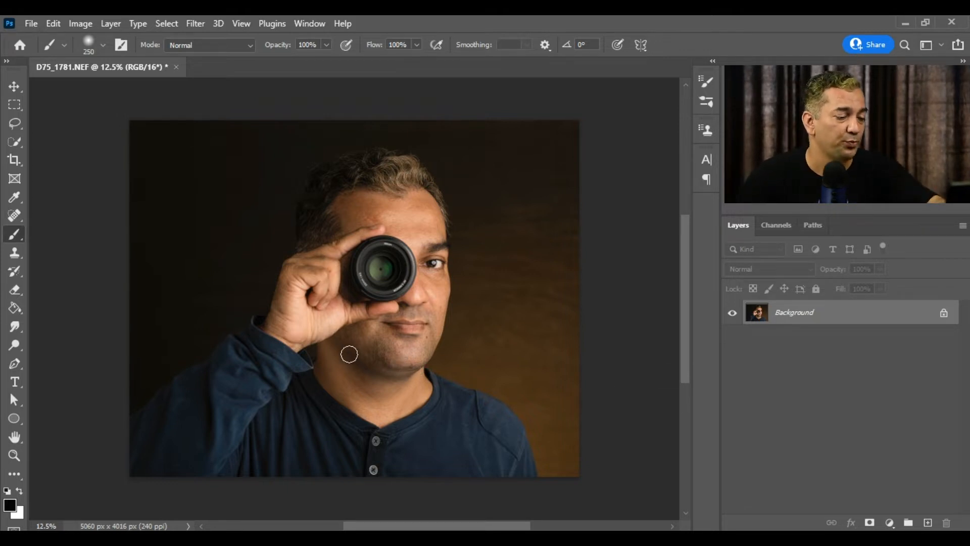
Step: Activate the Spot Healing Brush and view the other healing tools grouped with it
{"action": "key", "text": "j"}
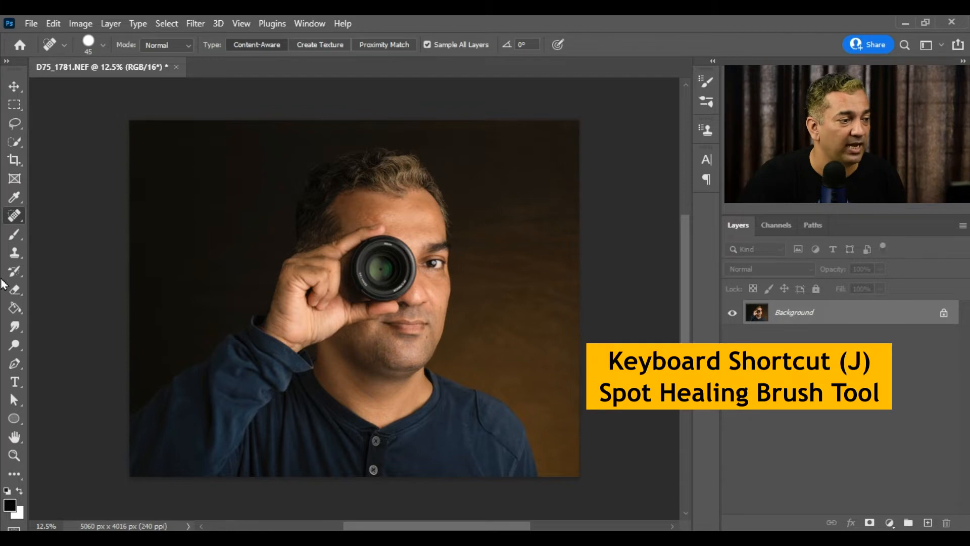
{"action": "right_click", "coordinate": [14, 216]}
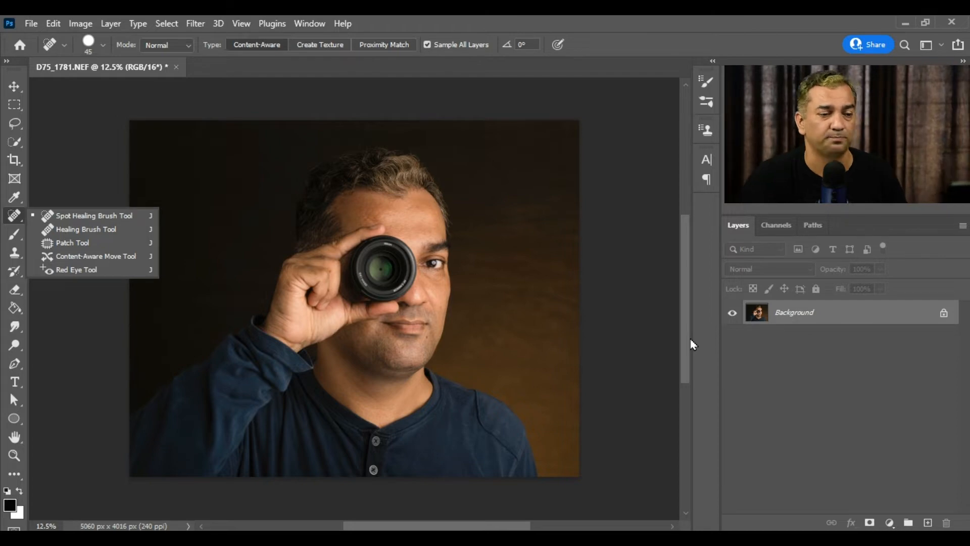
{"action": "left_click", "coordinate": [849, 318]}
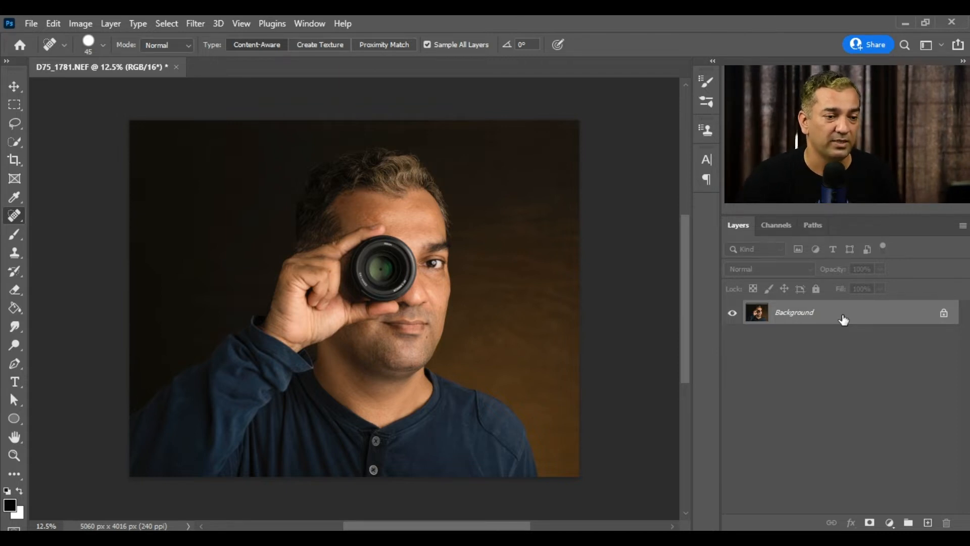
Step: Duplicate the Background layer and add an empty layer named "Remove Blemish" above the copy
{"action": "left_click_drag", "start_coordinate": [843, 320], "coordinate": [928, 524]}
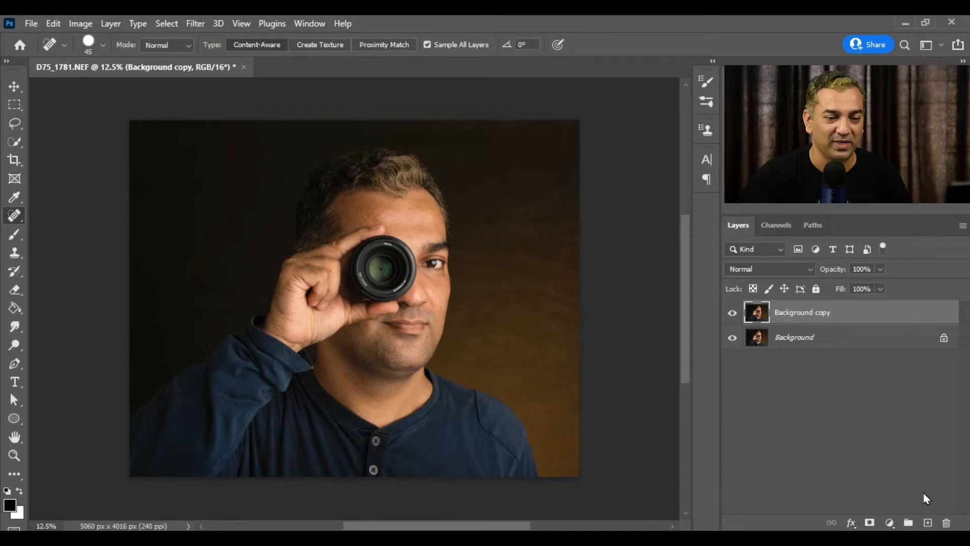
{"action": "left_click", "coordinate": [928, 522]}
{"action": "double_click", "coordinate": [785, 313]}
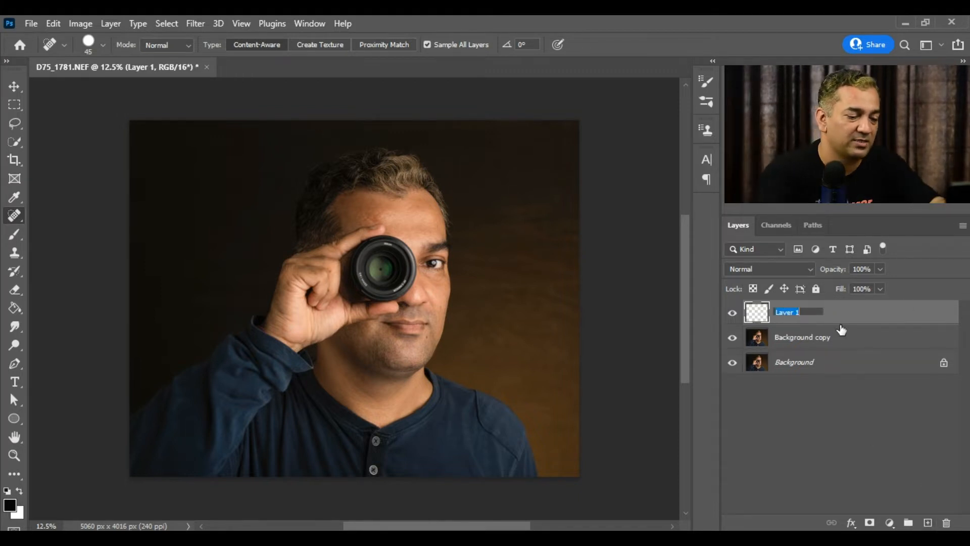
{"action": "type", "text": "Remo"}
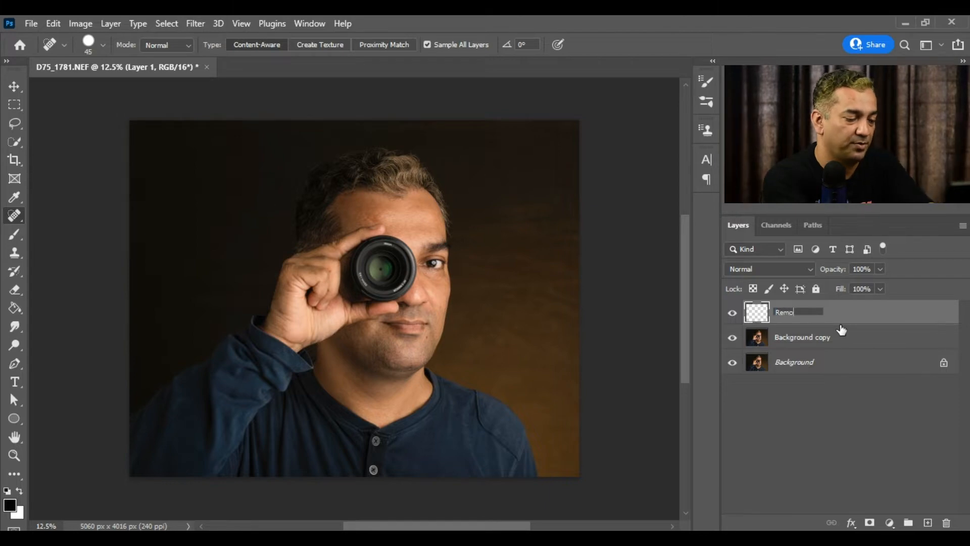
{"action": "type", "text": "ve Bl"}
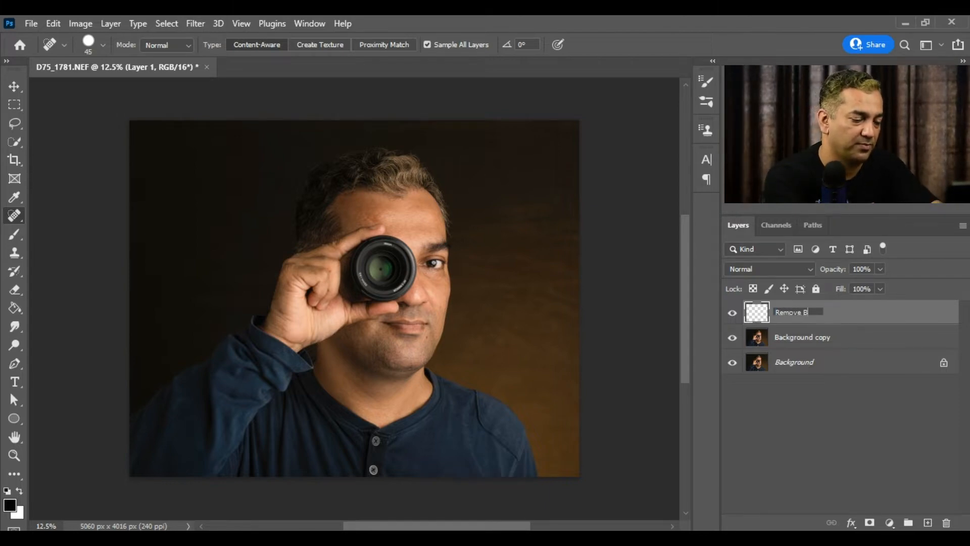
{"action": "type", "text": "emish"}
{"action": "key", "text": "Return"}
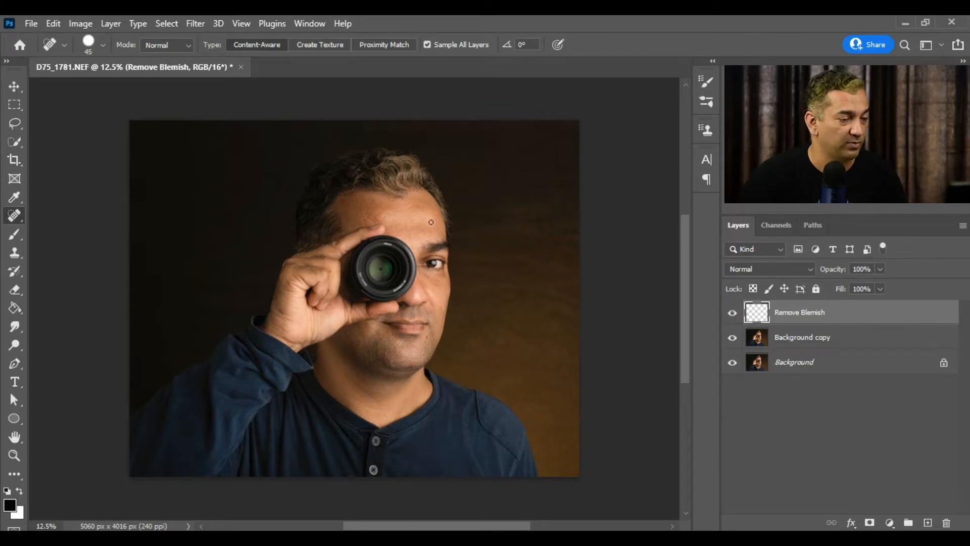
Step: Add a Black & White adjustment layer above Remove Blemish, with Reds at -148 and Yellows at 29
{"action": "key", "text": "ctrl+plus"}
{"action": "key", "text": "ctrl+plus"}
{"action": "key", "text": "ctrl+plus"}
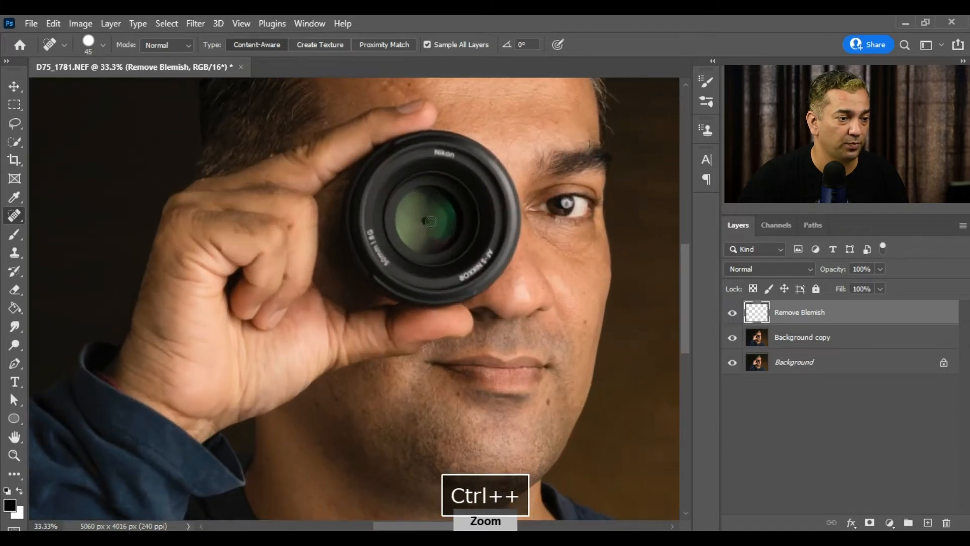
{"action": "key", "text": "ctrl+plus"}
{"action": "key", "text": "space"}
{"action": "mouse_move", "coordinate": [448, 191]}
{"action": "left_mouse_down"}
{"action": "mouse_move", "coordinate": [341, 371]}
{"action": "mouse_move", "coordinate": [254, 488]}
{"action": "left_mouse_up"}
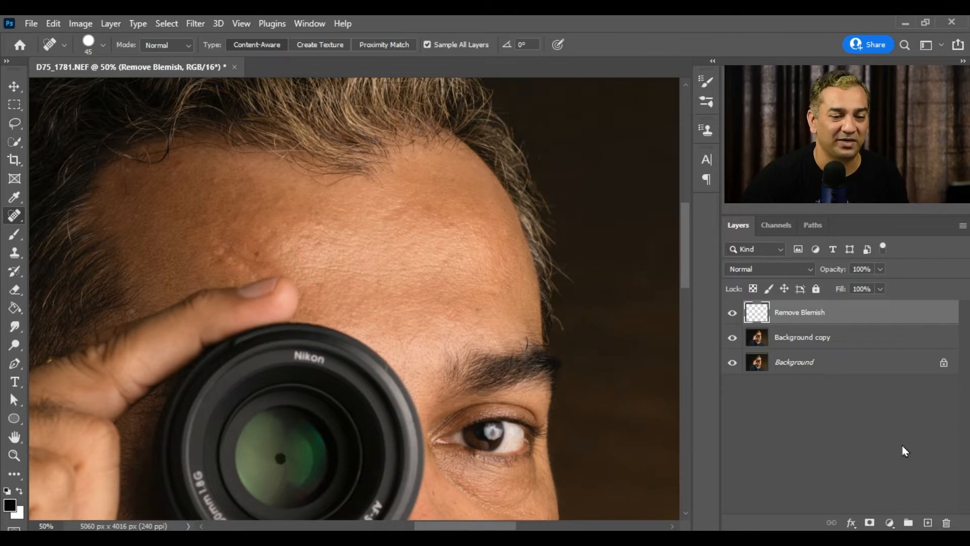
{"action": "left_click", "coordinate": [891, 523]}
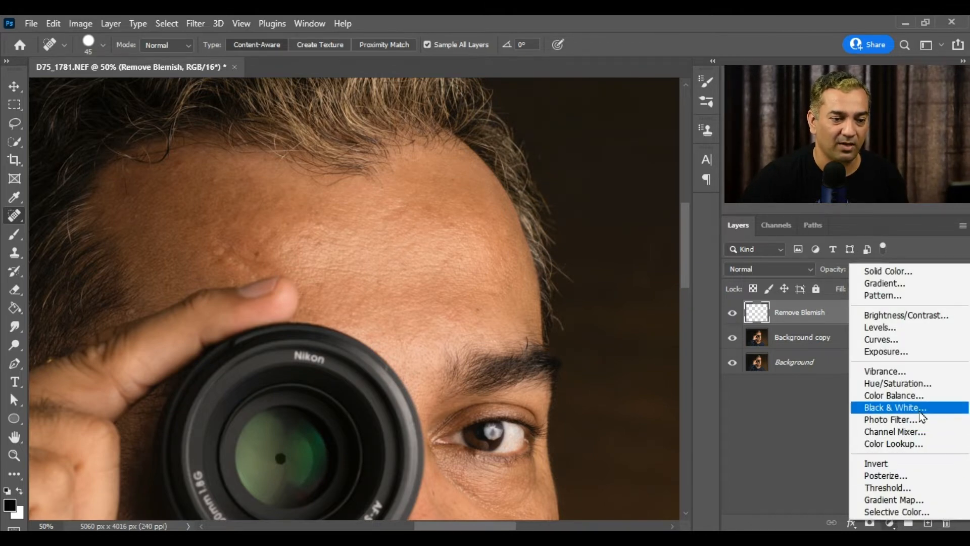
{"action": "left_click", "coordinate": [935, 405]}
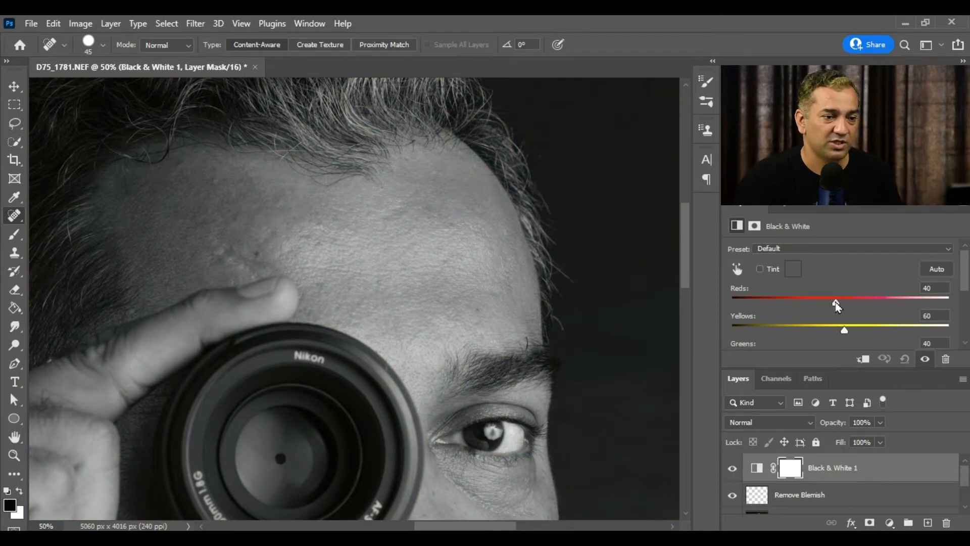
{"action": "left_click_drag", "start_coordinate": [837, 306], "coordinate": [753, 302]}
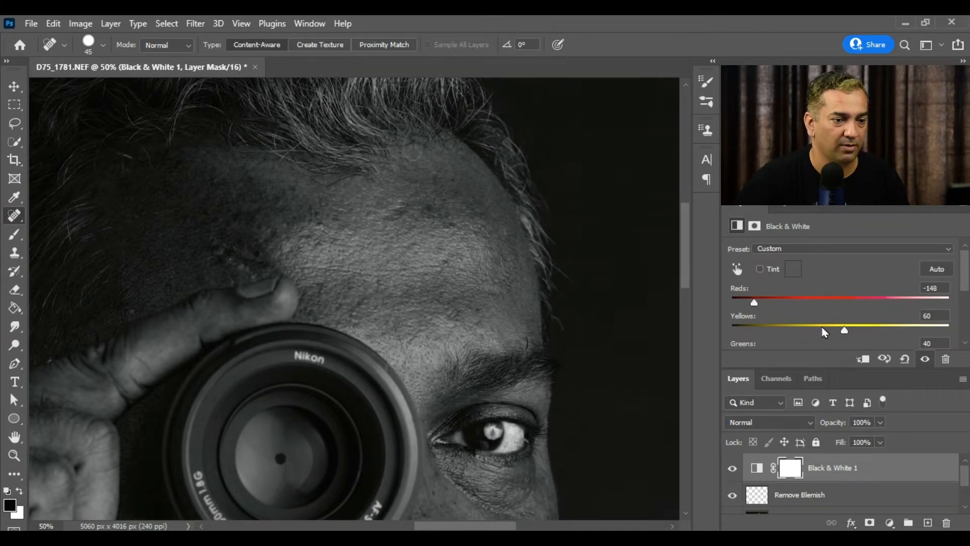
{"action": "mouse_move", "coordinate": [845, 333]}
{"action": "left_mouse_down"}
{"action": "mouse_move", "coordinate": [774, 332]}
{"action": "mouse_move", "coordinate": [833, 332]}
{"action": "left_mouse_up"}
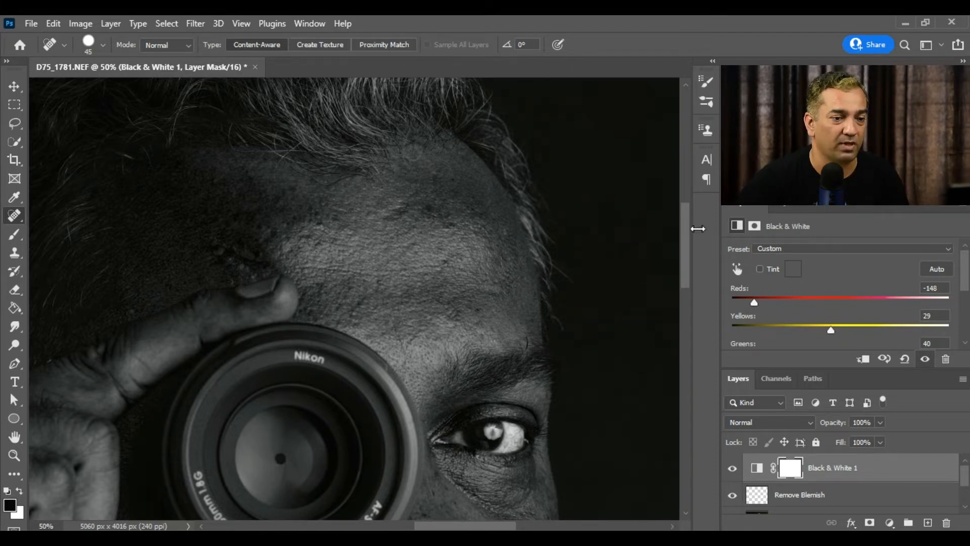
Step: Raise the Blues of the Black & White adjustment to 275, checking its effect on the skin and shirt
{"action": "scroll", "coordinate": [963, 265], "scroll_direction": "down", "scroll_amount": 4}
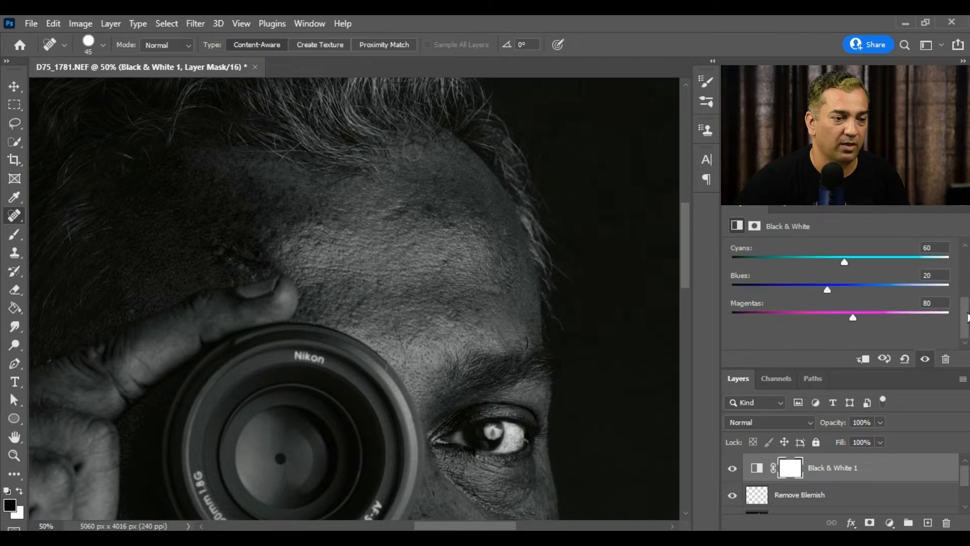
{"action": "left_click_drag", "start_coordinate": [684, 245], "coordinate": [689, 262]}
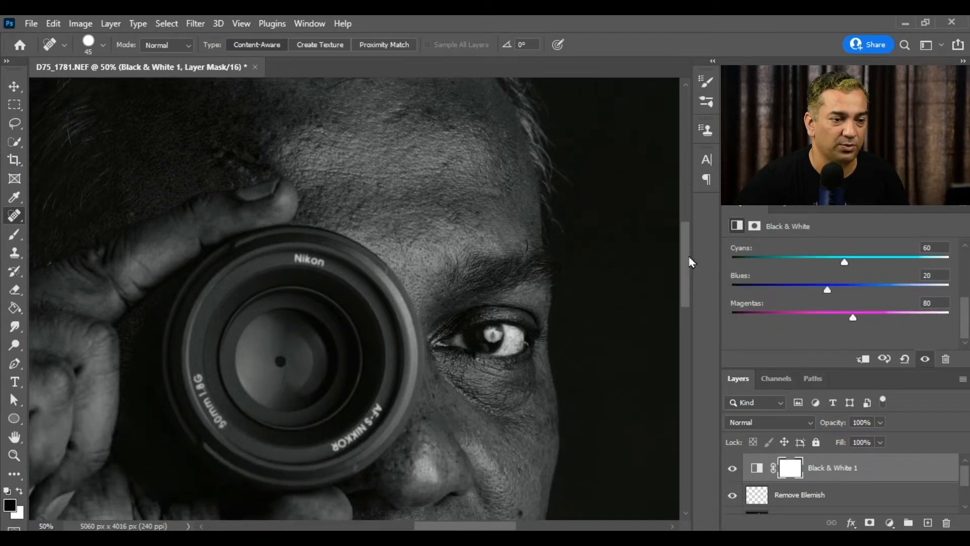
{"action": "left_click_drag", "start_coordinate": [826, 289], "coordinate": [942, 296]}
{"action": "left_click_drag", "start_coordinate": [687, 245], "coordinate": [704, 338]}
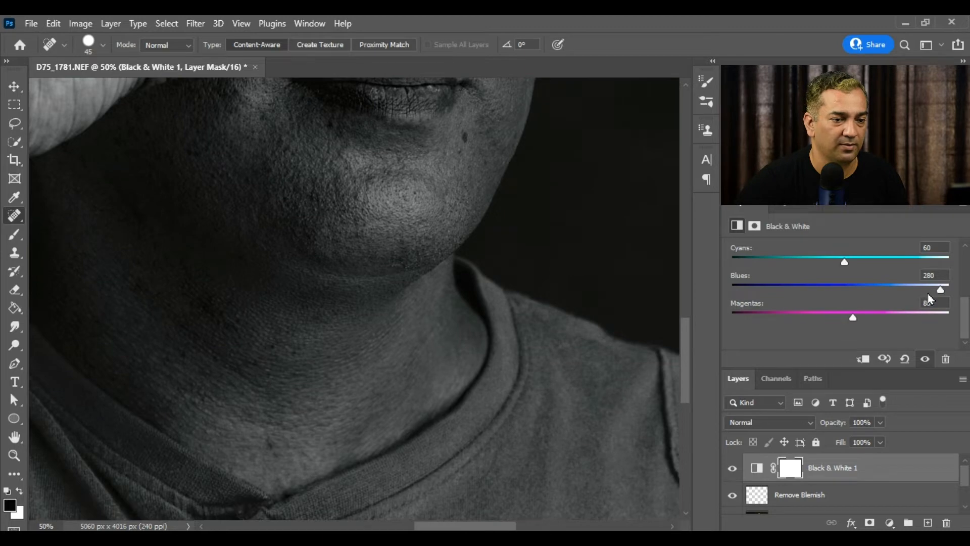
{"action": "left_click", "coordinate": [826, 292]}
{"action": "left_click_drag", "start_coordinate": [826, 292], "coordinate": [941, 292]}
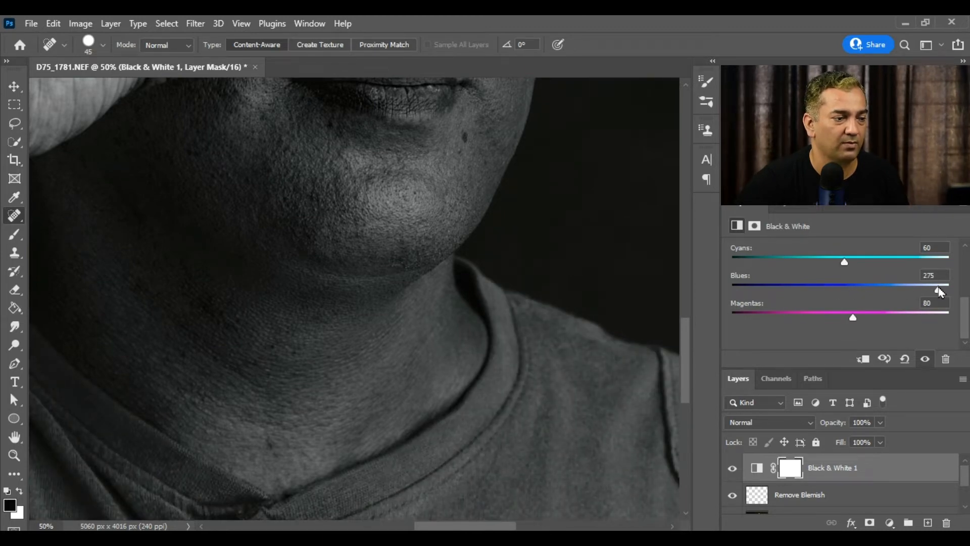
{"action": "left_click_drag", "start_coordinate": [688, 370], "coordinate": [718, 260]}
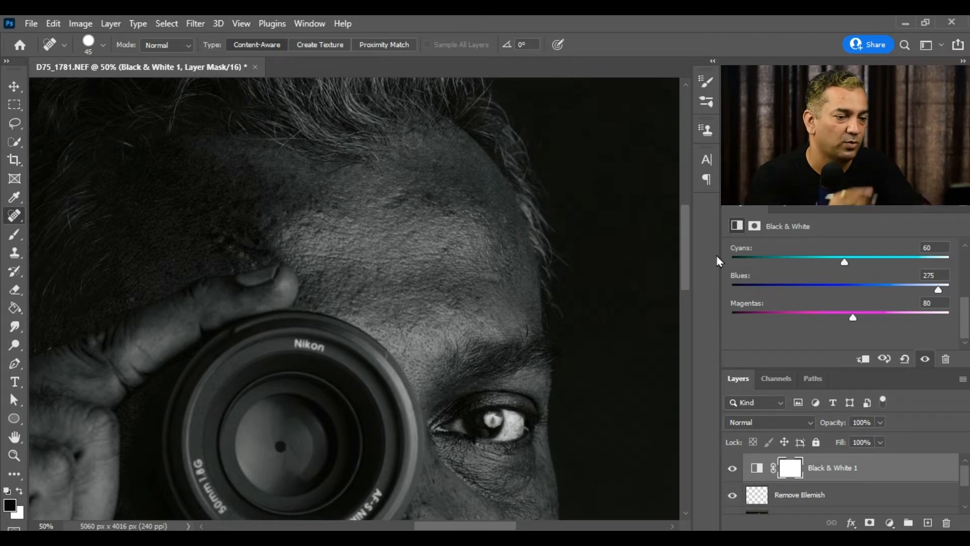
Step: On the Remove Blemish layer, heal the dark spots across the upper forehead and above the eyebrow with the Spot Healing Brush
{"action": "left_click", "coordinate": [825, 499]}
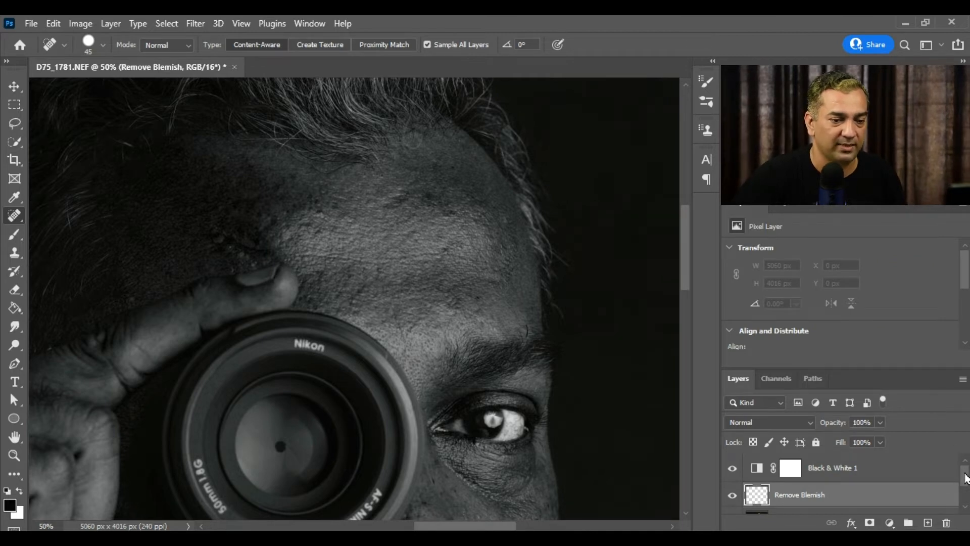
{"action": "left_click_drag", "start_coordinate": [966, 477], "coordinate": [965, 483]}
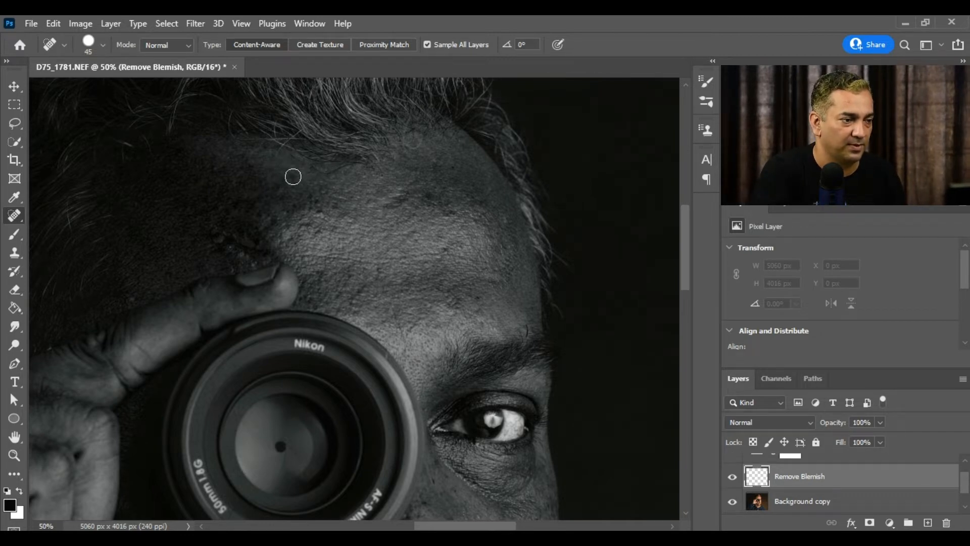
{"action": "left_click", "coordinate": [427, 195]}
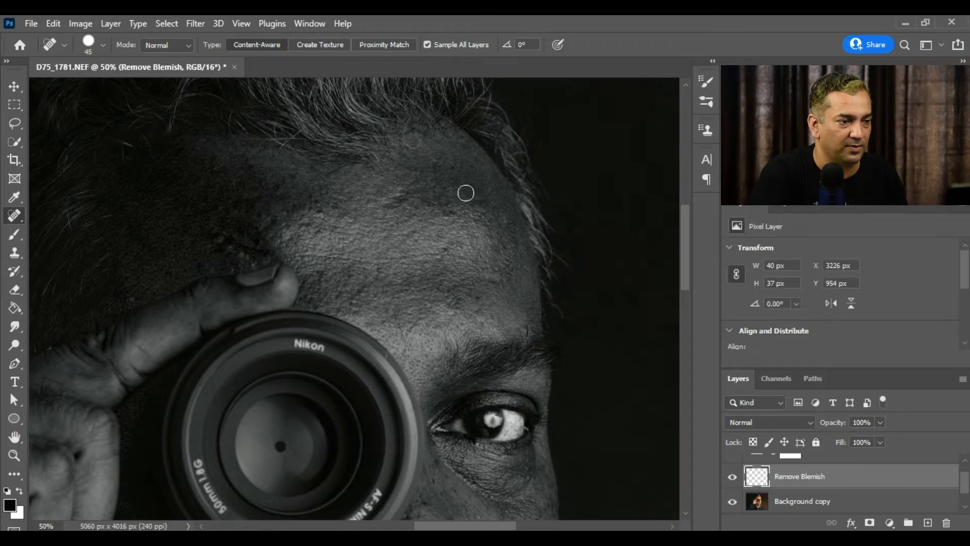
{"action": "left_click_drag", "start_coordinate": [411, 184], "coordinate": [384, 206]}
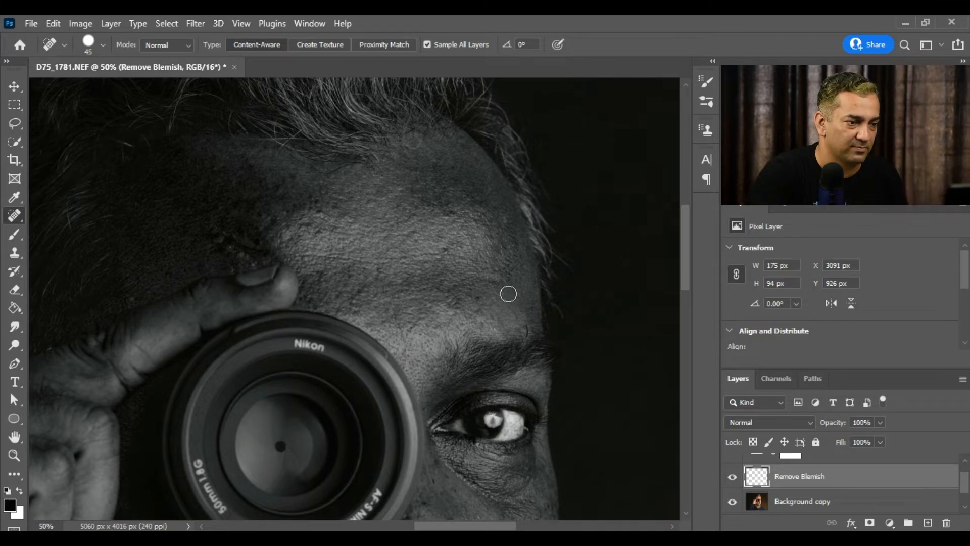
{"action": "left_click", "coordinate": [478, 298]}
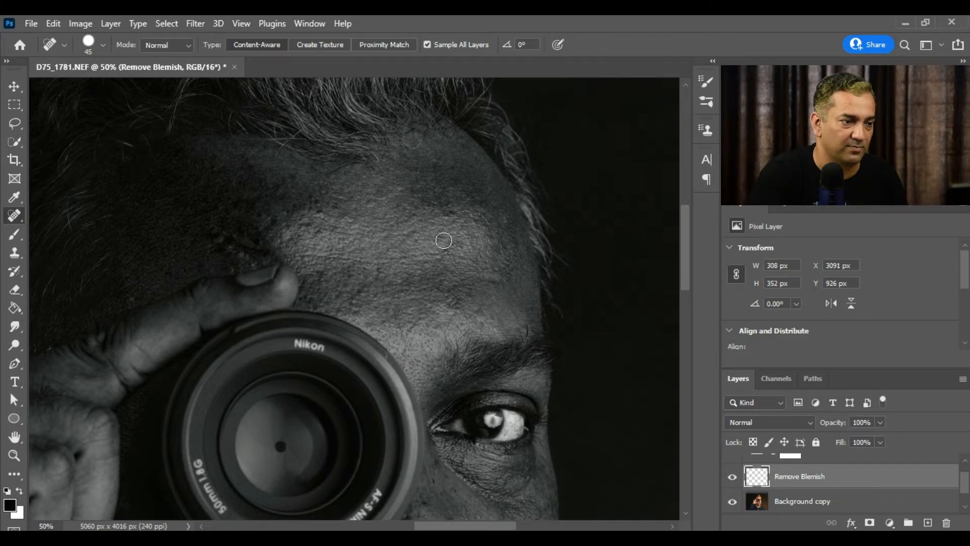
{"action": "left_click_drag", "start_coordinate": [444, 247], "coordinate": [447, 246]}
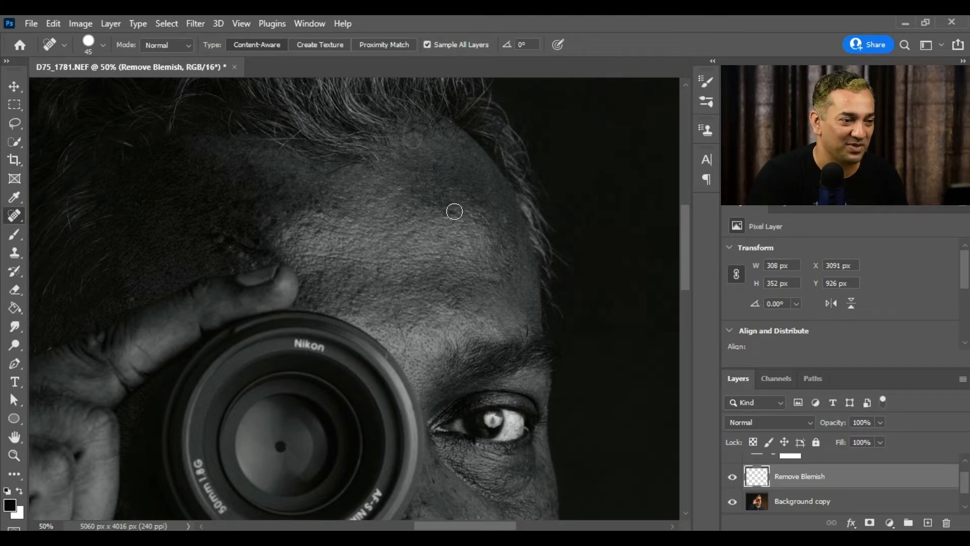
{"action": "mouse_move", "coordinate": [455, 210]}
{"action": "left_mouse_down"}
{"action": "mouse_move", "coordinate": [441, 213]}
{"action": "mouse_move", "coordinate": [454, 212]}
{"action": "left_mouse_up"}
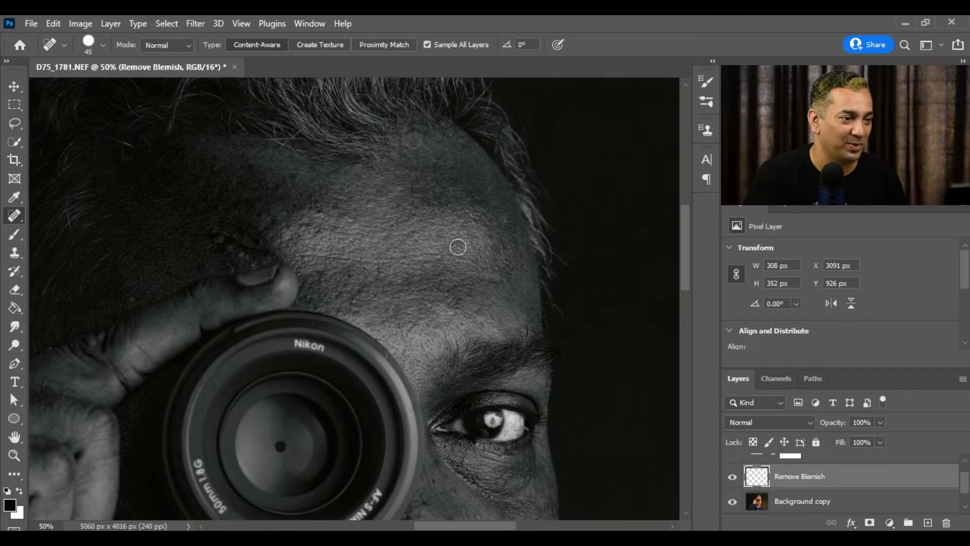
Step: Heal the blemishes on the shaded side of the forehead, between the hairline and the raised fingertip
{"action": "left_click_drag", "start_coordinate": [322, 211], "coordinate": [322, 210]}
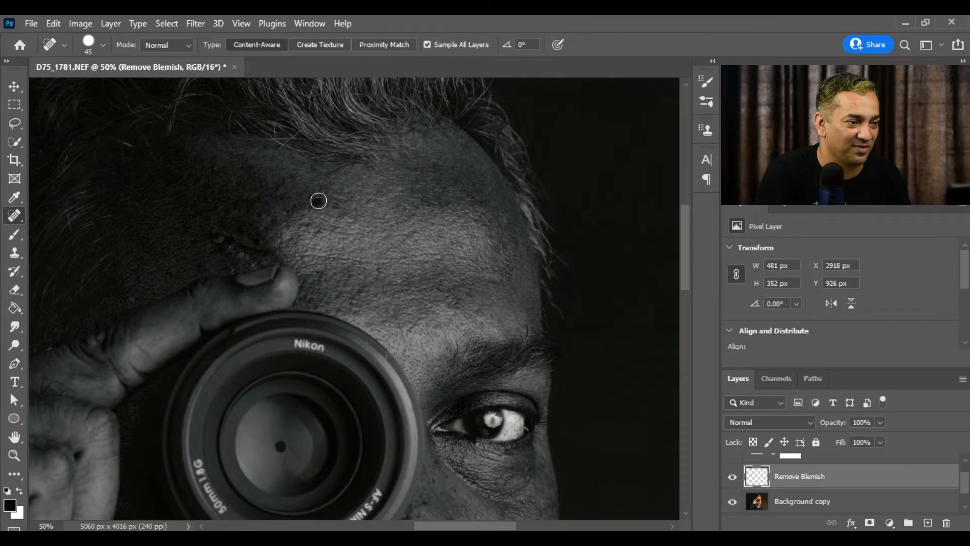
{"action": "left_click", "coordinate": [321, 208]}
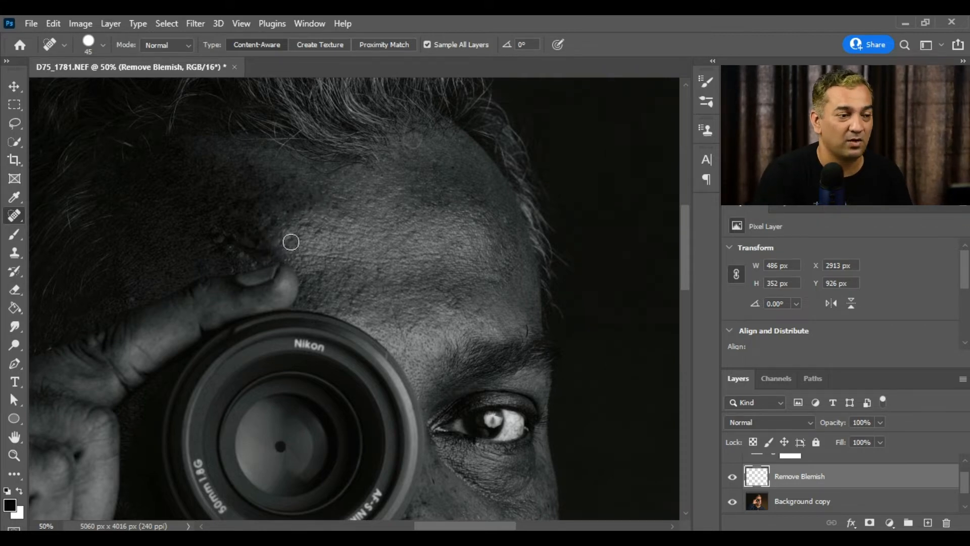
{"action": "left_click", "coordinate": [289, 214]}
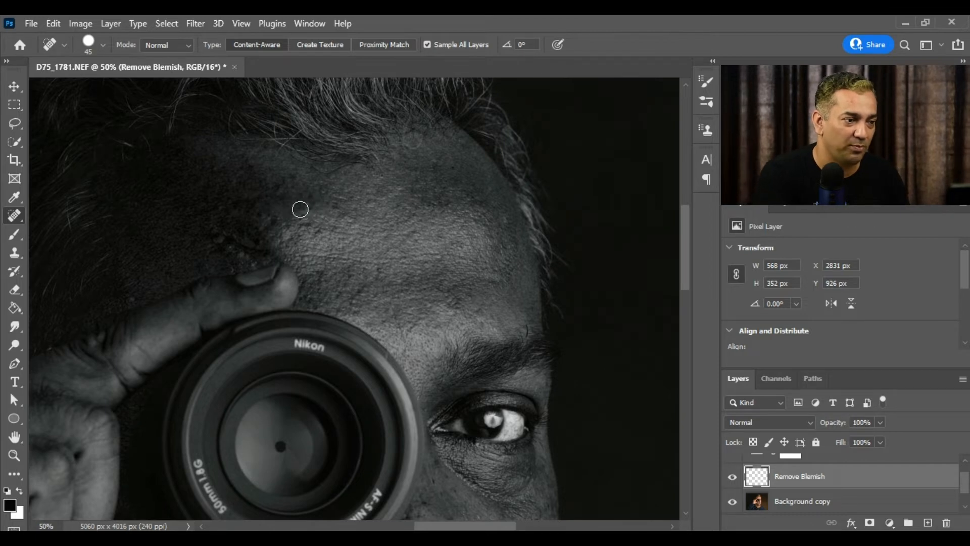
{"action": "left_click", "coordinate": [296, 208]}
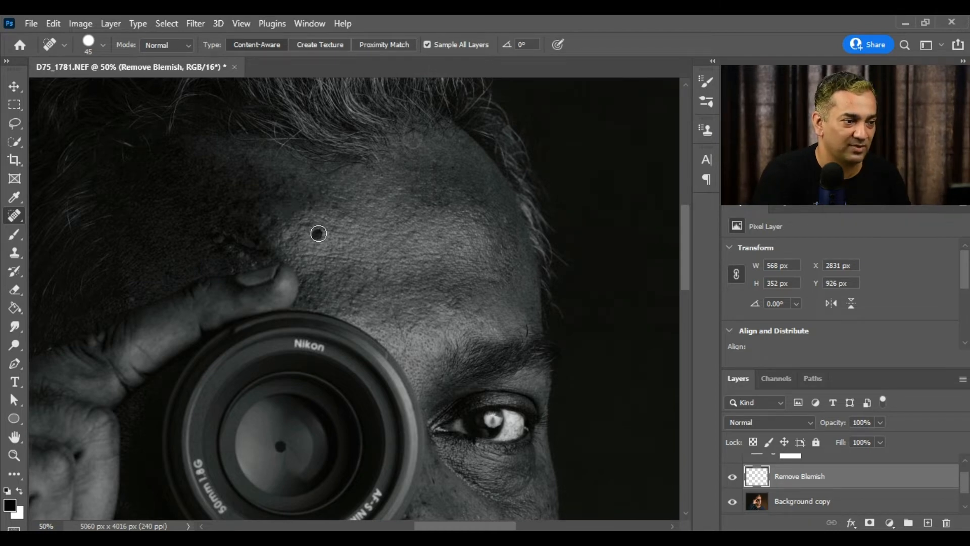
{"action": "left_click", "coordinate": [318, 233]}
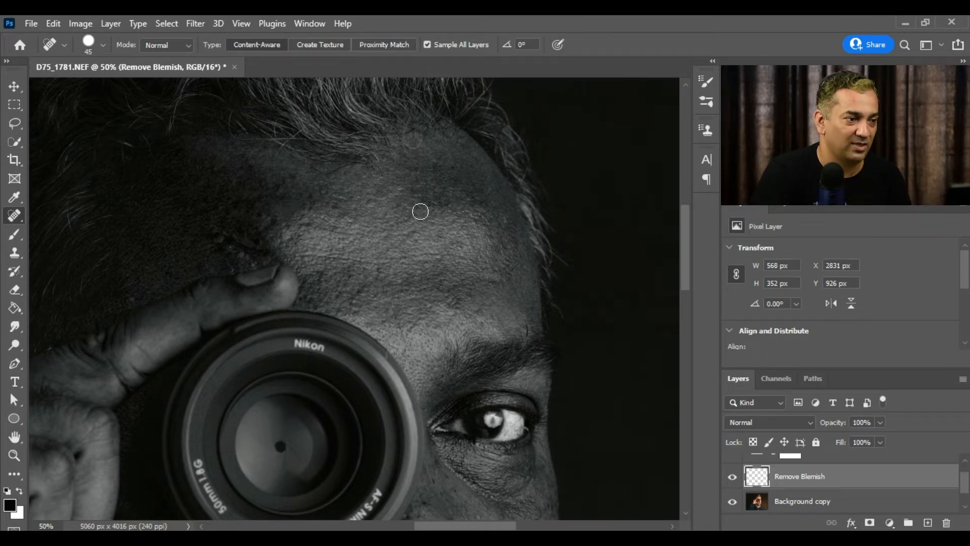
{"action": "left_click", "coordinate": [291, 176]}
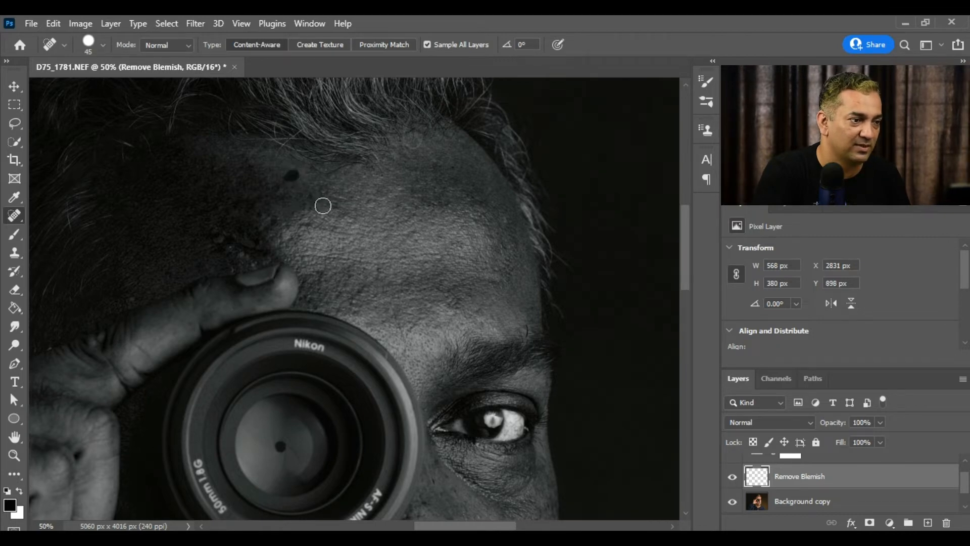
{"action": "left_click", "coordinate": [280, 187]}
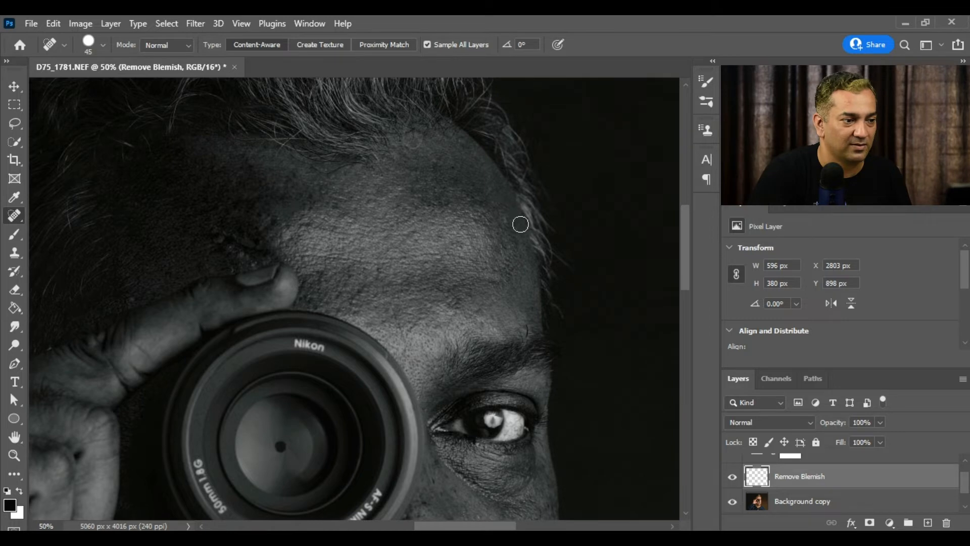
Step: Heal the spot on the lower forehead above the lens and the one on the shaded temple above the fingertip
{"action": "left_click_drag", "start_coordinate": [686, 227], "coordinate": [682, 243]}
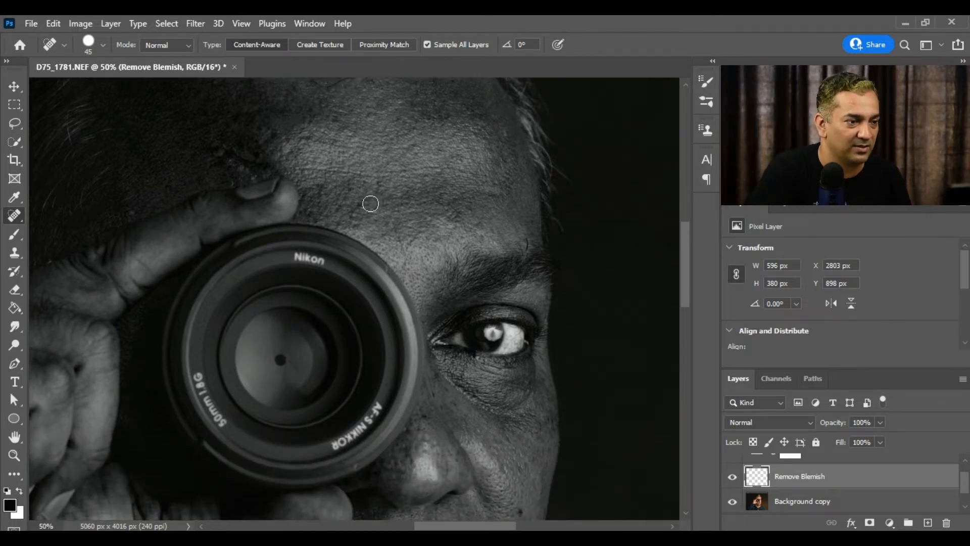
{"action": "left_click", "coordinate": [349, 188]}
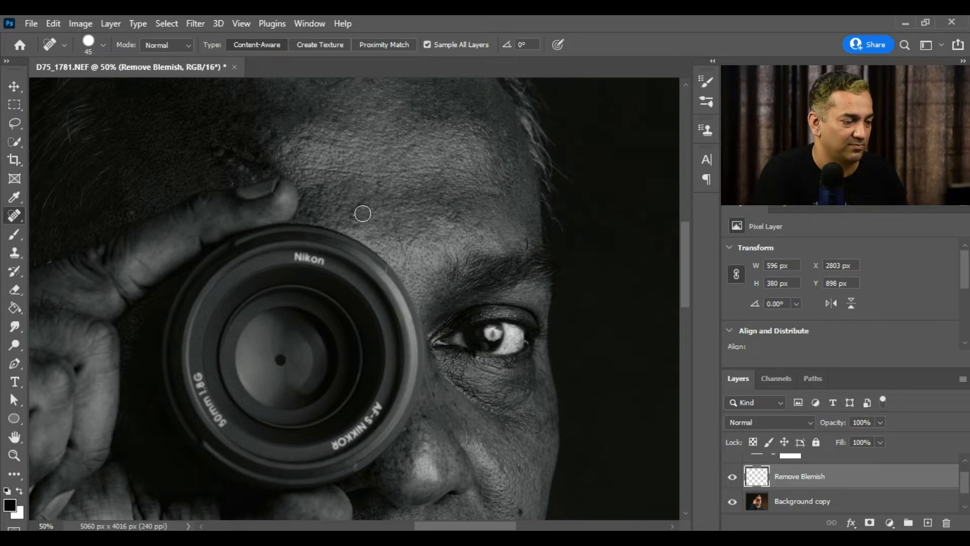
{"action": "key", "text": "ctrl+plus"}
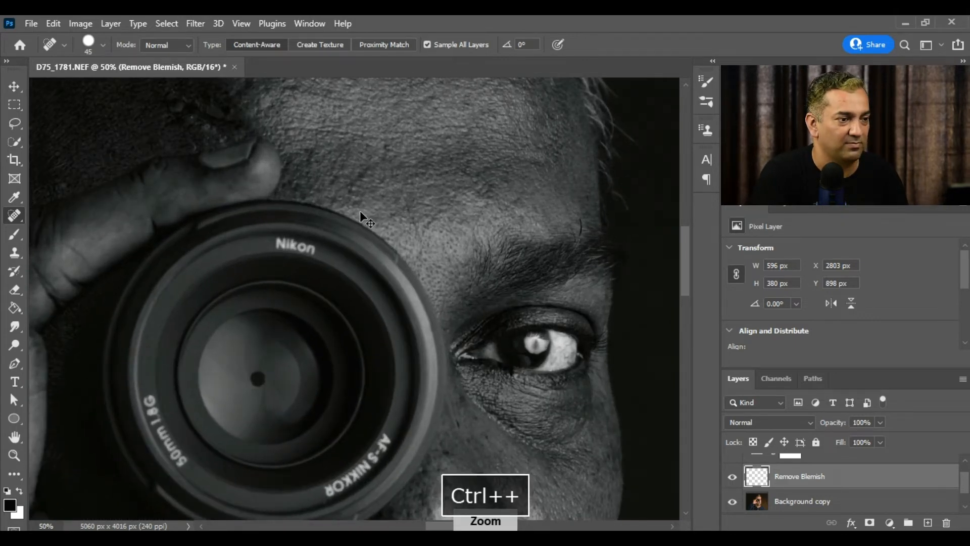
{"action": "key", "text": "ctrl+plus"}
{"action": "key", "text": "ctrl+plus"}
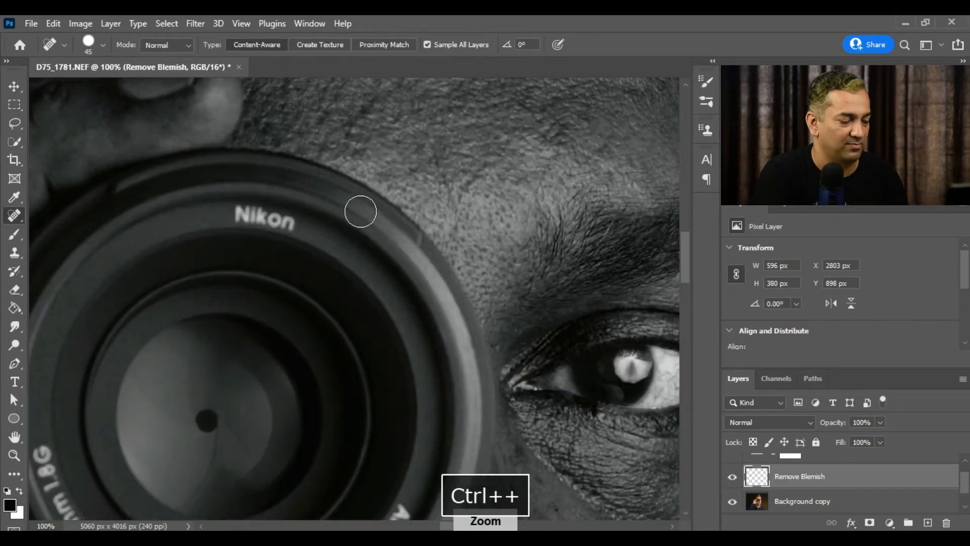
{"action": "key", "text": "space"}
{"action": "mouse_move", "coordinate": [350, 203]}
{"action": "left_mouse_down"}
{"action": "mouse_move", "coordinate": [316, 342]}
{"action": "mouse_move", "coordinate": [321, 357]}
{"action": "mouse_move", "coordinate": [331, 309]}
{"action": "mouse_move", "coordinate": [357, 364]}
{"action": "left_mouse_up"}
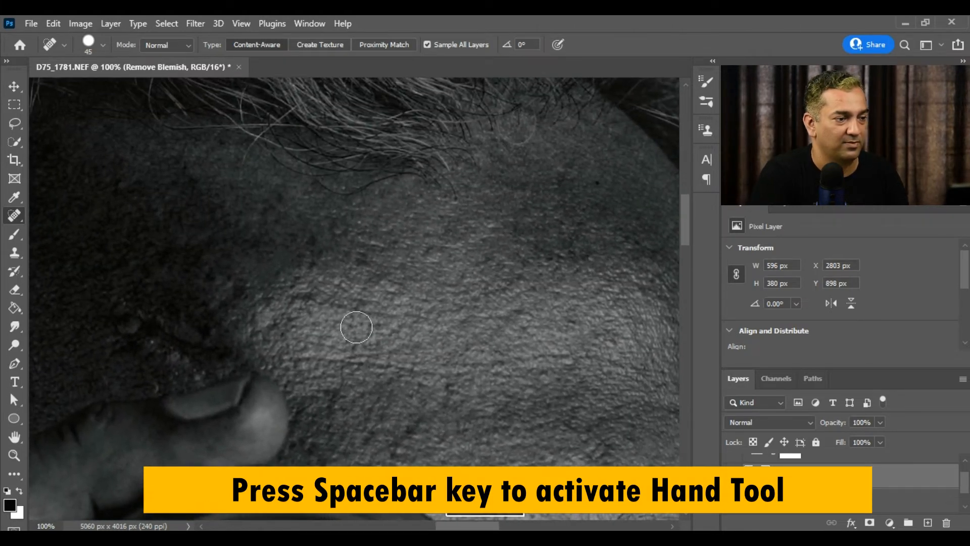
{"action": "key", "text": "space"}
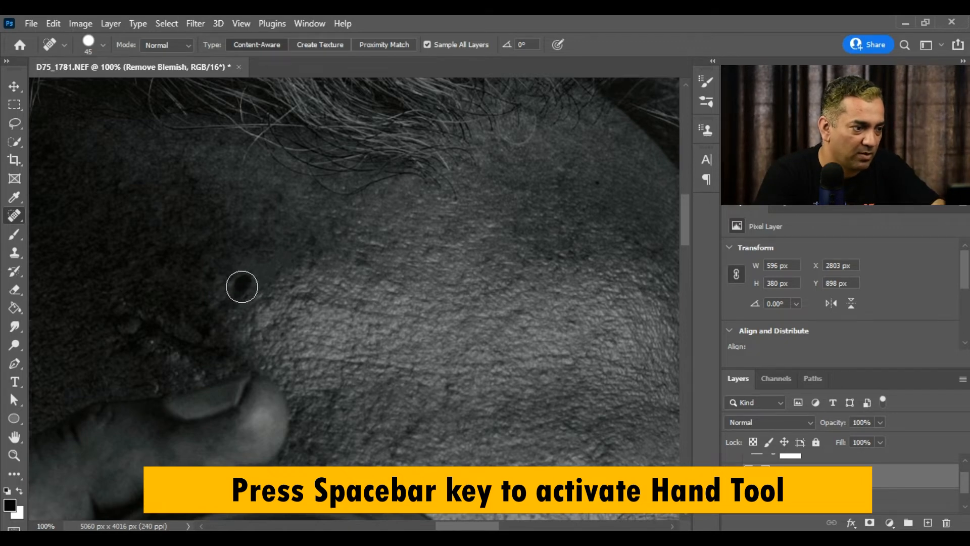
{"action": "left_click", "coordinate": [237, 294]}
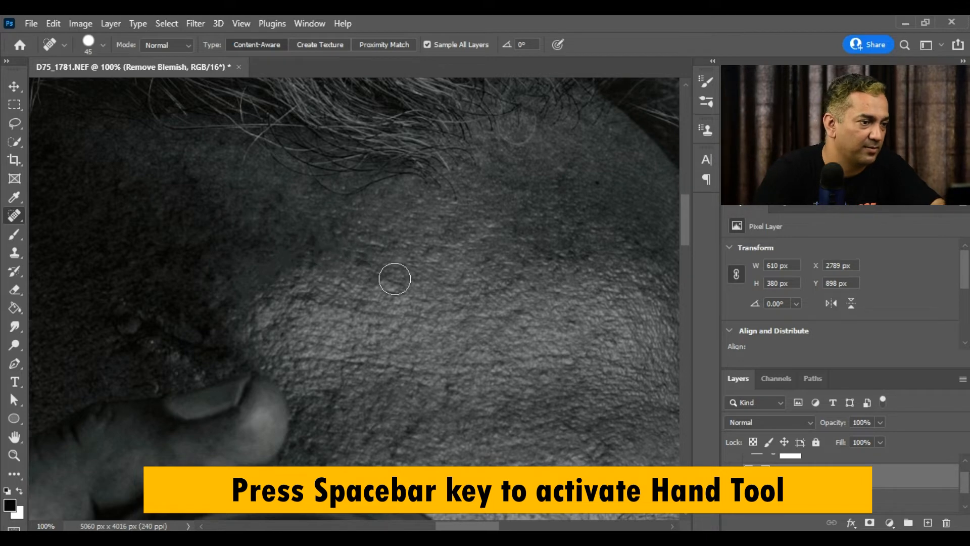
Step: Heal the small dark spots on the upper forehead near the receding hairline, undoing one healing stroke along the way
{"action": "key", "text": "space"}
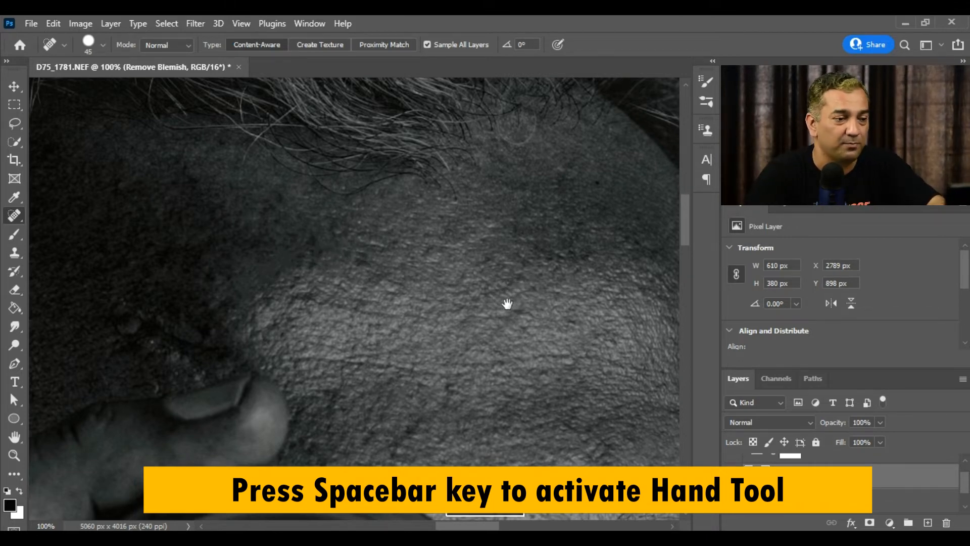
{"action": "mouse_move", "coordinate": [528, 301]}
{"action": "left_mouse_down"}
{"action": "mouse_move", "coordinate": [475, 303]}
{"action": "mouse_move", "coordinate": [373, 264]}
{"action": "mouse_move", "coordinate": [414, 259]}
{"action": "mouse_move", "coordinate": [423, 321]}
{"action": "left_mouse_up"}
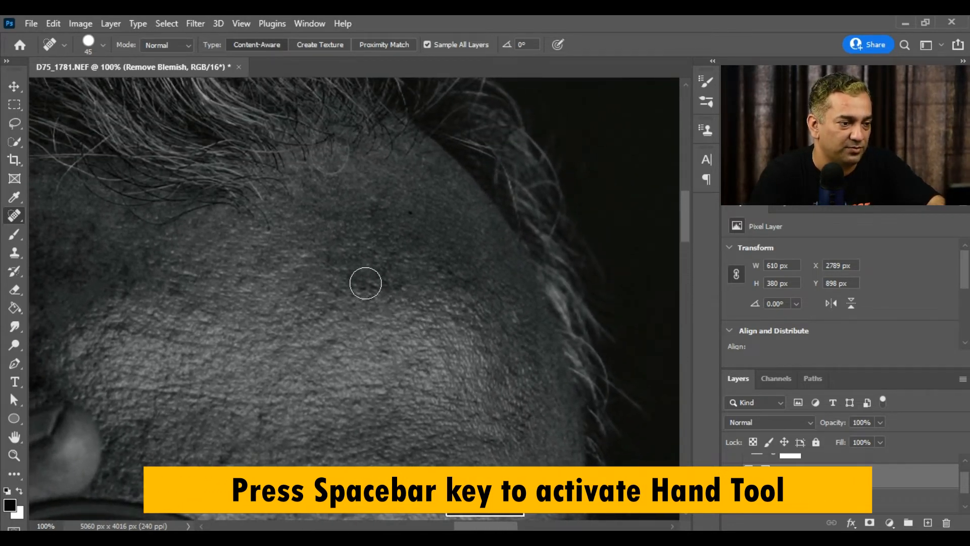
{"action": "left_click", "coordinate": [361, 283]}
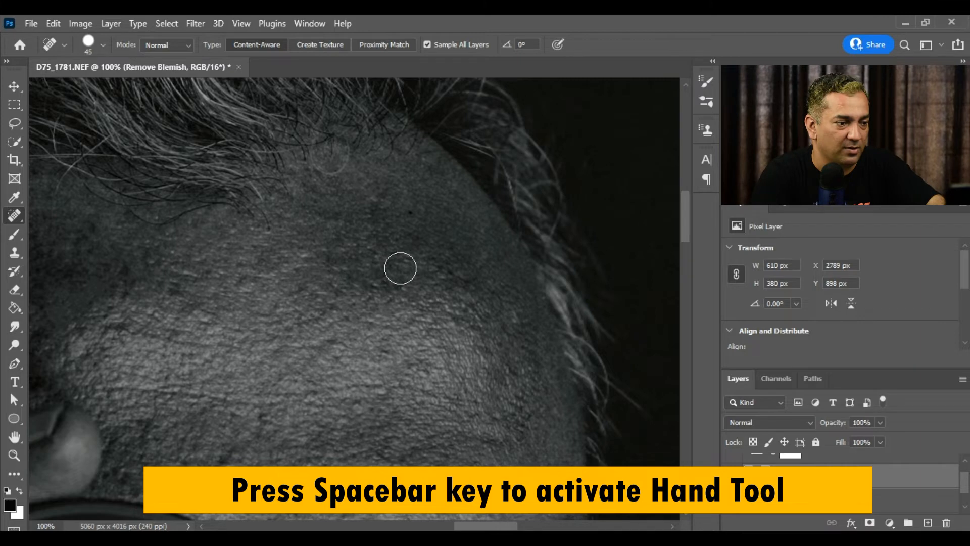
{"action": "key", "text": "ctrl+z"}
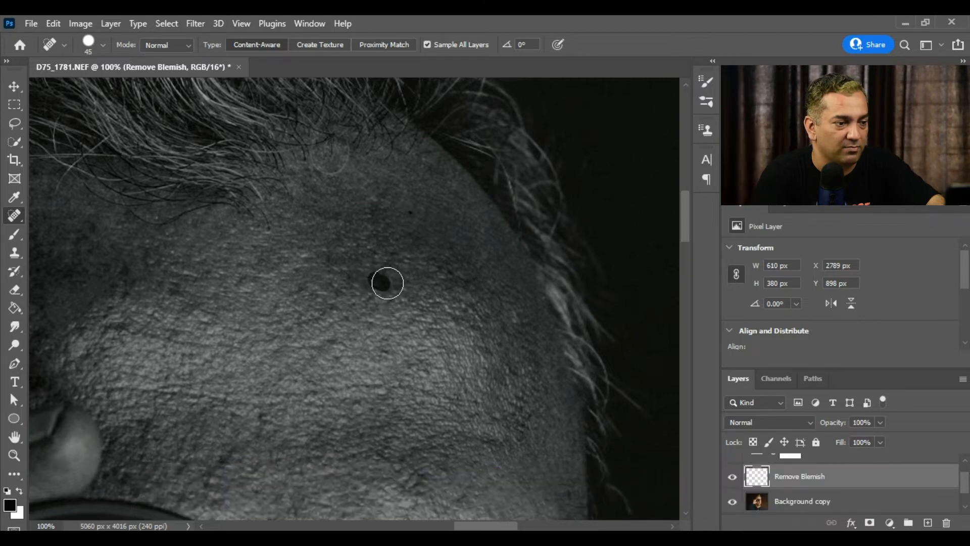
{"action": "left_click", "coordinate": [410, 214]}
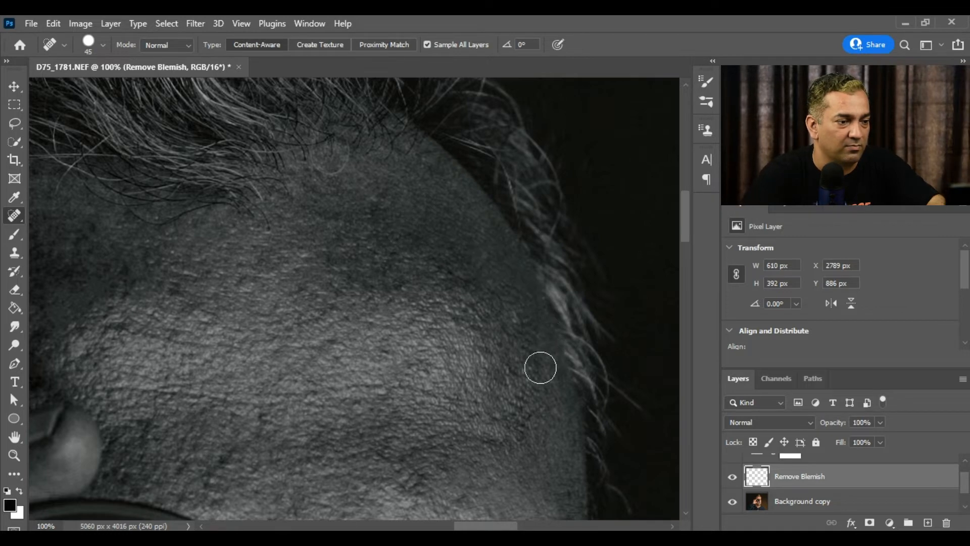
Step: Remove the stray hair sticking up from the outer end of the eyebrow with Spot Healing Brush strokes
{"action": "key", "text": "space"}
{"action": "mouse_move", "coordinate": [500, 396]}
{"action": "left_mouse_down"}
{"action": "mouse_move", "coordinate": [500, 273]}
{"action": "mouse_move", "coordinate": [492, 308]}
{"action": "mouse_move", "coordinate": [480, 288]}
{"action": "left_mouse_up"}
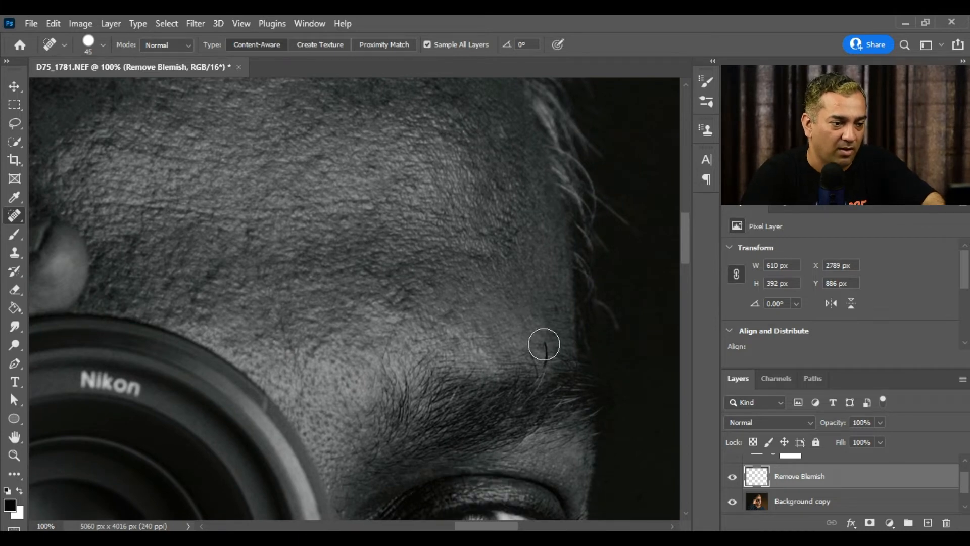
{"action": "left_click_drag", "start_coordinate": [545, 342], "coordinate": [531, 392]}
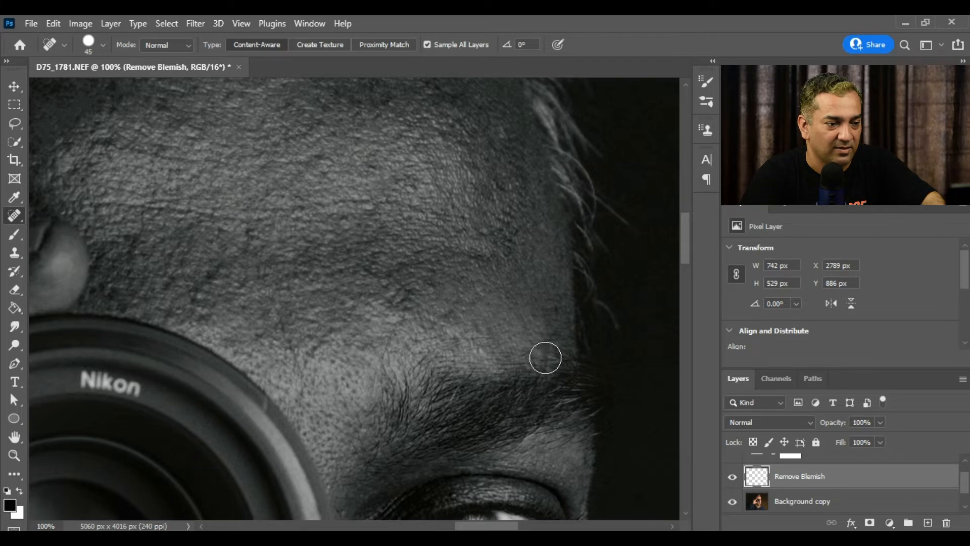
{"action": "left_click_drag", "start_coordinate": [546, 360], "coordinate": [528, 395]}
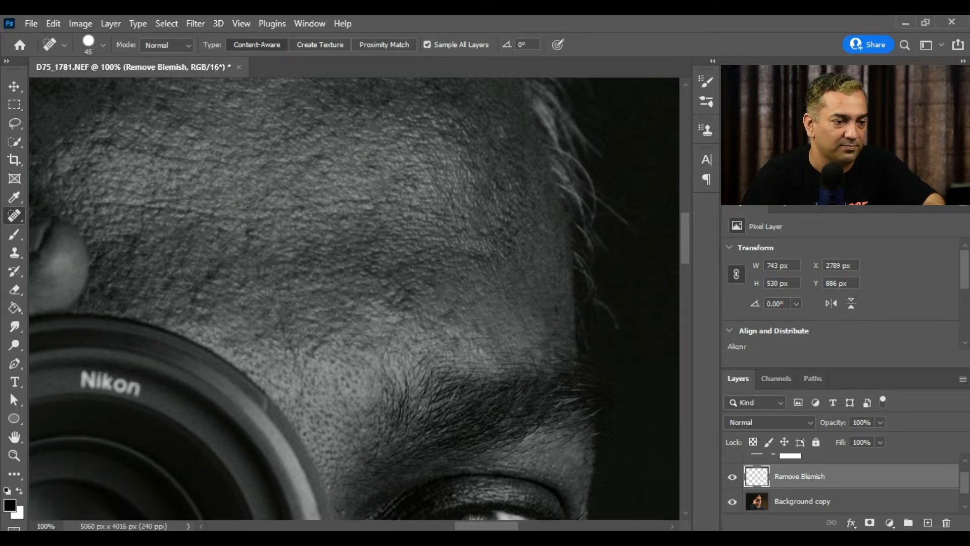
Step: Heal the dark spots beside the nose bridge below the eye and the large mole on the cheek
{"action": "left_click_drag", "start_coordinate": [687, 250], "coordinate": [690, 299]}
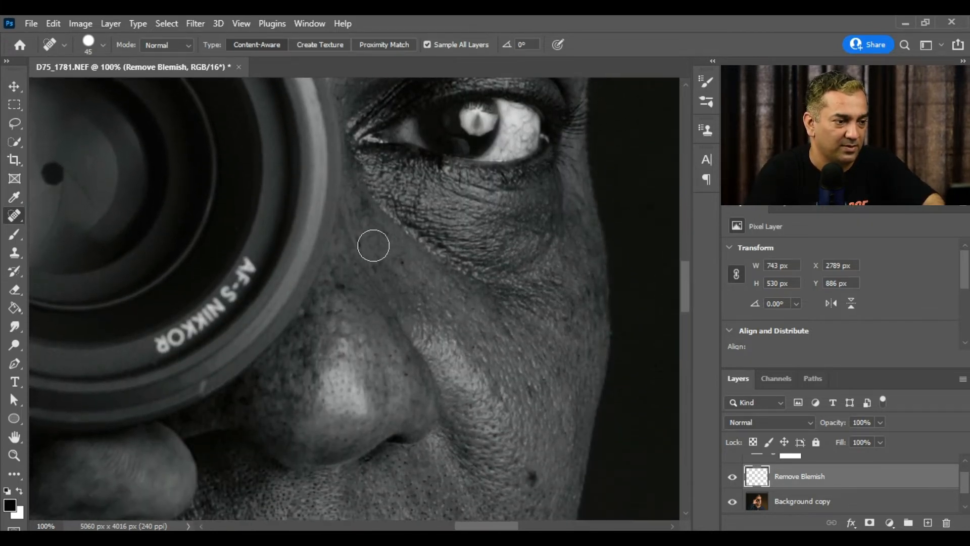
{"action": "key", "text": "space"}
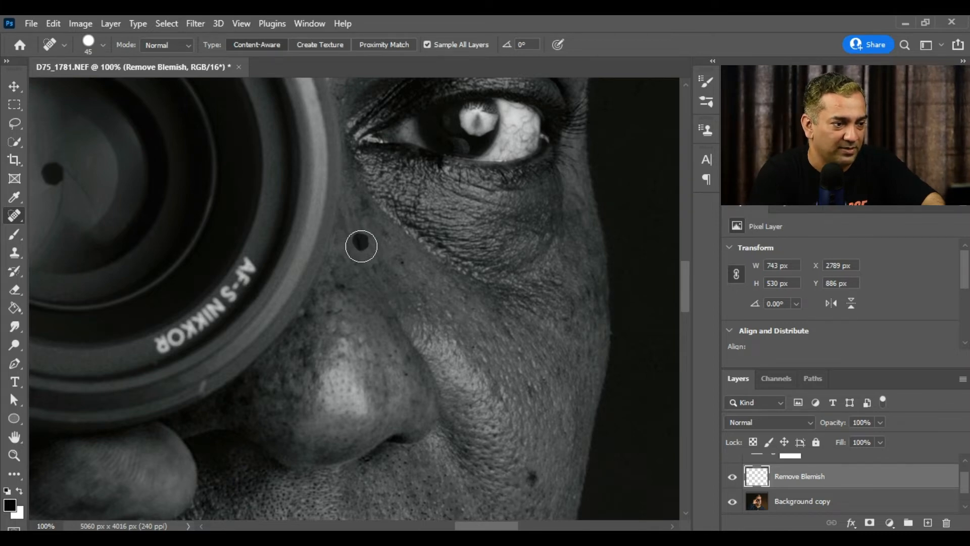
{"action": "left_click", "coordinate": [361, 246]}
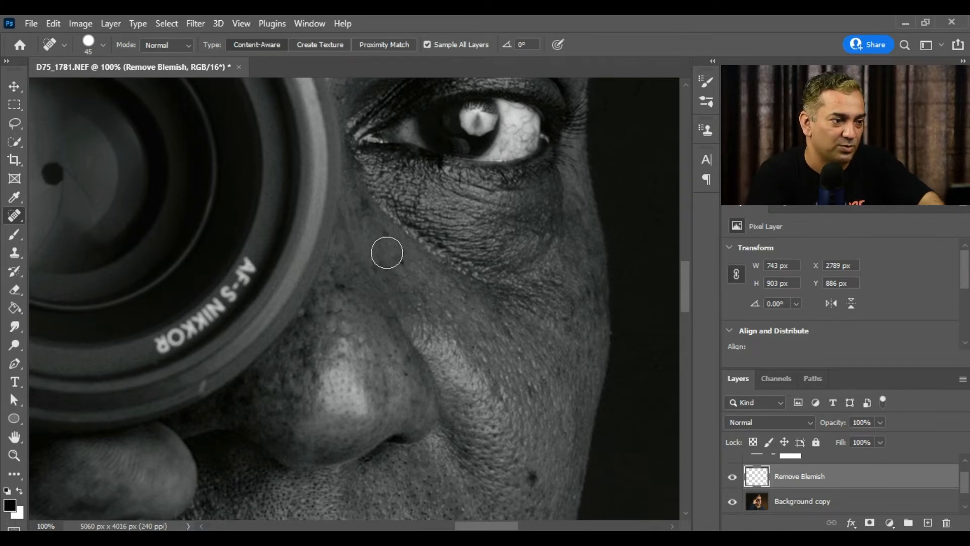
{"action": "left_click", "coordinate": [341, 285]}
{"action": "left_click", "coordinate": [402, 262]}
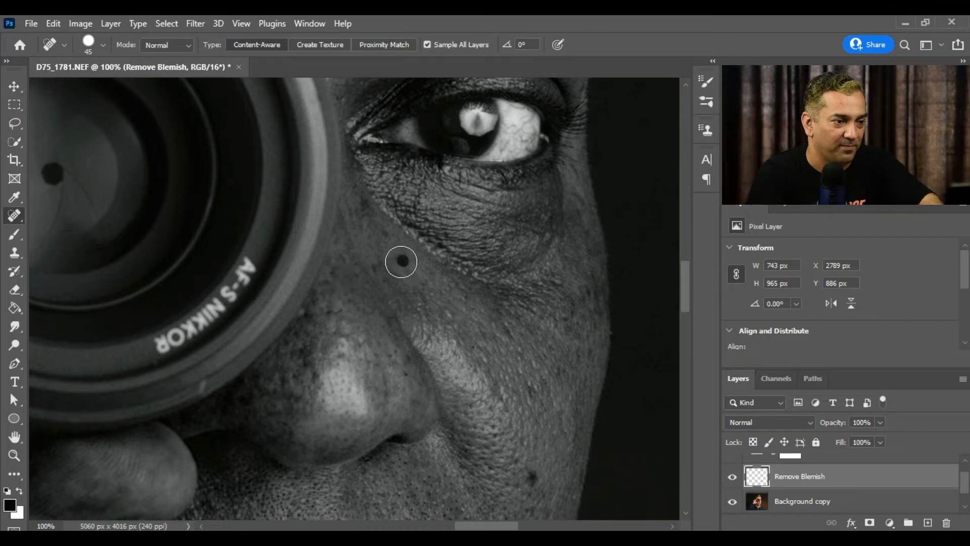
{"action": "scroll", "coordinate": [657, 290], "scroll_direction": "down", "scroll_amount": 5}
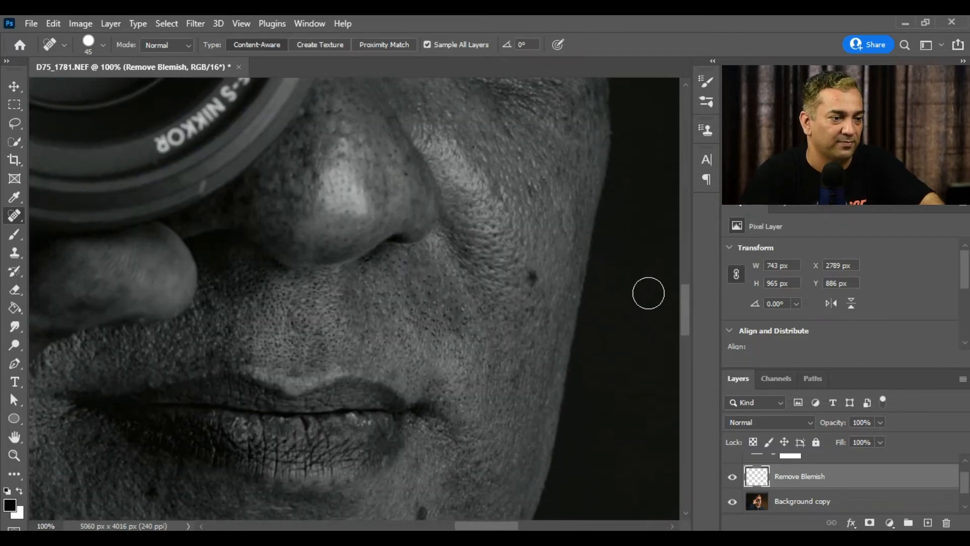
{"action": "left_click", "coordinate": [532, 278]}
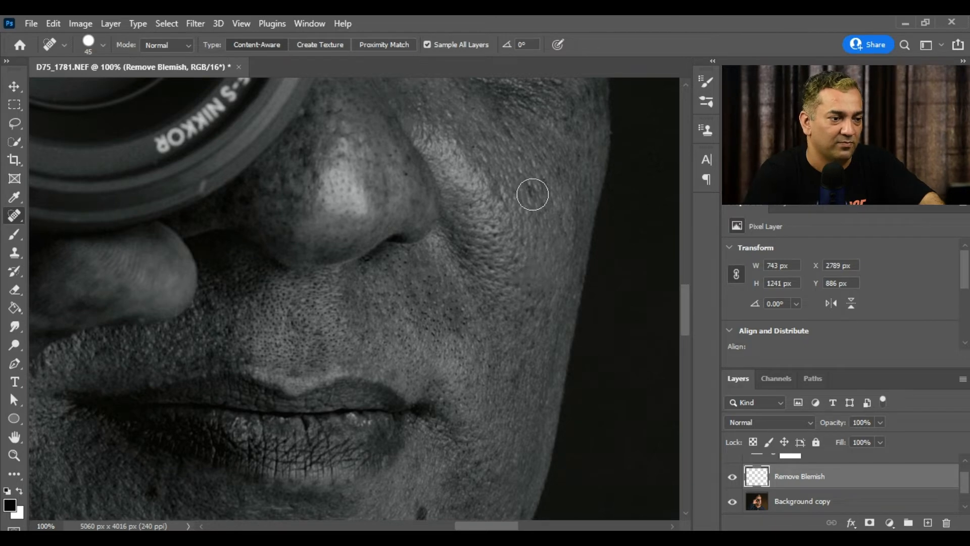
Step: Heal the small dark spots on the side of the nose and on the nose bridge beside the lens
{"action": "left_click", "coordinate": [405, 170]}
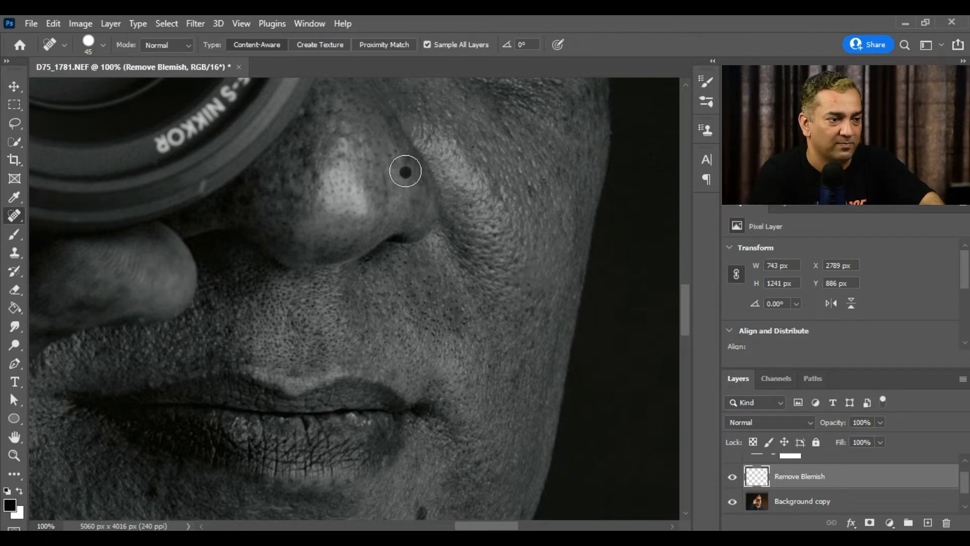
{"action": "left_click", "coordinate": [407, 154]}
{"action": "left_click", "coordinate": [391, 153]}
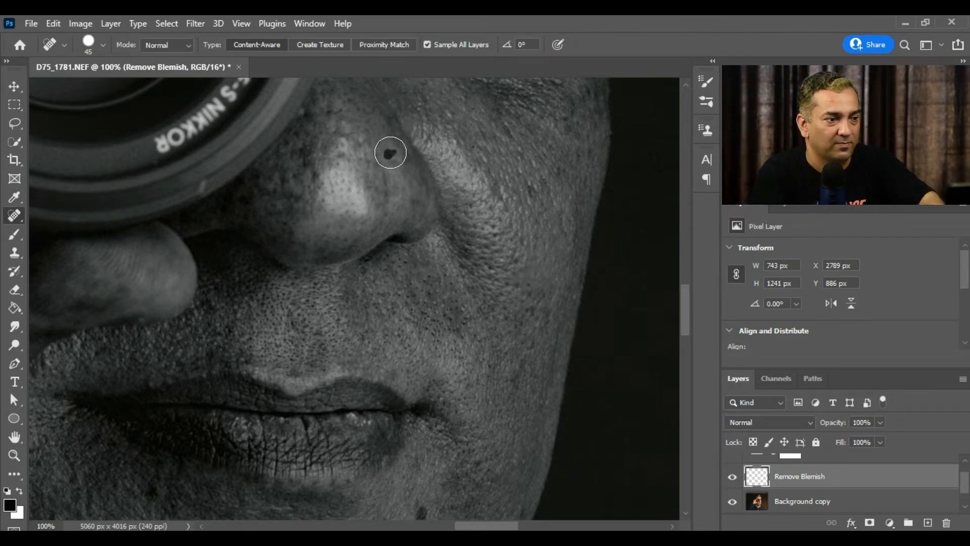
{"action": "left_click_drag", "start_coordinate": [332, 112], "coordinate": [340, 111]}
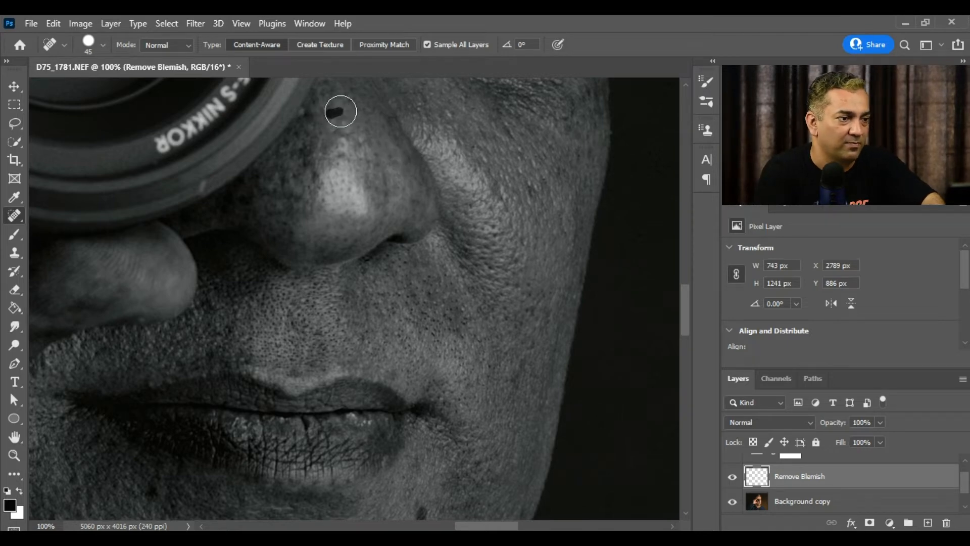
{"action": "left_click", "coordinate": [303, 112]}
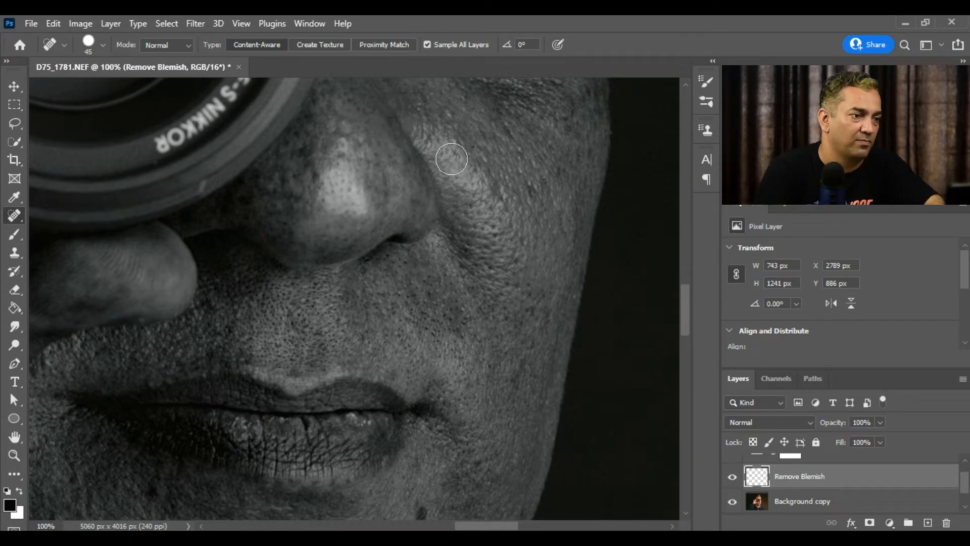
Step: Heal the small spots along the lower lip and on the skin just below the mouth with the Spot Healing Brush
{"action": "left_click_drag", "start_coordinate": [688, 306], "coordinate": [687, 334]}
{"action": "left_click", "coordinate": [151, 247]}
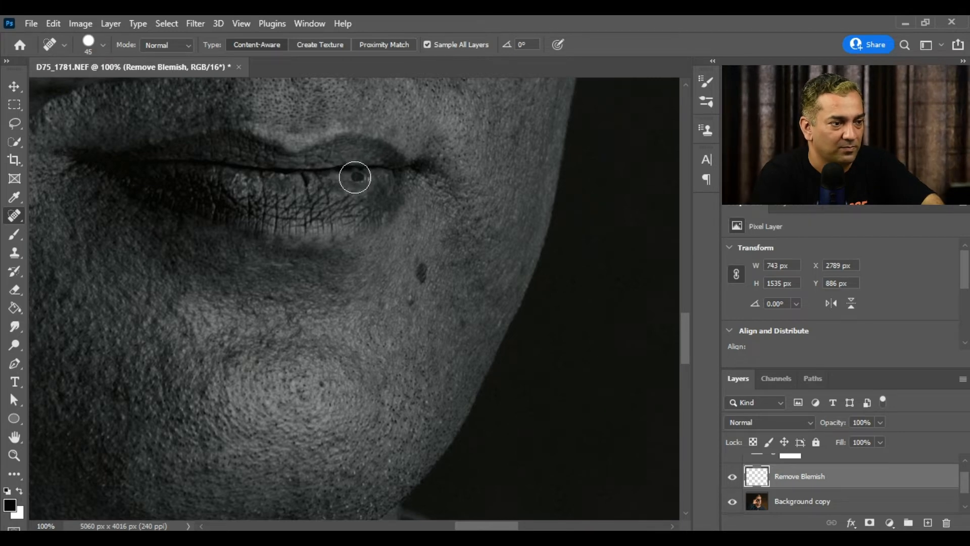
{"action": "left_click", "coordinate": [290, 184]}
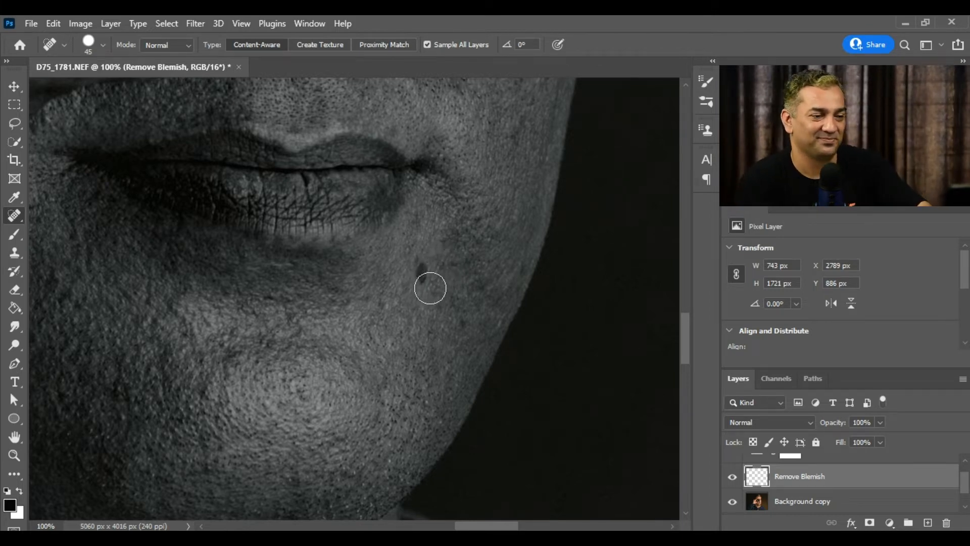
Step: Heal the faint spots on the shaded neck and on the dark cheek and jaw below the hand
{"action": "scroll", "coordinate": [555, 354], "scroll_direction": "down", "scroll_amount": 10}
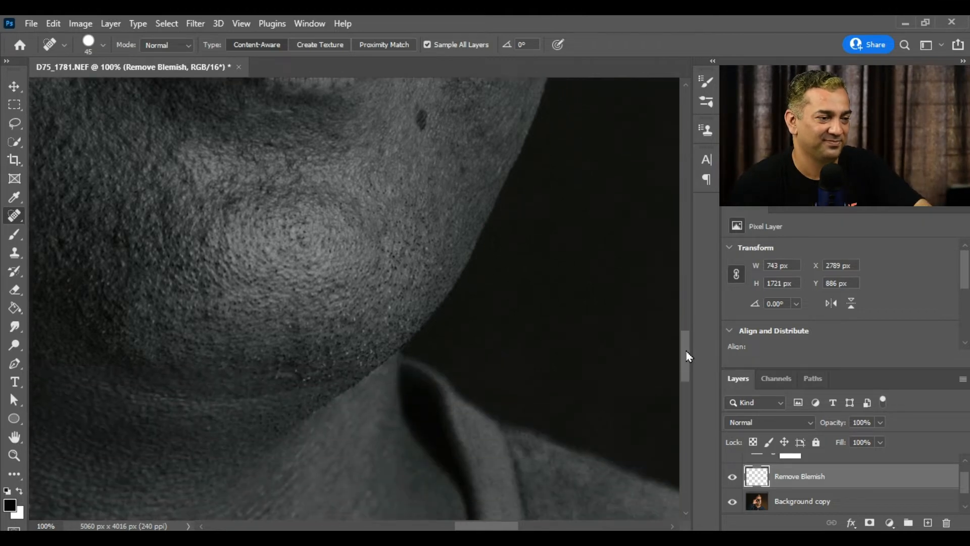
{"action": "left_click_drag", "start_coordinate": [501, 528], "coordinate": [449, 528]}
{"action": "left_click", "coordinate": [569, 445]}
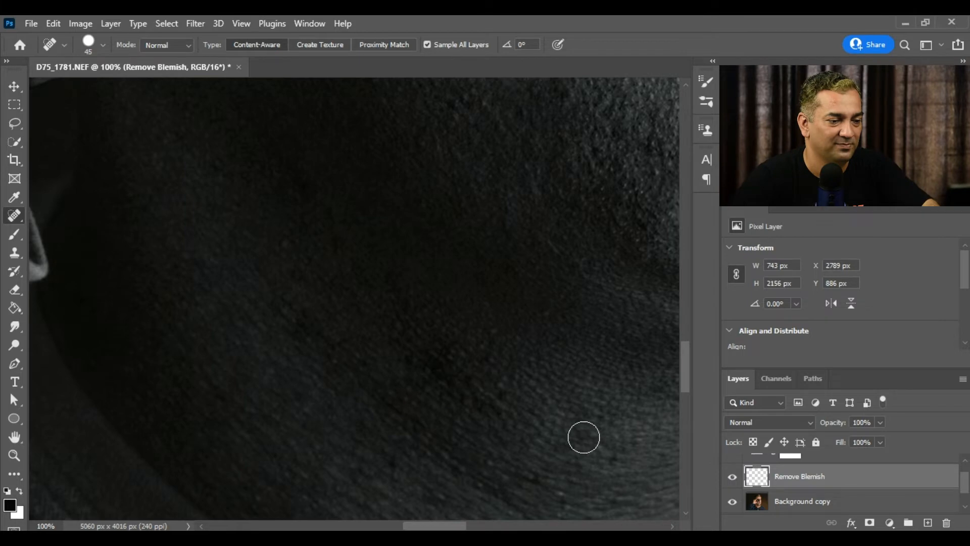
{"action": "left_click_drag", "start_coordinate": [686, 365], "coordinate": [685, 343]}
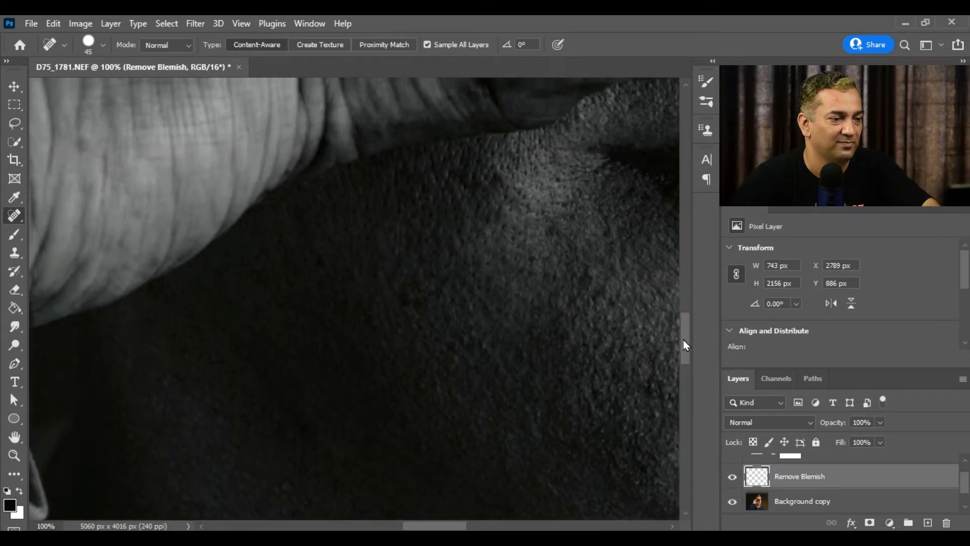
{"action": "left_click", "coordinate": [403, 297]}
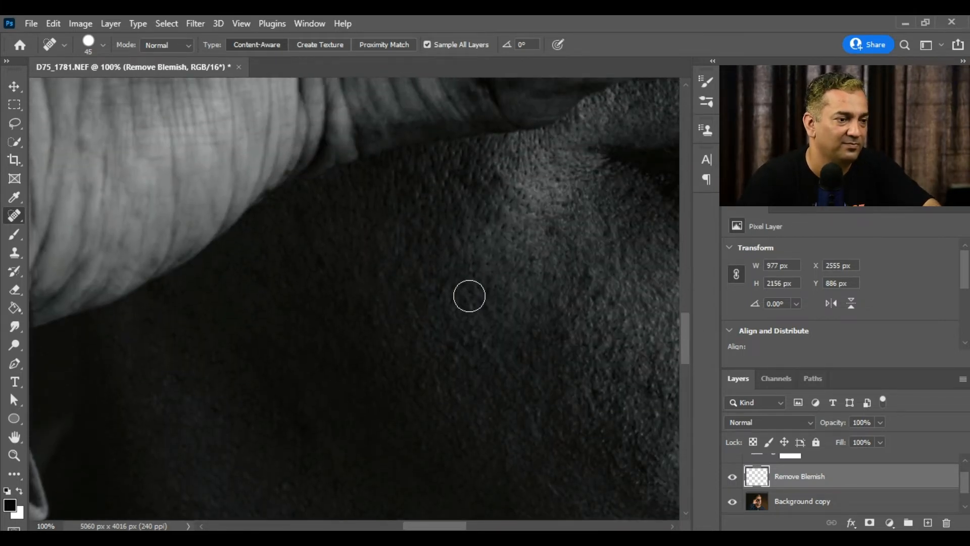
{"action": "left_click", "coordinate": [319, 265]}
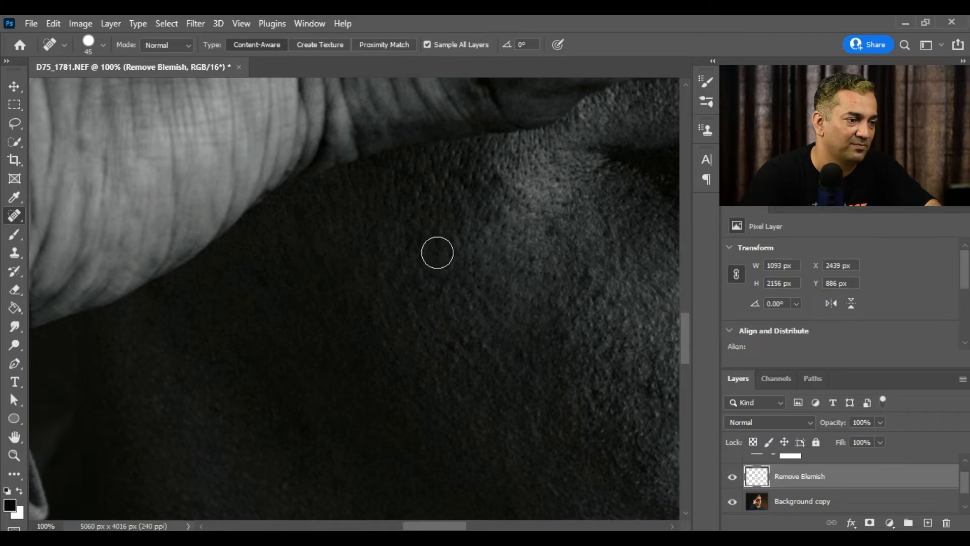
Step: Examine the face at 100% from the chin and neck up to the hairline for remaining blemishes
{"action": "left_click_drag", "start_coordinate": [448, 528], "coordinate": [503, 527]}
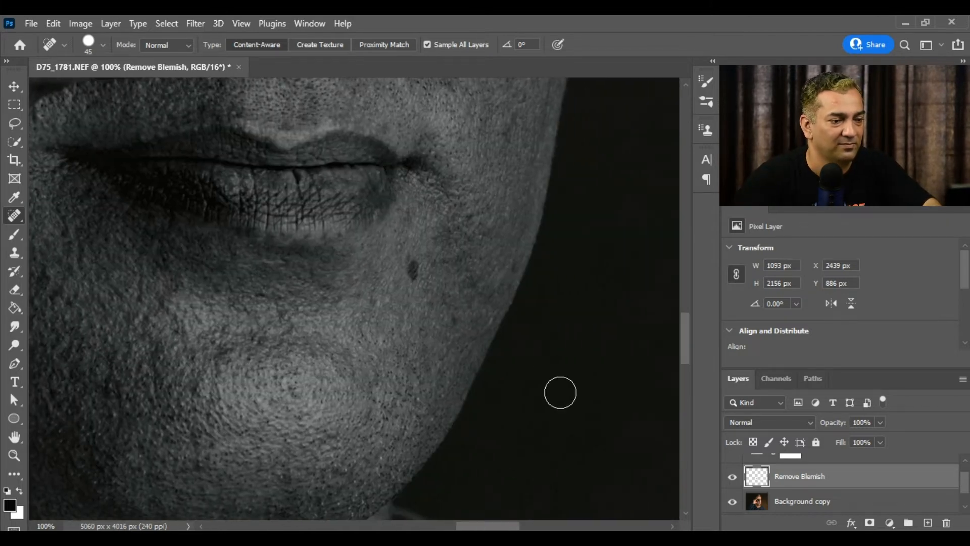
{"action": "mouse_move", "coordinate": [688, 340]}
{"action": "left_mouse_down"}
{"action": "mouse_move", "coordinate": [689, 316]}
{"action": "mouse_move", "coordinate": [666, 403]}
{"action": "left_mouse_up"}
{"action": "left_click_drag", "start_coordinate": [503, 526], "coordinate": [458, 528]}
{"action": "left_click_drag", "start_coordinate": [683, 382], "coordinate": [686, 301]}
{"action": "left_click_drag", "start_coordinate": [468, 526], "coordinate": [524, 525]}
{"action": "left_click_drag", "start_coordinate": [686, 312], "coordinate": [703, 227]}
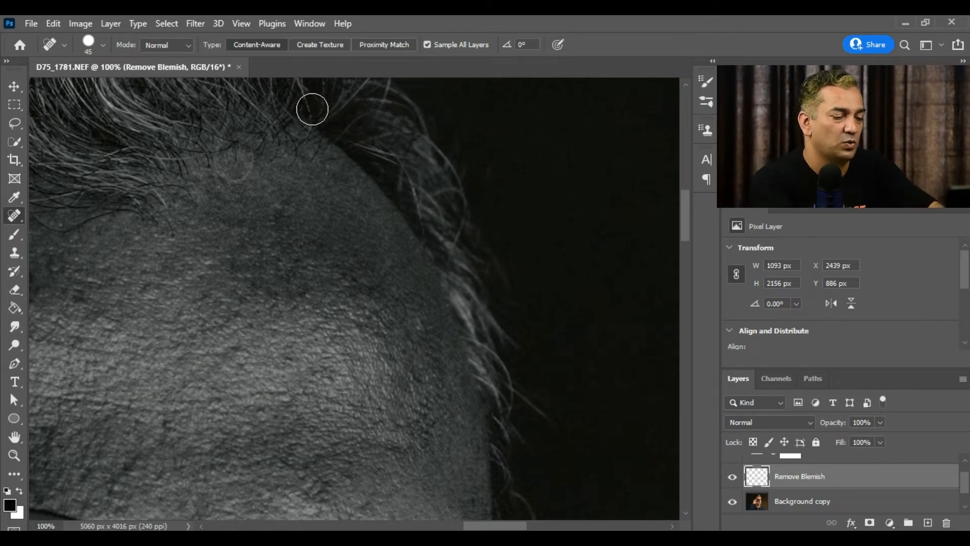
Step: Fit the whole portrait in view and hide the Black & White 1 adjustment layer
{"action": "key", "text": "ctrl+0"}
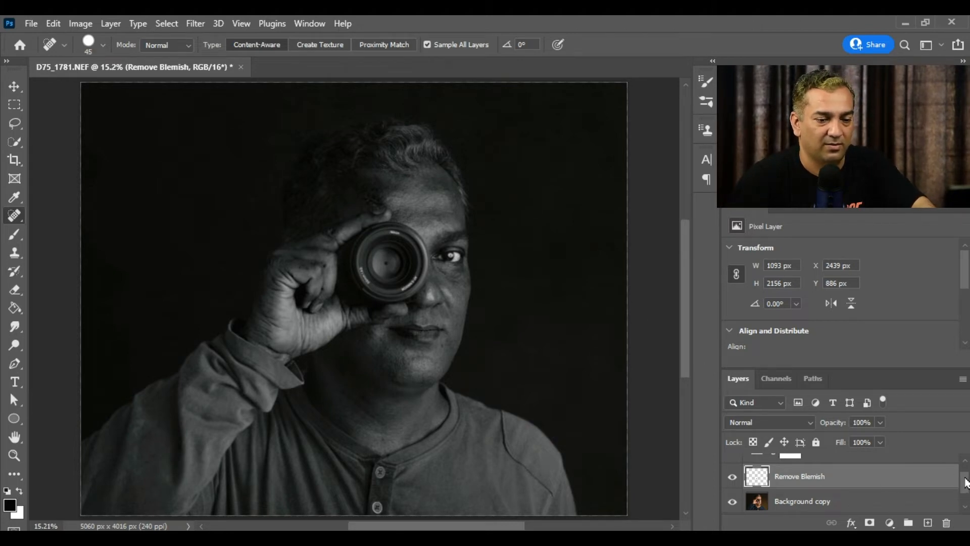
{"action": "left_click_drag", "start_coordinate": [965, 482], "coordinate": [966, 470]}
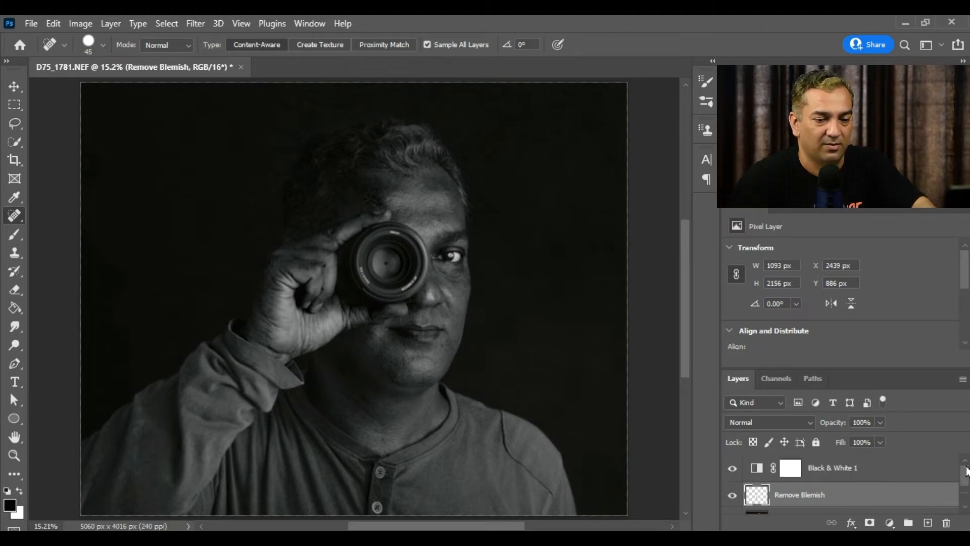
{"action": "left_click", "coordinate": [733, 469]}
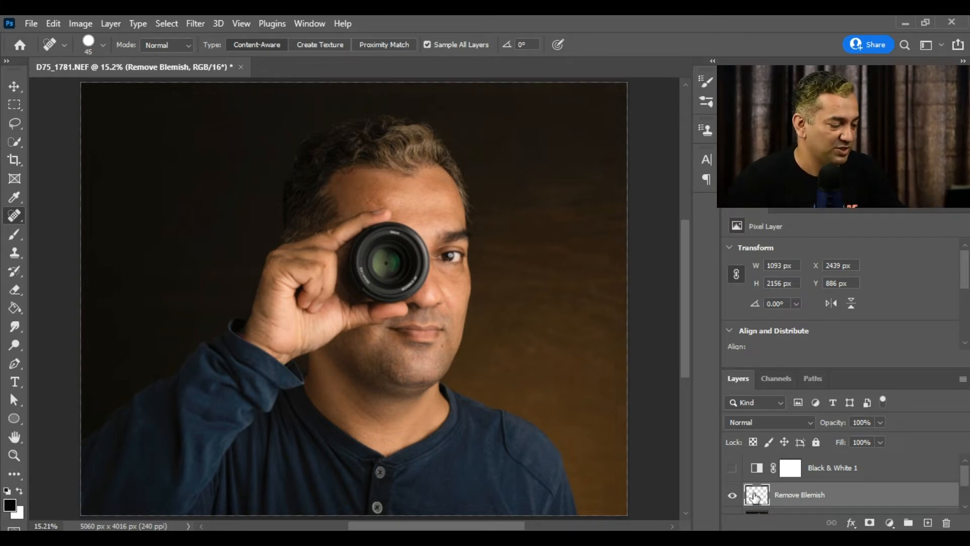
Step: Hide the Background copy and Background layers to review the healing strokes alone, and show Background copy again
{"action": "key", "text": "ctrl+plus"}
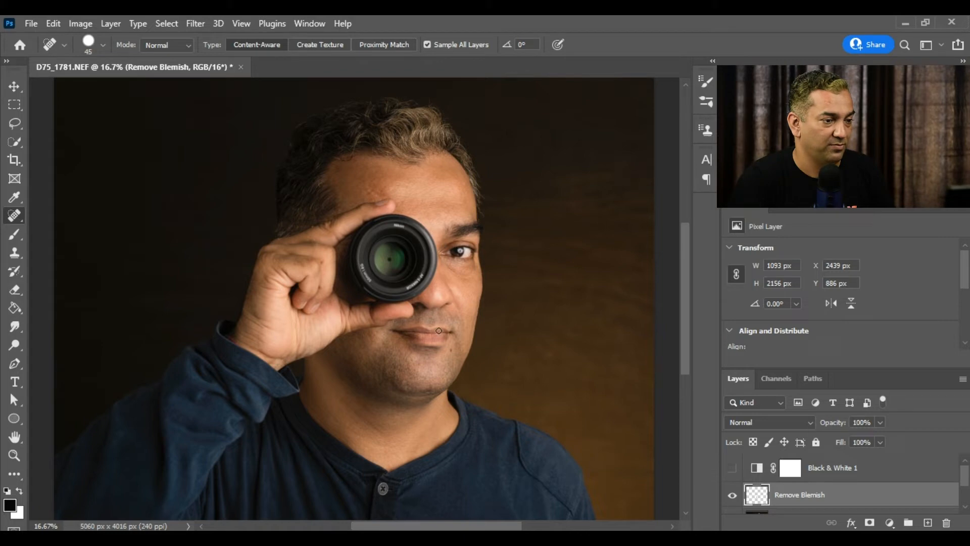
{"action": "key", "text": "ctrl+plus"}
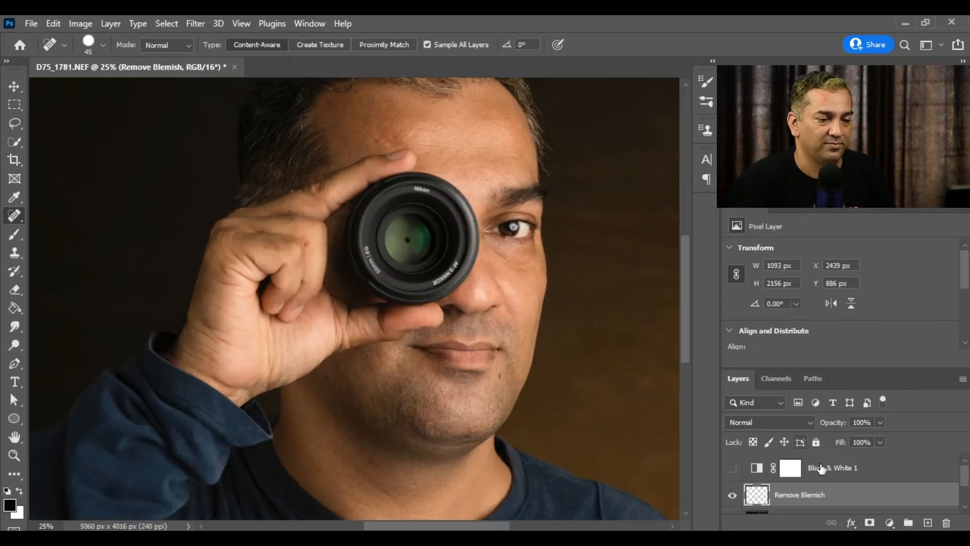
{"action": "scroll", "coordinate": [967, 482], "scroll_direction": "down", "scroll_amount": 2}
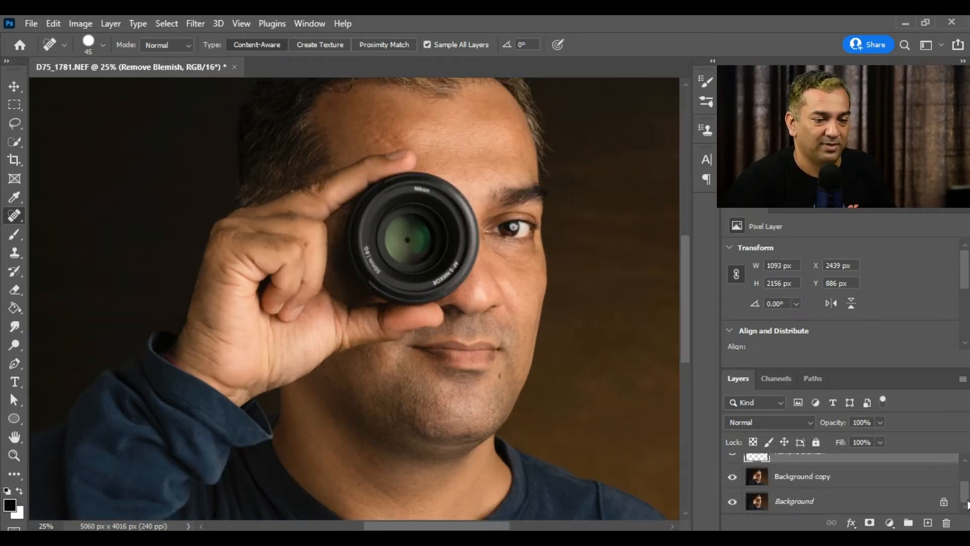
{"action": "left_click", "coordinate": [739, 478]}
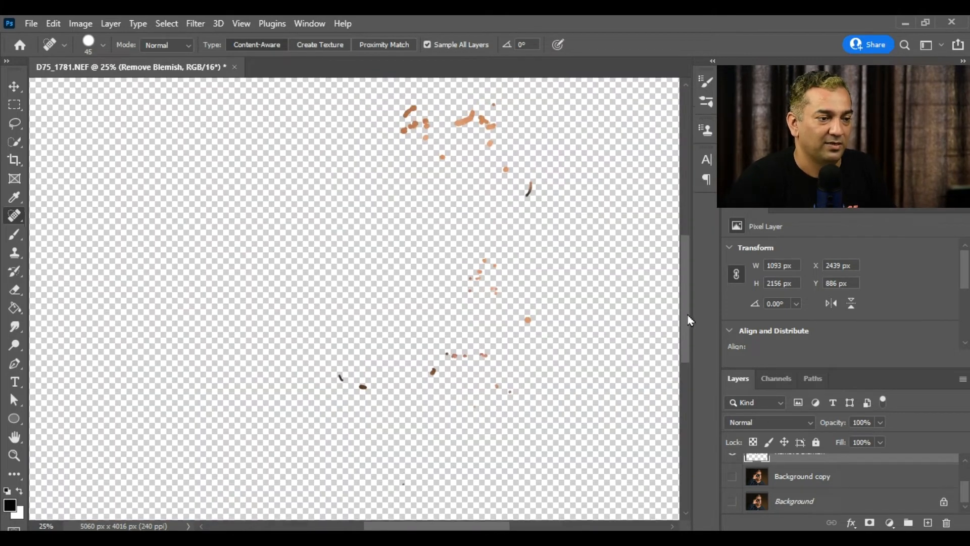
{"action": "scroll", "coordinate": [689, 308], "scroll_direction": "up", "scroll_amount": 3}
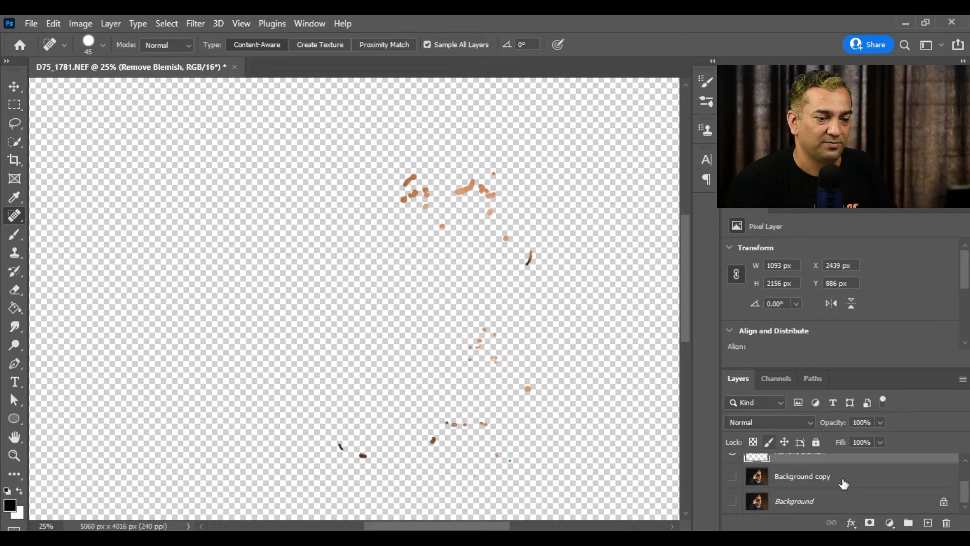
{"action": "left_click", "coordinate": [732, 477]}
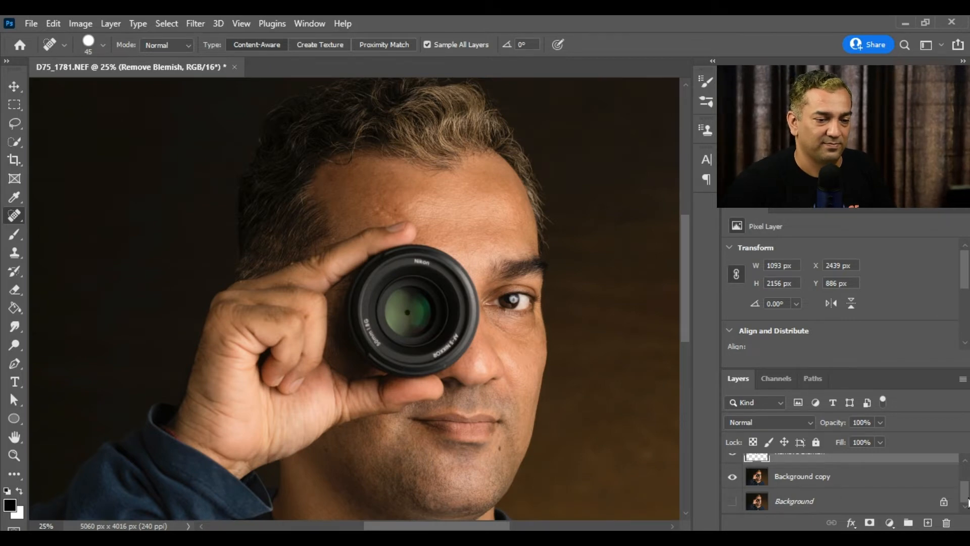
{"action": "scroll", "coordinate": [908, 491], "scroll_direction": "up", "scroll_amount": 3}
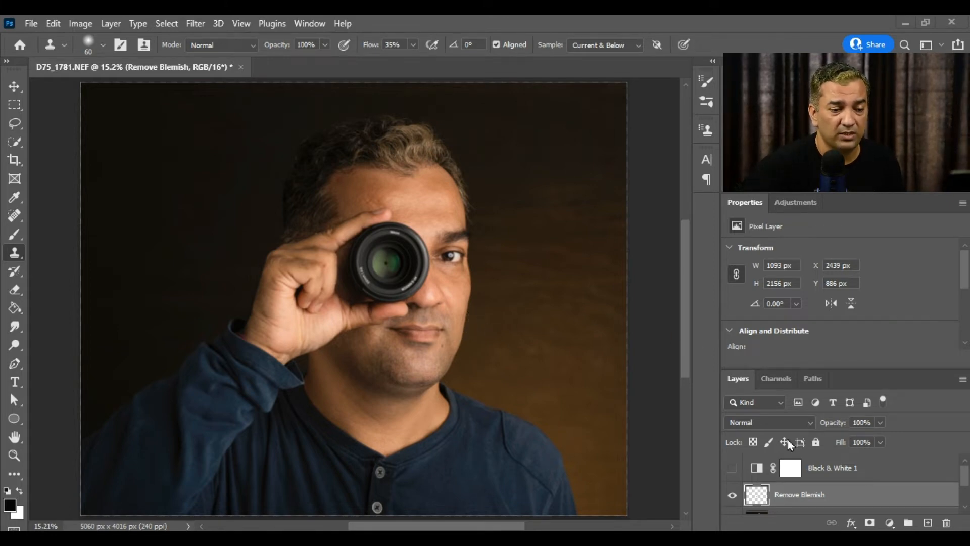
Step: Delete the Black & White 1 adjustment layer
{"action": "left_click", "coordinate": [827, 469]}
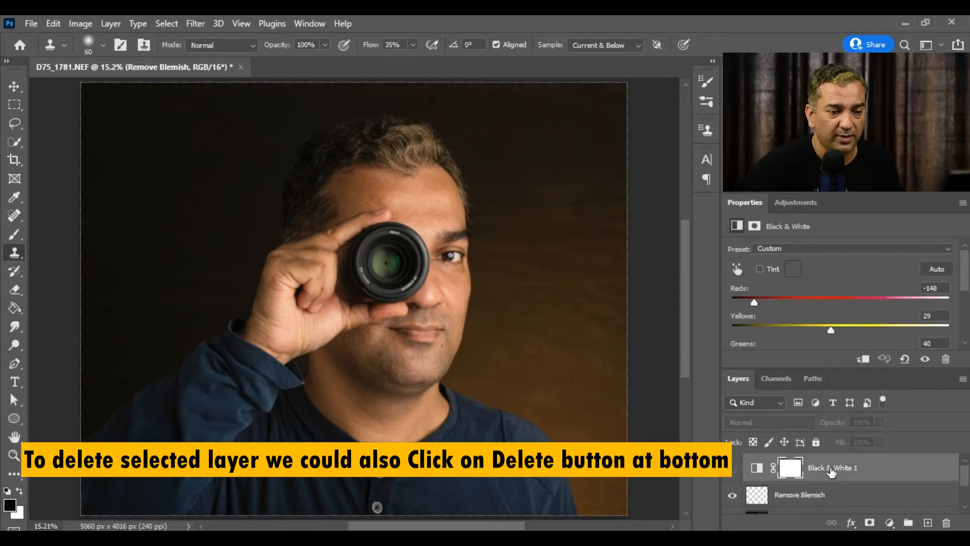
{"action": "left_click_drag", "start_coordinate": [827, 469], "coordinate": [954, 523]}
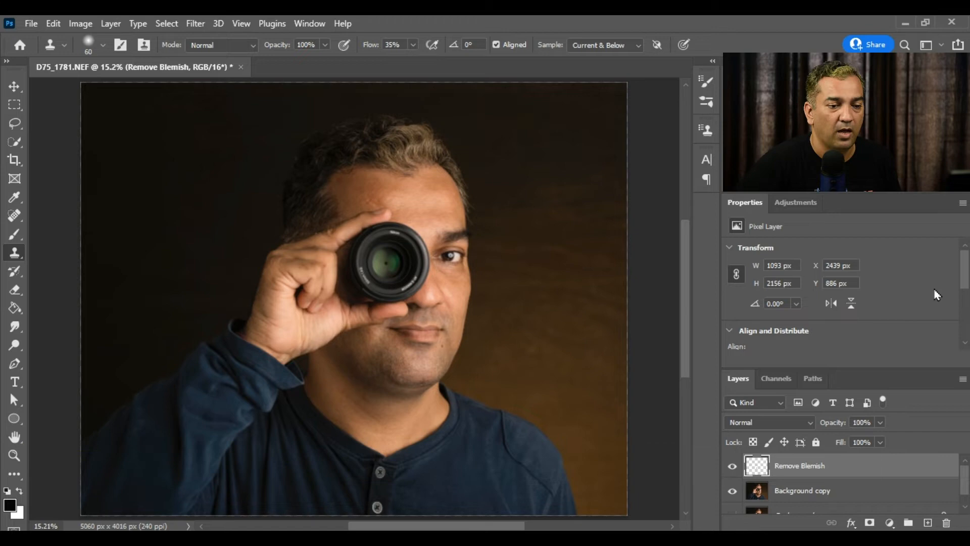
Step: Isolate the Remove Blemish layer to view only its healing strokes, and restore the portrait's visibility
{"action": "left_click", "coordinate": [732, 465], "text": "alt"}
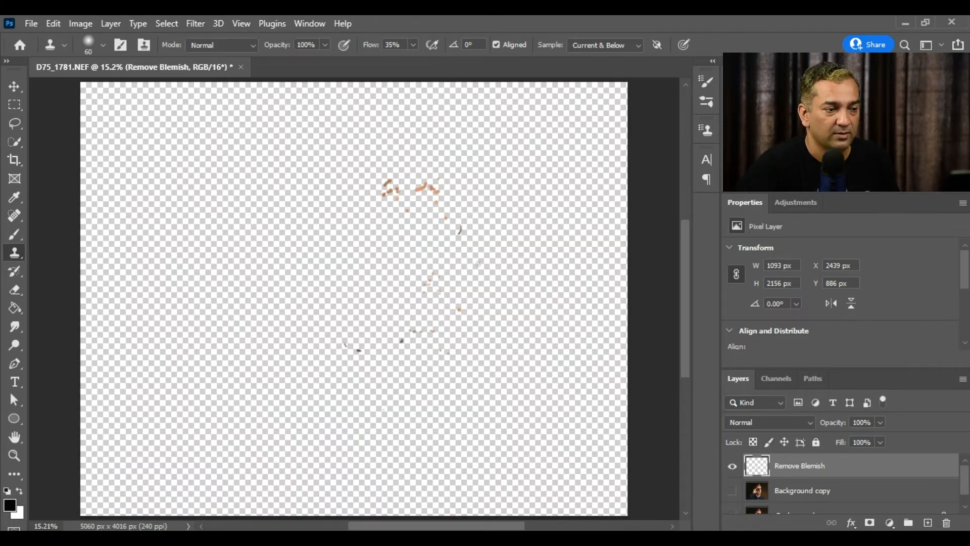
{"action": "left_click", "coordinate": [733, 491]}
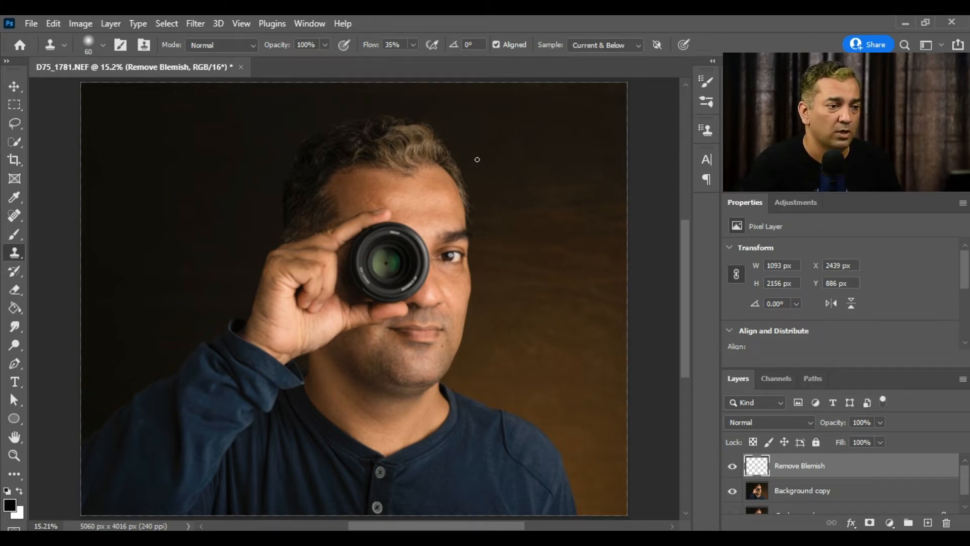
Step: Bring the hair and forehead into view at 33.3% and close the Properties and Adjustments group to make room for the layer list
{"action": "key", "text": "ctrl+plus"}
{"action": "key", "text": "ctrl+plus"}
{"action": "key", "text": "ctrl+plus"}
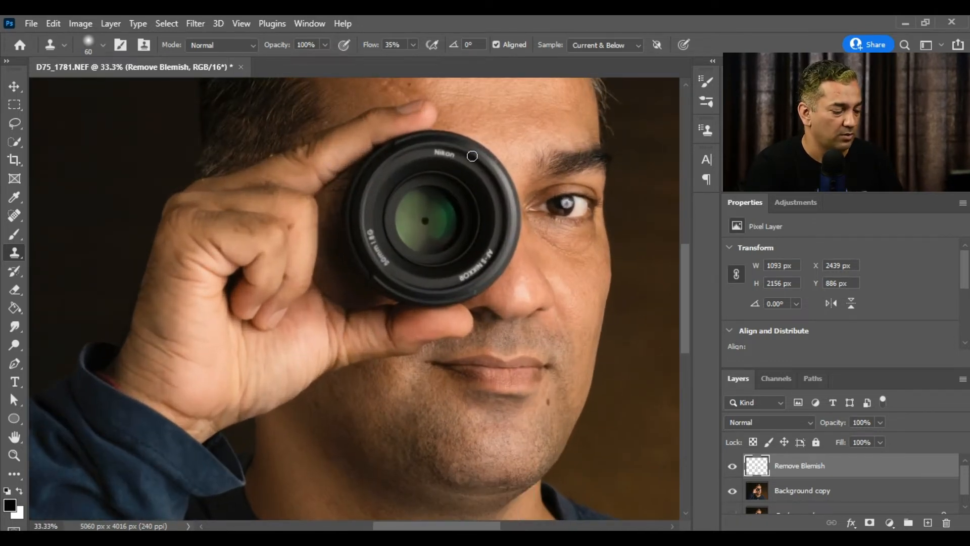
{"action": "key", "text": "space"}
{"action": "left_click_drag", "start_coordinate": [475, 160], "coordinate": [440, 299]}
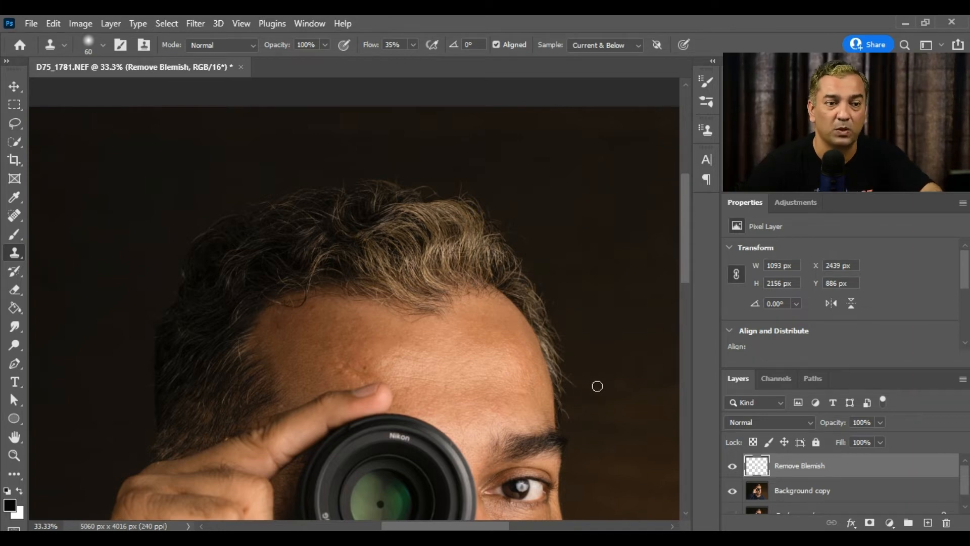
{"action": "left_click", "coordinate": [964, 204]}
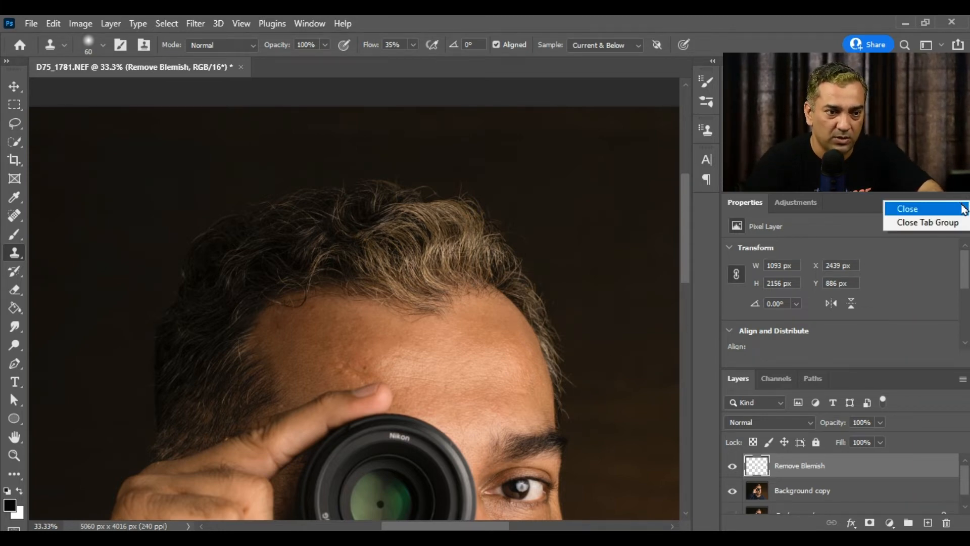
{"action": "left_click", "coordinate": [922, 224]}
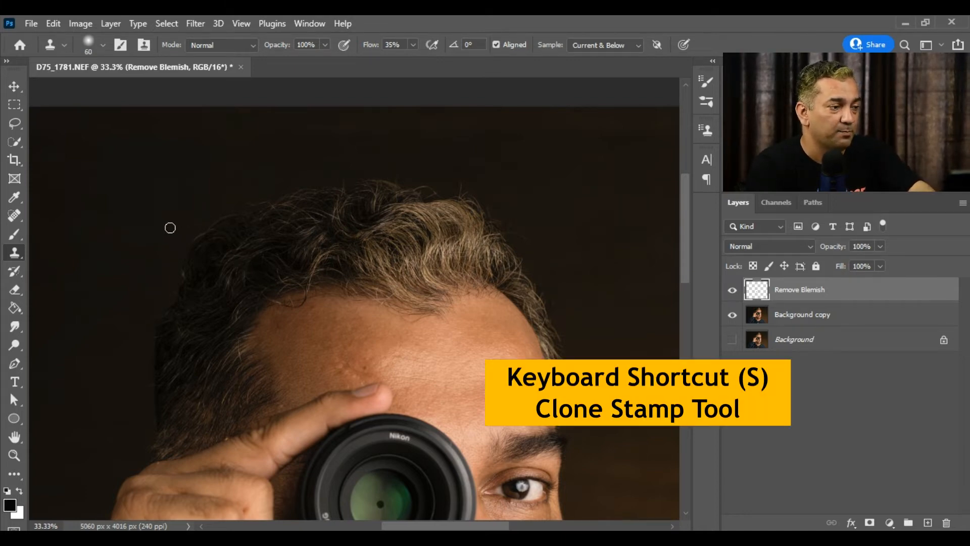
Step: Choose the Clone Stamp tool and add a new layer named Clone above Remove Blemish
{"action": "right_click", "coordinate": [16, 252]}
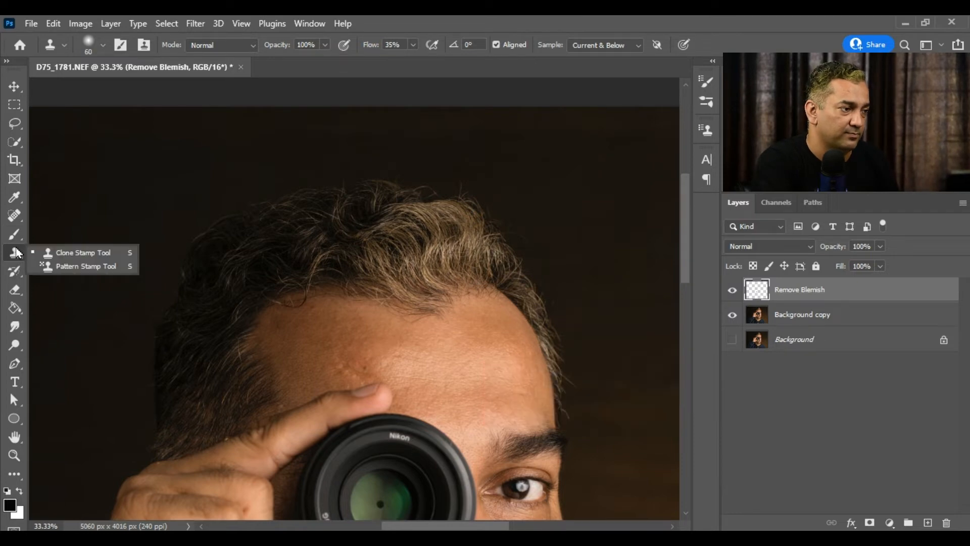
{"action": "left_click", "coordinate": [61, 254]}
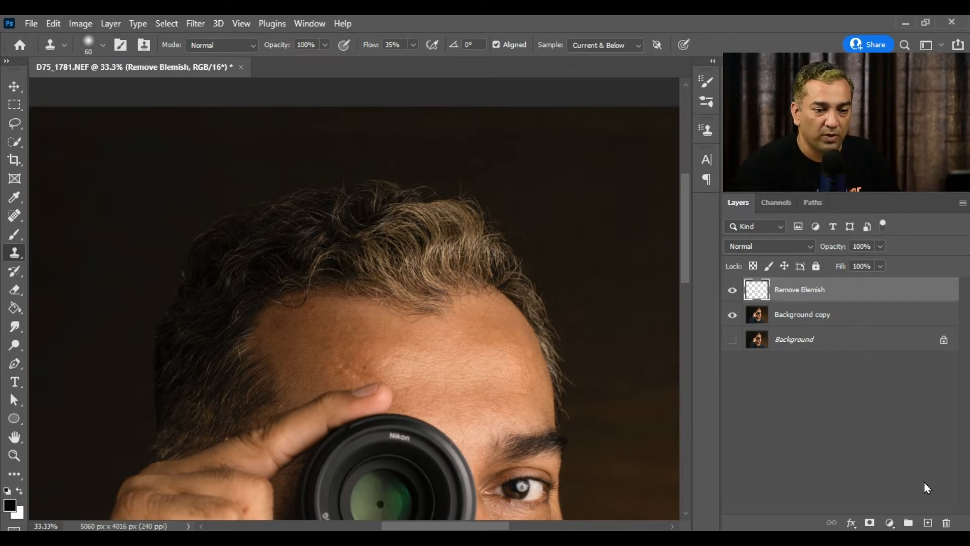
{"action": "left_click", "coordinate": [929, 524]}
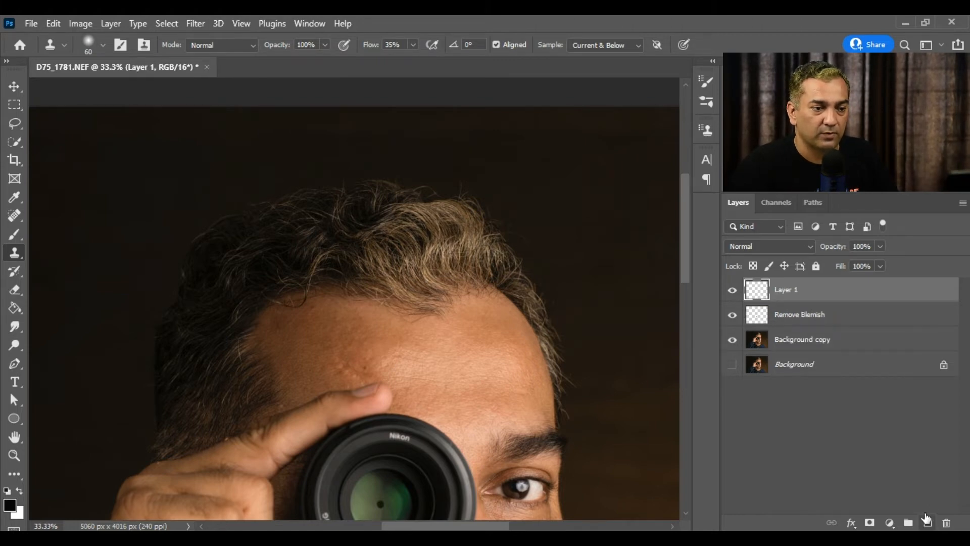
{"action": "double_click", "coordinate": [787, 290]}
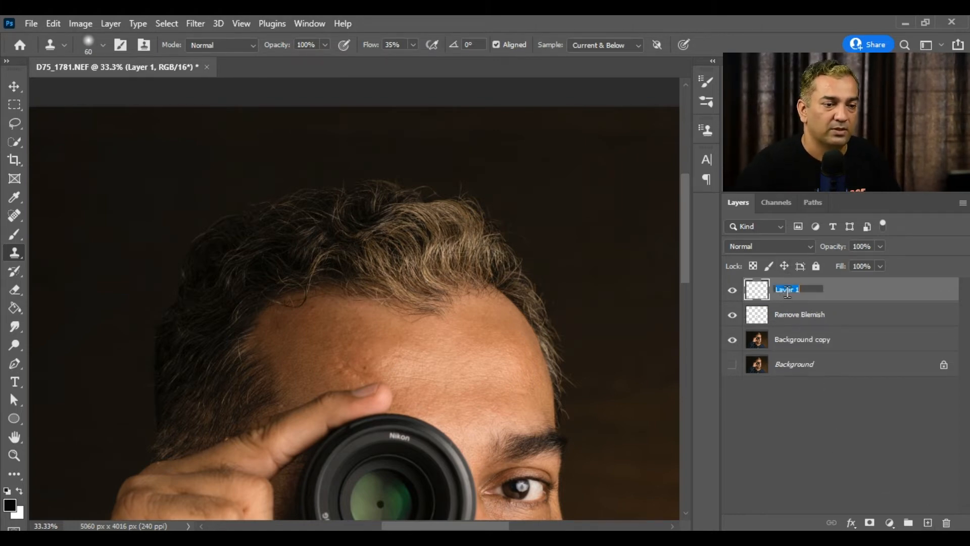
{"action": "type", "text": "H"}
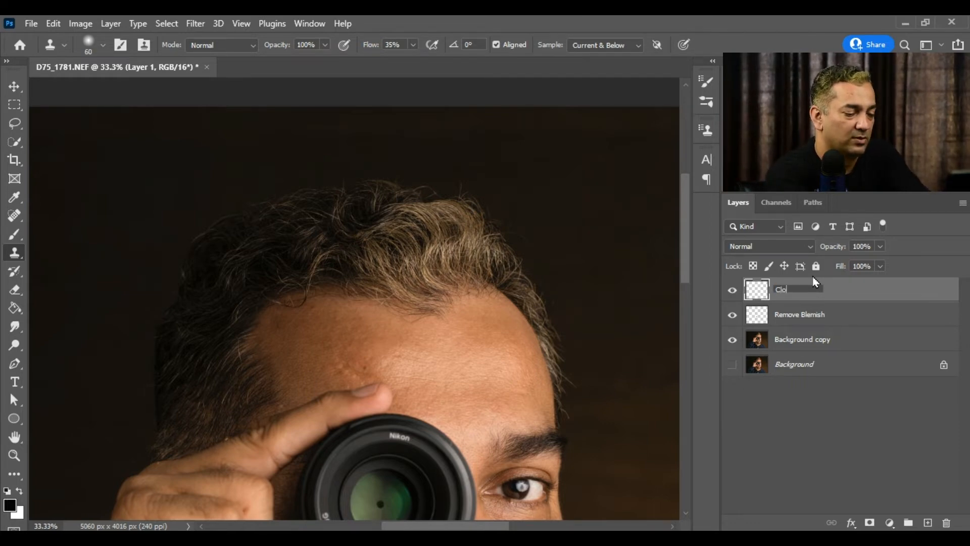
{"action": "type", "text": "lone"}
{"action": "key", "text": "Return"}
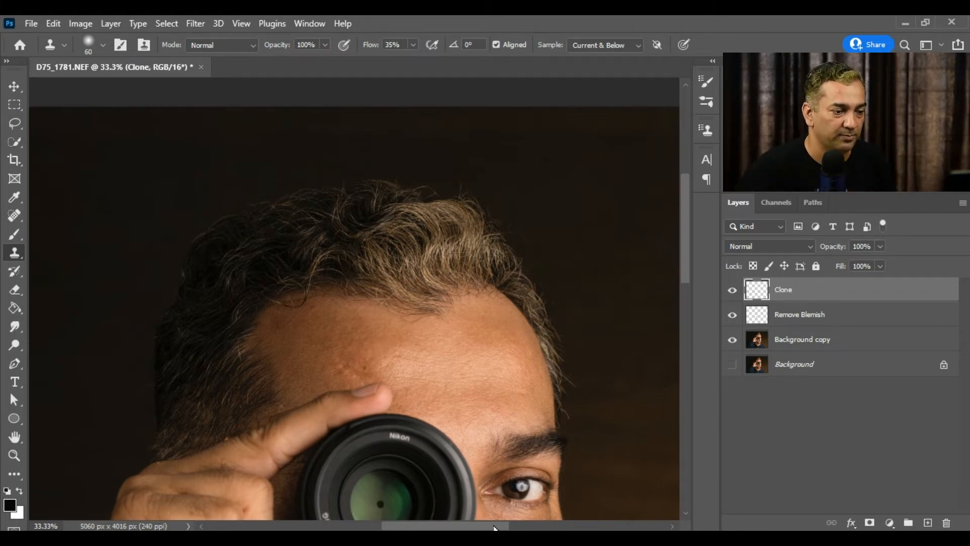
Step: Sample the dark backdrop and clone over the stray hairs beside the right temple with a size 150 brush
{"action": "left_click_drag", "start_coordinate": [495, 528], "coordinate": [560, 529]}
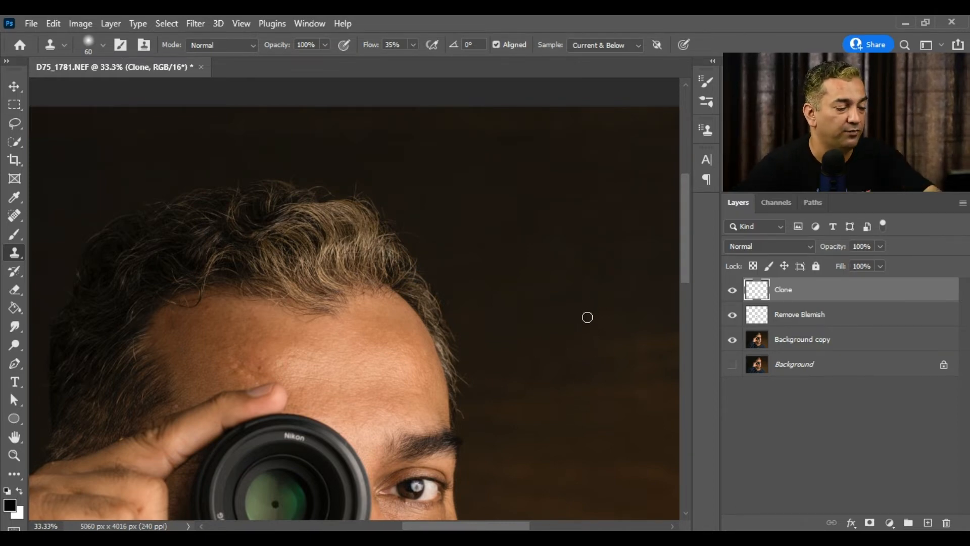
{"action": "key", "text": "alt"}
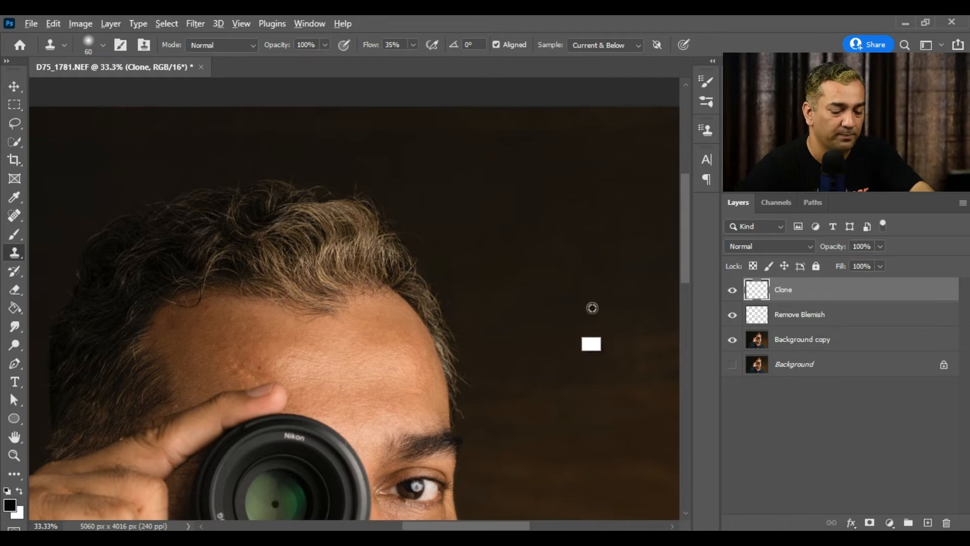
{"action": "left_click", "coordinate": [604, 294], "text": "alt"}
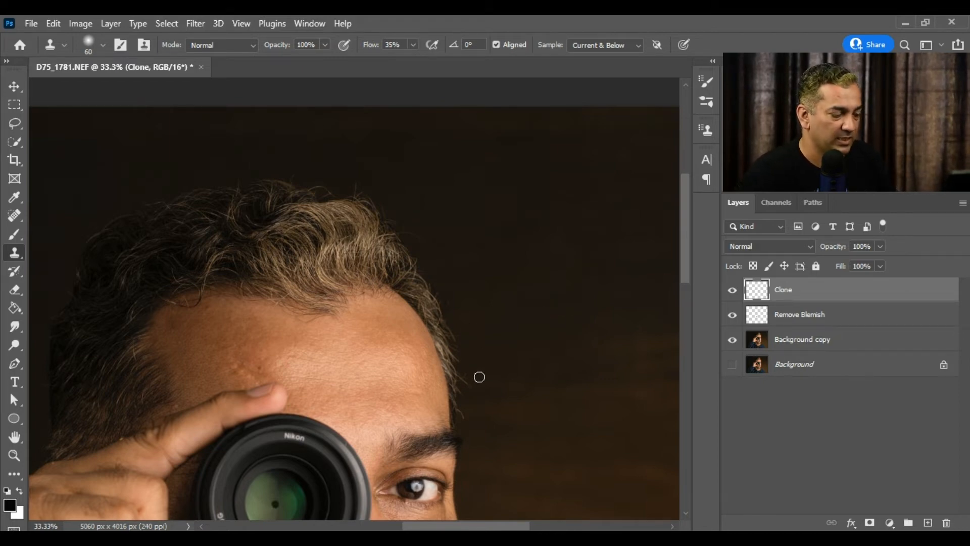
{"action": "key", "text": "bracketright"}
{"action": "key", "text": "bracketright"}
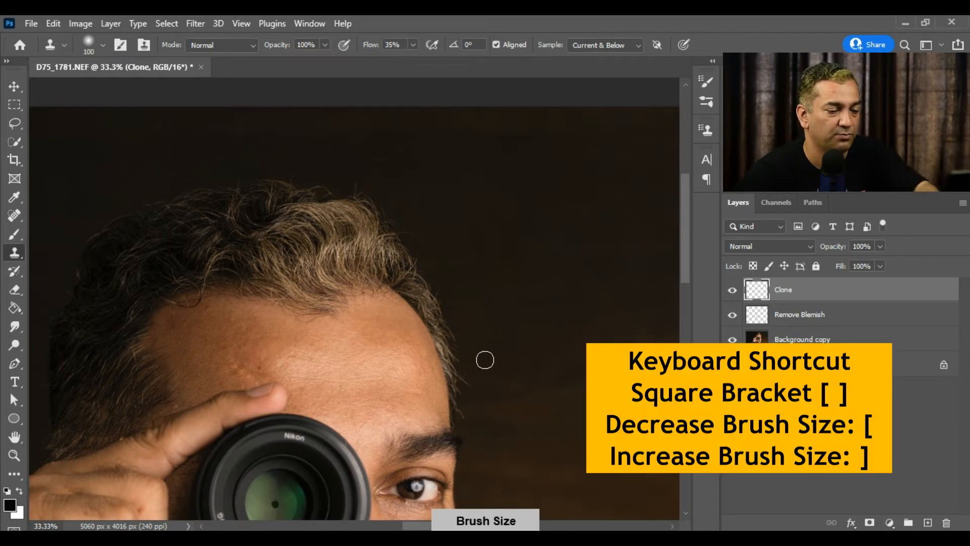
{"action": "key", "text": "bracketright"}
{"action": "key", "text": "bracketright"}
{"action": "key", "text": "bracketright"}
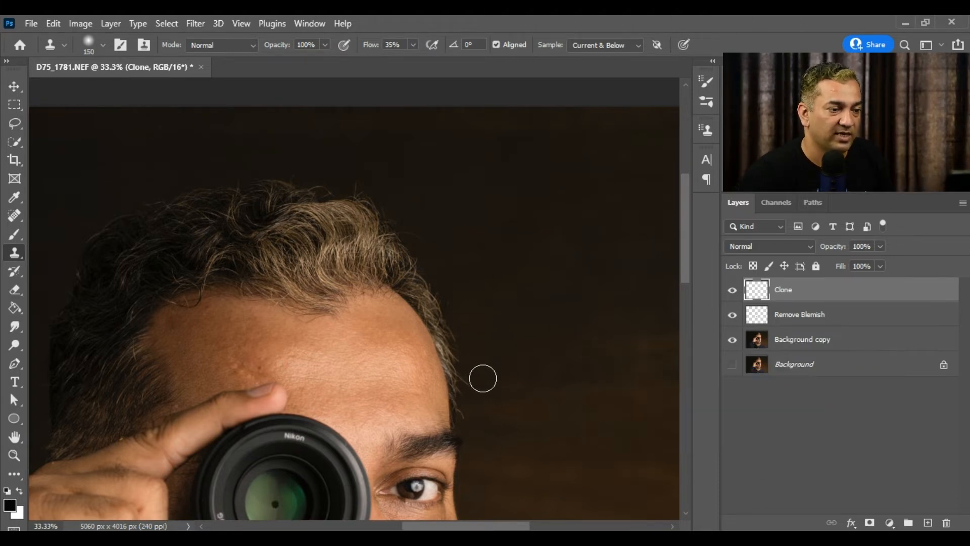
{"action": "left_click_drag", "start_coordinate": [482, 377], "coordinate": [473, 387]}
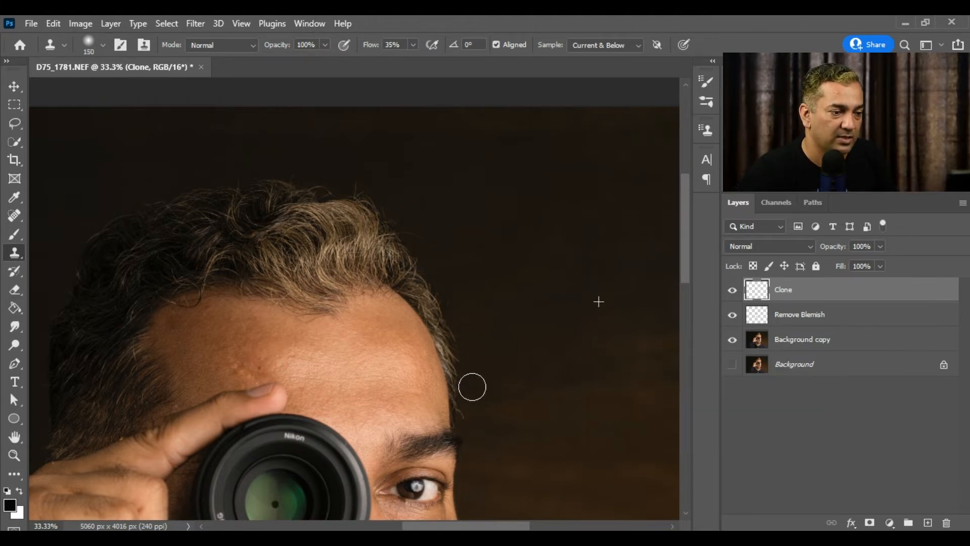
{"action": "mouse_move", "coordinate": [471, 403]}
{"action": "left_mouse_down"}
{"action": "mouse_move", "coordinate": [470, 416]}
{"action": "mouse_move", "coordinate": [468, 385]}
{"action": "left_mouse_up"}
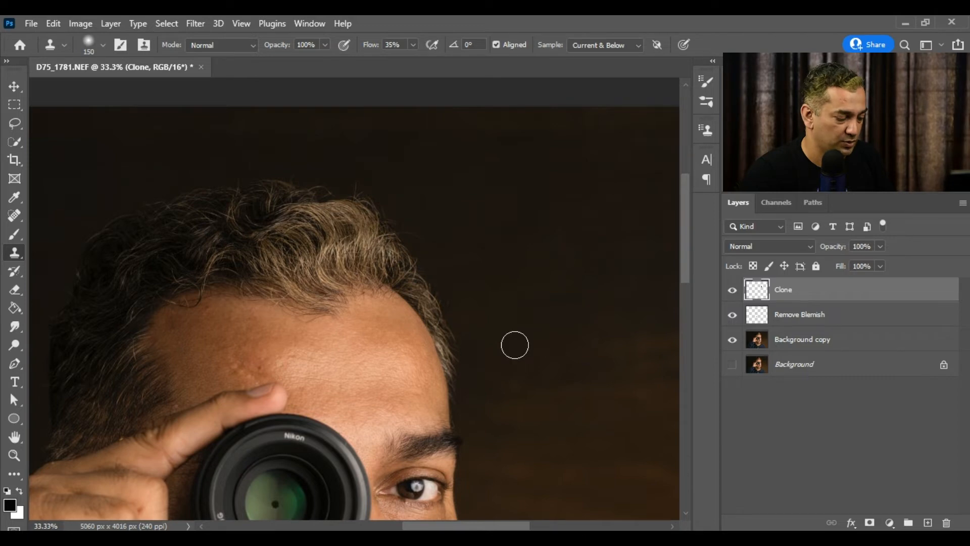
Step: Clone the dark backdrop over the stray hairs along the upper right outline of the hair at 50% zoom
{"action": "key", "text": "ctrl+plus"}
{"action": "key", "text": "ctrl+plus"}
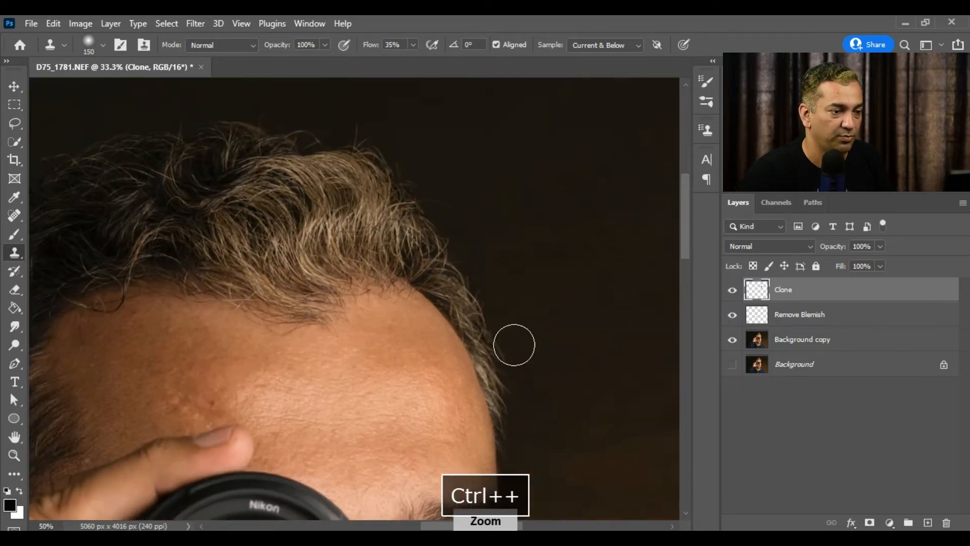
{"action": "key", "text": "ctrl+minus"}
{"action": "key", "text": "ctrl+minus"}
{"action": "key", "text": "ctrl+plus"}
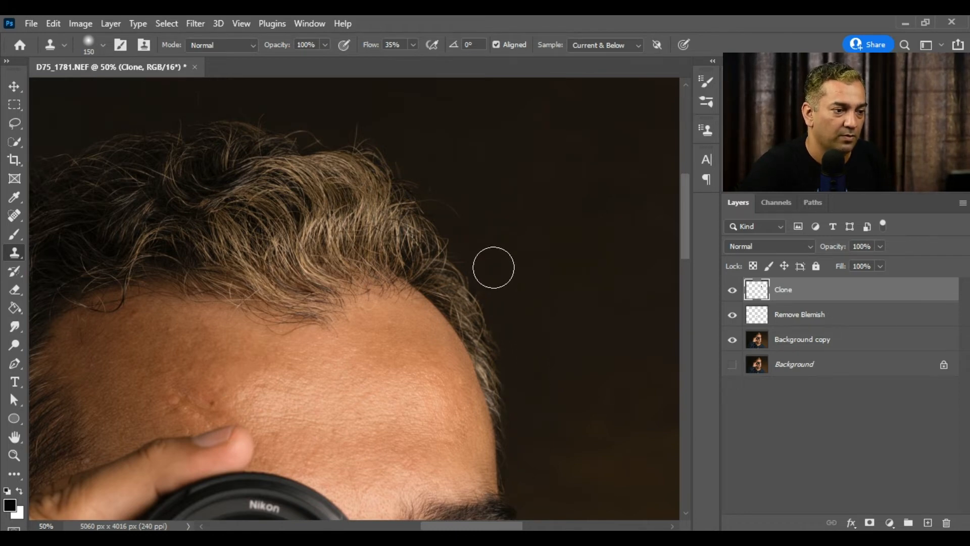
{"action": "left_click_drag", "start_coordinate": [489, 261], "coordinate": [443, 191]}
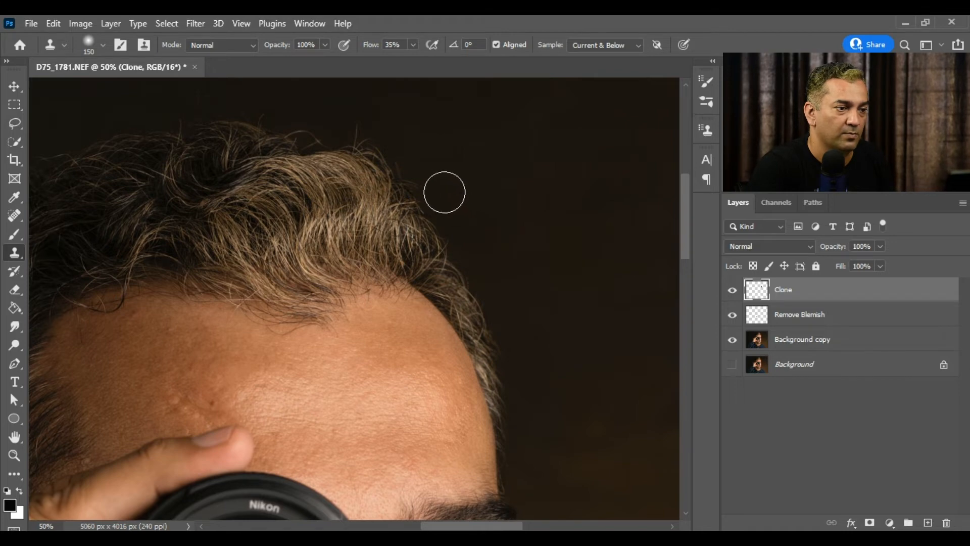
Step: Sample the backdrop at the photo's upper right and clone over the flyaway hairs from the upper right to the crown
{"action": "key", "text": "space"}
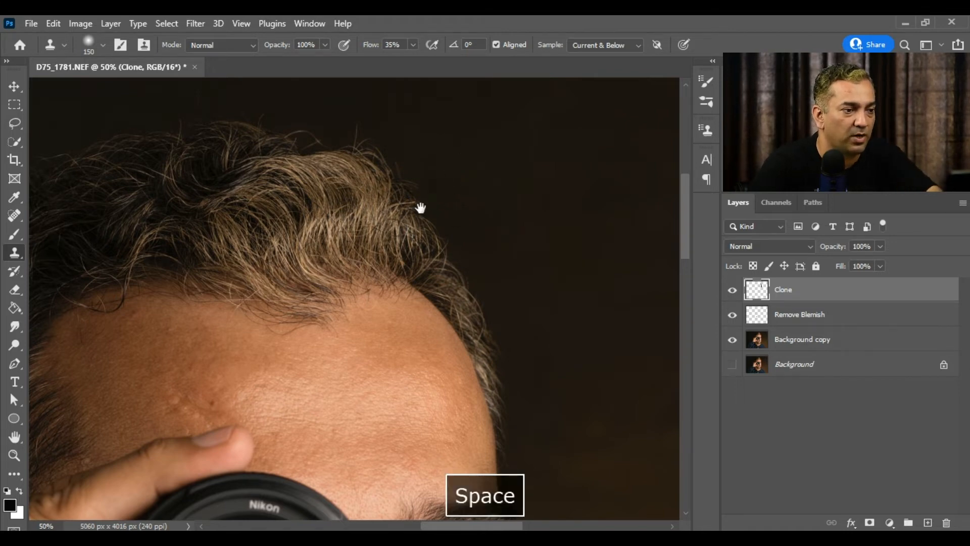
{"action": "left_click_drag", "start_coordinate": [397, 234], "coordinate": [466, 285]}
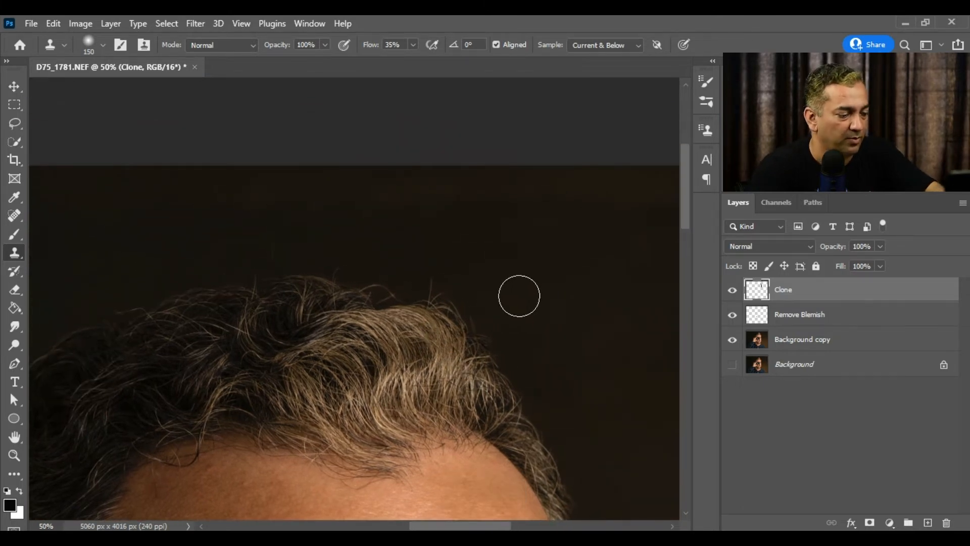
{"action": "left_click", "coordinate": [604, 210], "text": "alt"}
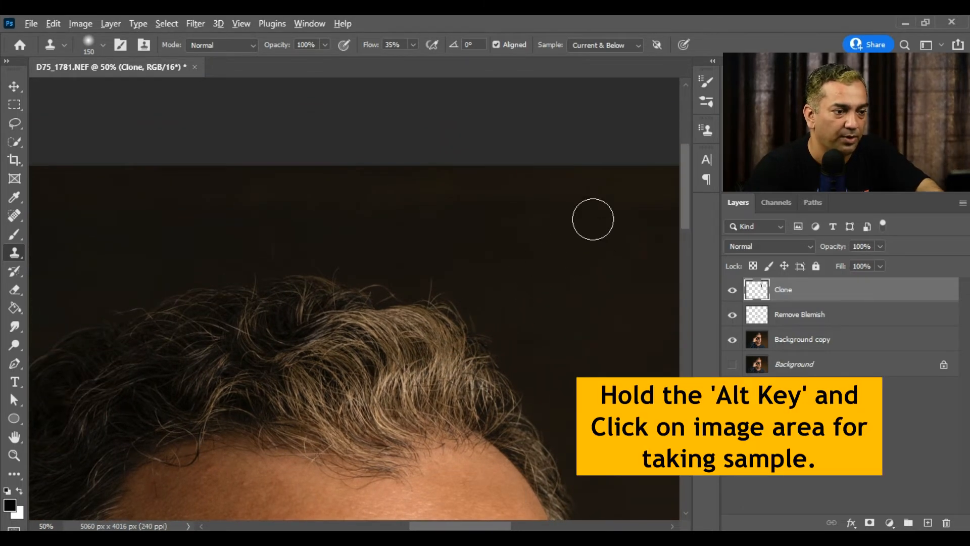
{"action": "mouse_move", "coordinate": [500, 286]}
{"action": "left_mouse_down"}
{"action": "mouse_move", "coordinate": [495, 329]}
{"action": "mouse_move", "coordinate": [456, 284]}
{"action": "mouse_move", "coordinate": [383, 279]}
{"action": "mouse_move", "coordinate": [369, 272]}
{"action": "mouse_move", "coordinate": [376, 262]}
{"action": "mouse_move", "coordinate": [366, 250]}
{"action": "mouse_move", "coordinate": [329, 255]}
{"action": "mouse_move", "coordinate": [338, 258]}
{"action": "mouse_move", "coordinate": [333, 247]}
{"action": "left_mouse_up"}
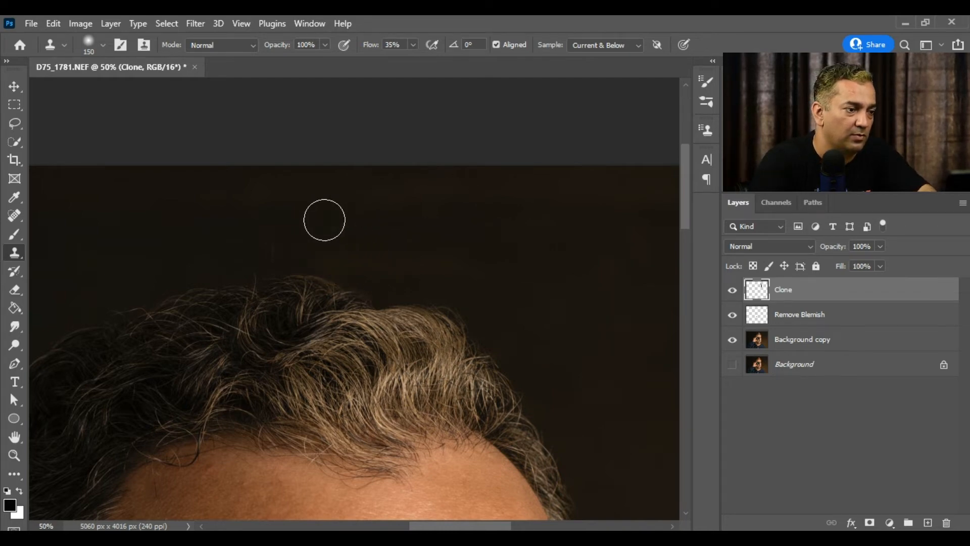
Step: Sample the backdrop near the photo's upper edge and clone over the faint strays just above the crown
{"action": "key", "text": "space"}
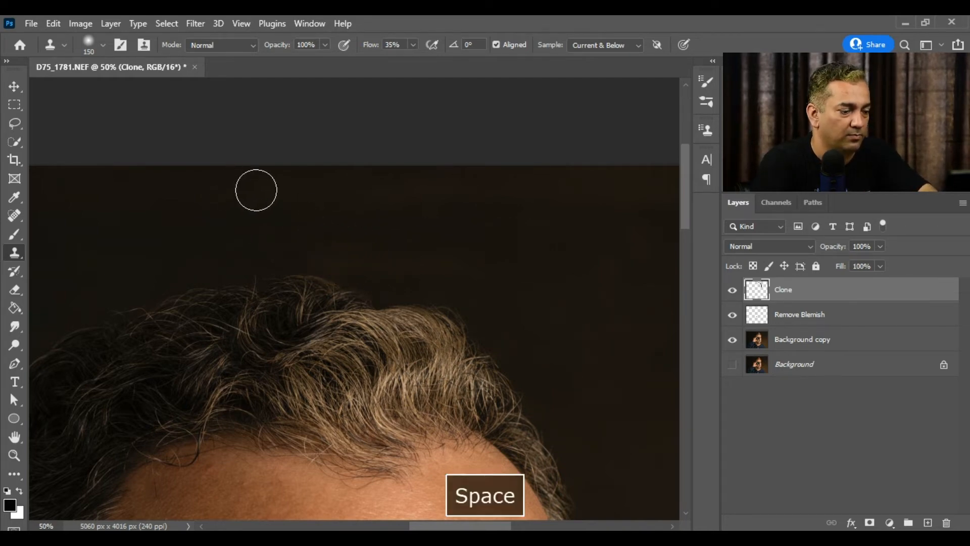
{"action": "key", "text": "alt"}
{"action": "left_click", "coordinate": [272, 189], "text": "alt"}
{"action": "mouse_move", "coordinate": [281, 228]}
{"action": "left_mouse_down"}
{"action": "mouse_move", "coordinate": [286, 247]}
{"action": "mouse_move", "coordinate": [249, 268]}
{"action": "mouse_move", "coordinate": [261, 262]}
{"action": "mouse_move", "coordinate": [255, 244]}
{"action": "mouse_move", "coordinate": [283, 195]}
{"action": "left_mouse_up"}
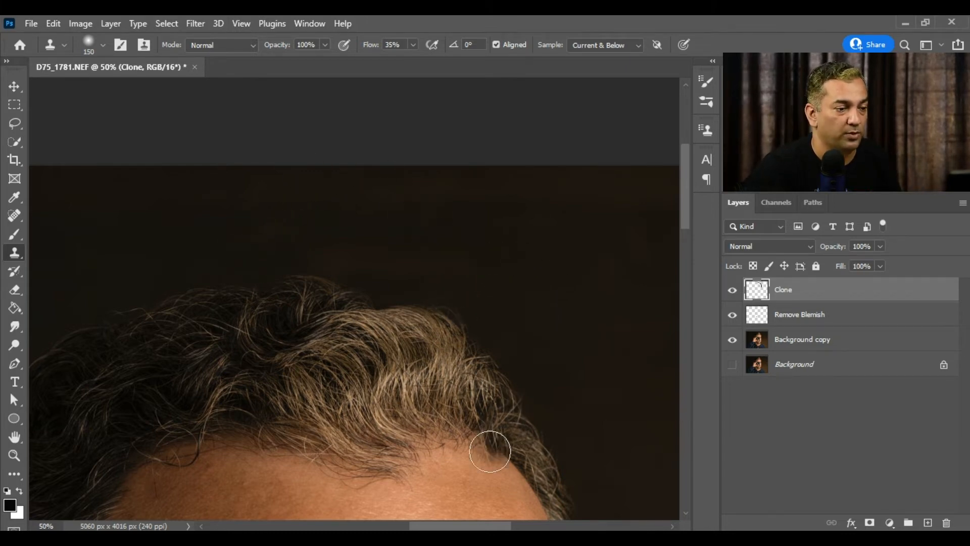
Step: Resample the backdrop above the head and clone away the flyaways along the upper left part of the hair outline
{"action": "left_click_drag", "start_coordinate": [482, 528], "coordinate": [453, 502]}
{"action": "left_click_drag", "start_coordinate": [439, 257], "coordinate": [448, 264]}
{"action": "left_click", "coordinate": [400, 204], "text": "alt"}
{"action": "mouse_move", "coordinate": [435, 220]}
{"action": "left_mouse_down"}
{"action": "mouse_move", "coordinate": [433, 253]}
{"action": "mouse_move", "coordinate": [448, 264]}
{"action": "mouse_move", "coordinate": [403, 275]}
{"action": "mouse_move", "coordinate": [353, 269]}
{"action": "mouse_move", "coordinate": [298, 305]}
{"action": "mouse_move", "coordinate": [347, 283]}
{"action": "mouse_move", "coordinate": [325, 293]}
{"action": "mouse_move", "coordinate": [368, 253]}
{"action": "mouse_move", "coordinate": [318, 299]}
{"action": "mouse_move", "coordinate": [322, 272]}
{"action": "left_mouse_up"}
Step: Sample the backdrop left of the head and clone over stray hairs from the upper left curls down the side
{"action": "left_click_drag", "start_coordinate": [446, 526], "coordinate": [420, 526]}
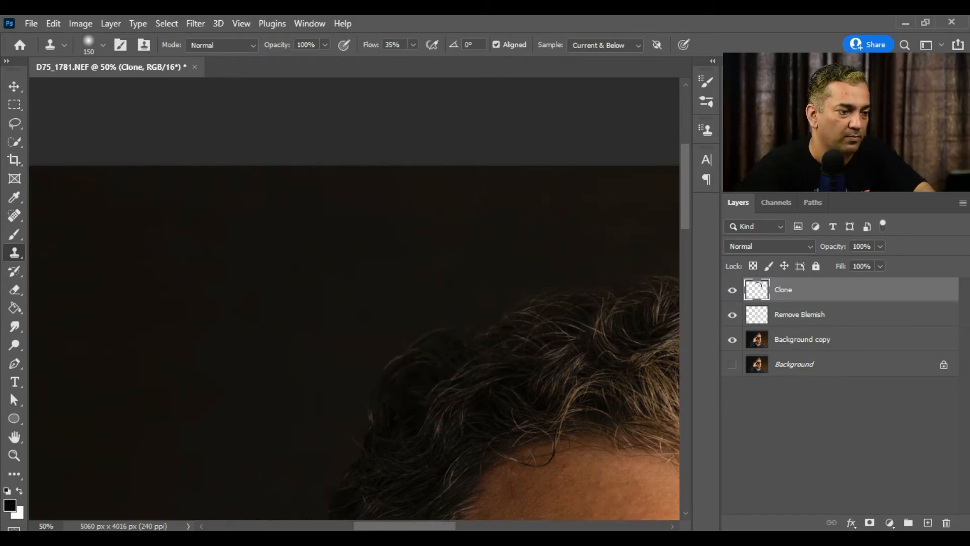
{"action": "left_click_drag", "start_coordinate": [687, 196], "coordinate": [686, 234]}
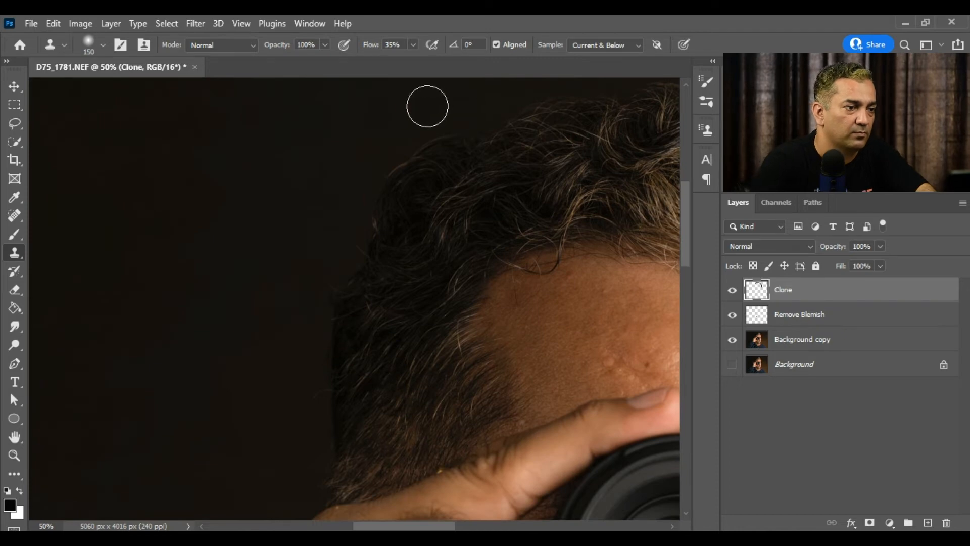
{"action": "left_click", "coordinate": [242, 116], "text": "alt"}
{"action": "left_click_drag", "start_coordinate": [423, 121], "coordinate": [394, 138]}
{"action": "mouse_move", "coordinate": [443, 106]}
{"action": "left_mouse_down"}
{"action": "mouse_move", "coordinate": [384, 151]}
{"action": "mouse_move", "coordinate": [342, 238]}
{"action": "mouse_move", "coordinate": [350, 227]}
{"action": "mouse_move", "coordinate": [351, 239]}
{"action": "mouse_move", "coordinate": [322, 268]}
{"action": "mouse_move", "coordinate": [312, 342]}
{"action": "left_mouse_up"}
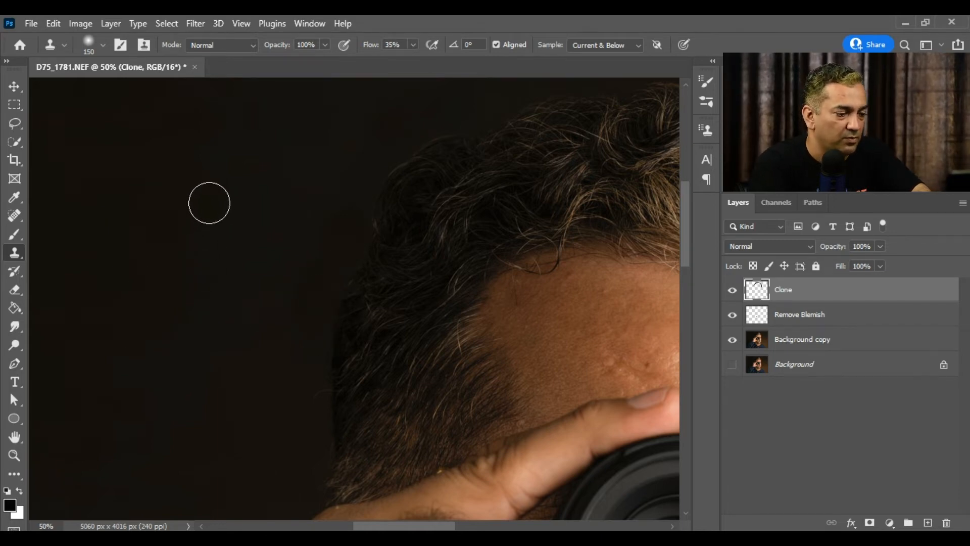
Step: Clean the left edge of the hair down to the hand by cloning from two fresh samples of the backdrop
{"action": "left_click", "coordinate": [152, 191], "text": "alt"}
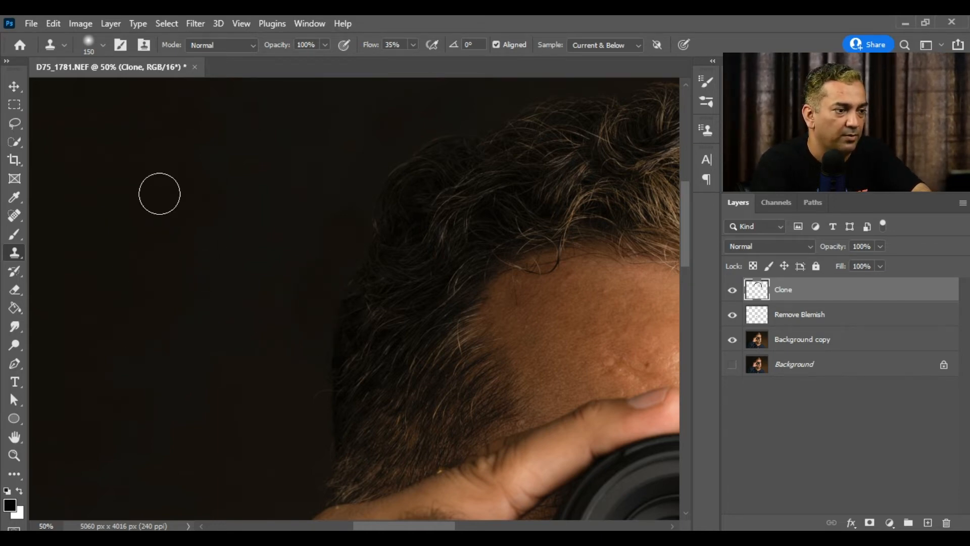
{"action": "mouse_move", "coordinate": [346, 228]}
{"action": "left_mouse_down"}
{"action": "mouse_move", "coordinate": [318, 276]}
{"action": "mouse_move", "coordinate": [329, 251]}
{"action": "mouse_move", "coordinate": [307, 347]}
{"action": "mouse_move", "coordinate": [337, 252]}
{"action": "mouse_move", "coordinate": [323, 268]}
{"action": "left_mouse_up"}
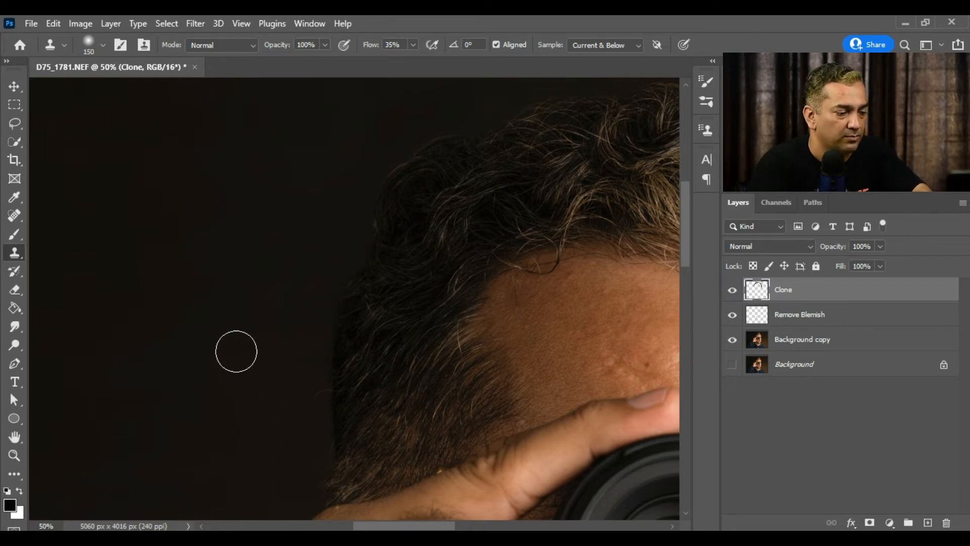
{"action": "left_click", "coordinate": [200, 332], "text": "alt"}
{"action": "mouse_move", "coordinate": [292, 364]}
{"action": "left_mouse_down"}
{"action": "mouse_move", "coordinate": [308, 386]}
{"action": "mouse_move", "coordinate": [310, 376]}
{"action": "mouse_move", "coordinate": [301, 442]}
{"action": "mouse_move", "coordinate": [313, 471]}
{"action": "mouse_move", "coordinate": [288, 453]}
{"action": "left_mouse_up"}
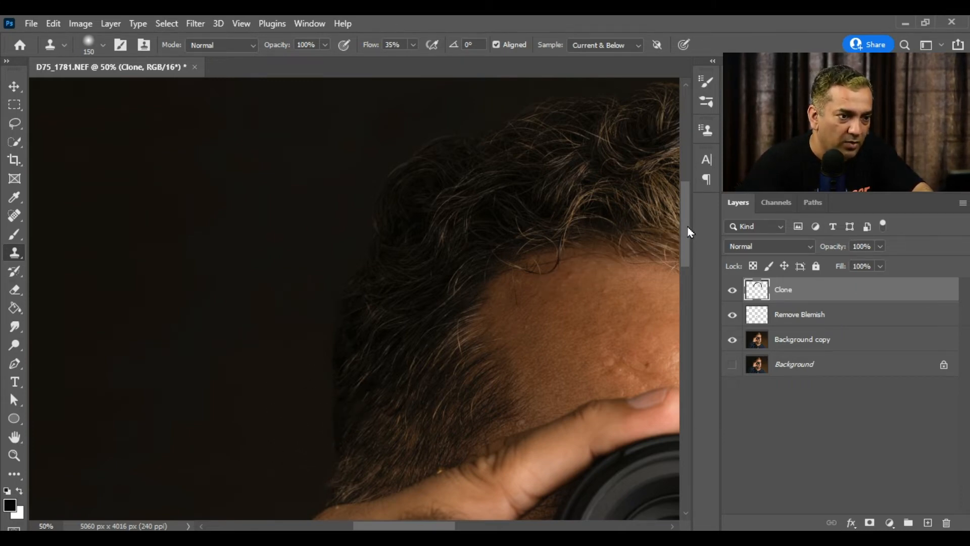
Step: Reduce the Clone Stamp brush to size 50 for the hair edge above the hand, viewed at 100%
{"action": "scroll", "coordinate": [667, 233], "scroll_direction": "down", "scroll_amount": 3}
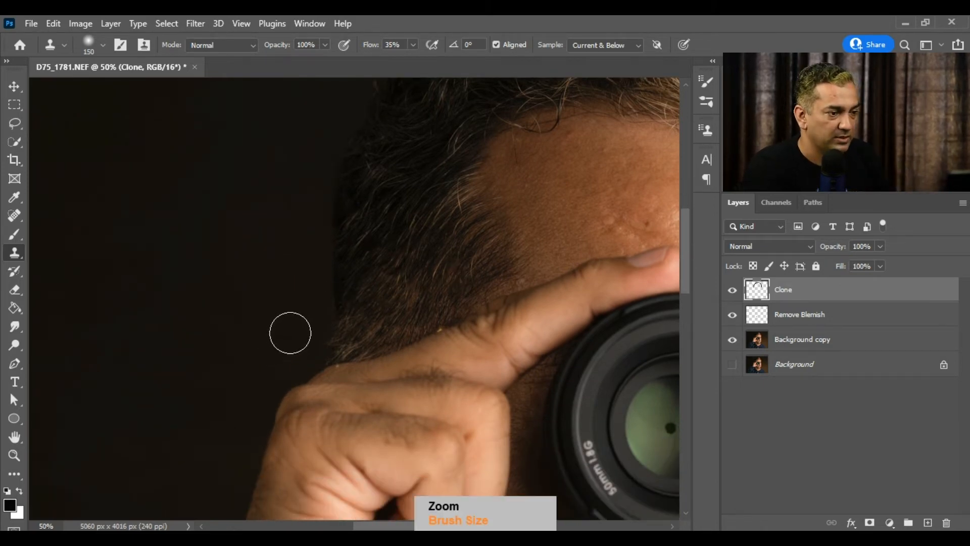
{"action": "key", "text": "bracketleft"}
{"action": "key", "text": "bracketleft"}
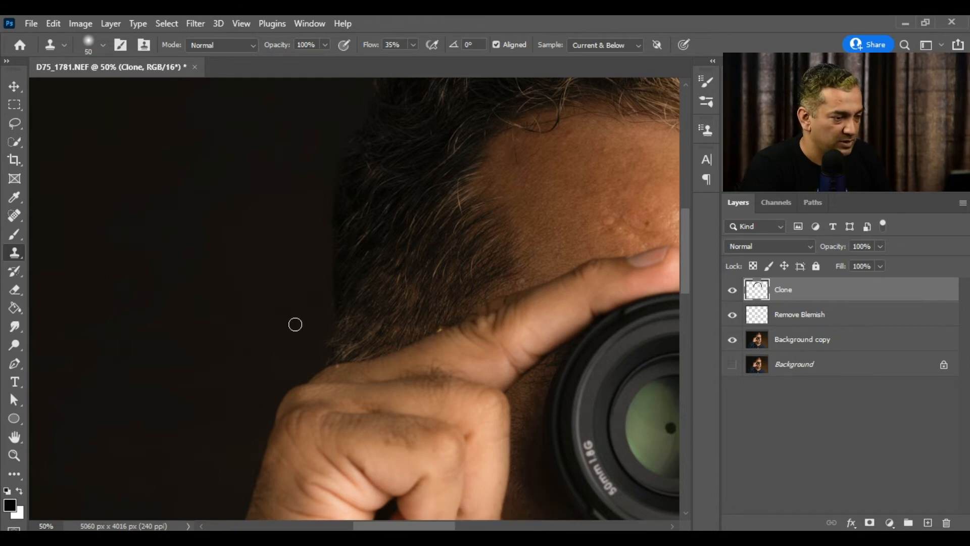
{"action": "key", "text": "ctrl+plus"}
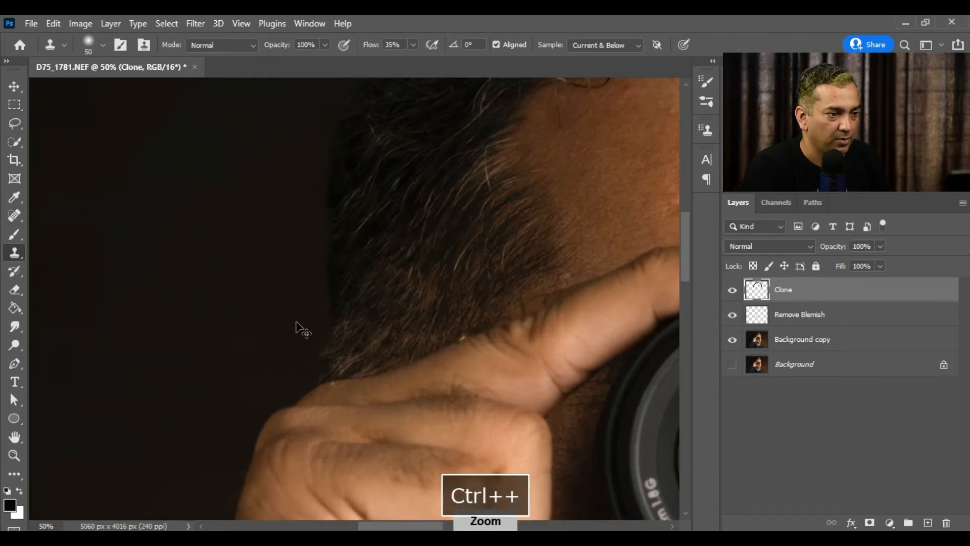
{"action": "key", "text": "ctrl+plus"}
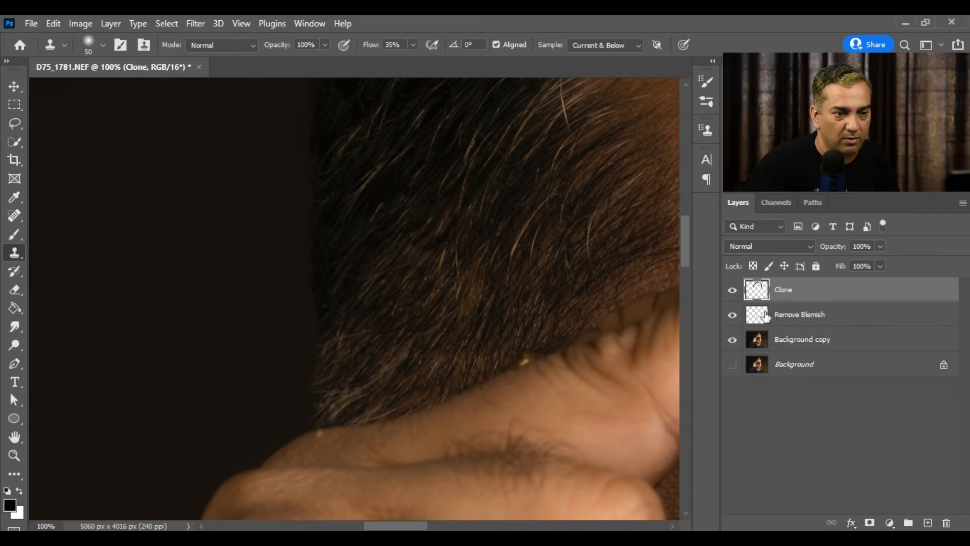
Step: Heal the bright specks along the finger's upper edge on the Remove Blemish layer using the Spot Healing Brush at size 20
{"action": "left_click", "coordinate": [796, 313]}
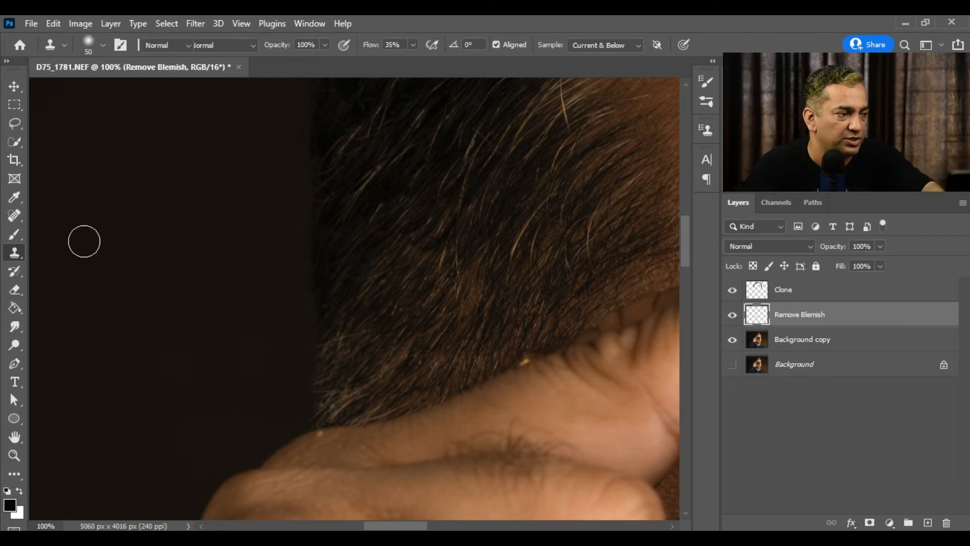
{"action": "key", "text": "j"}
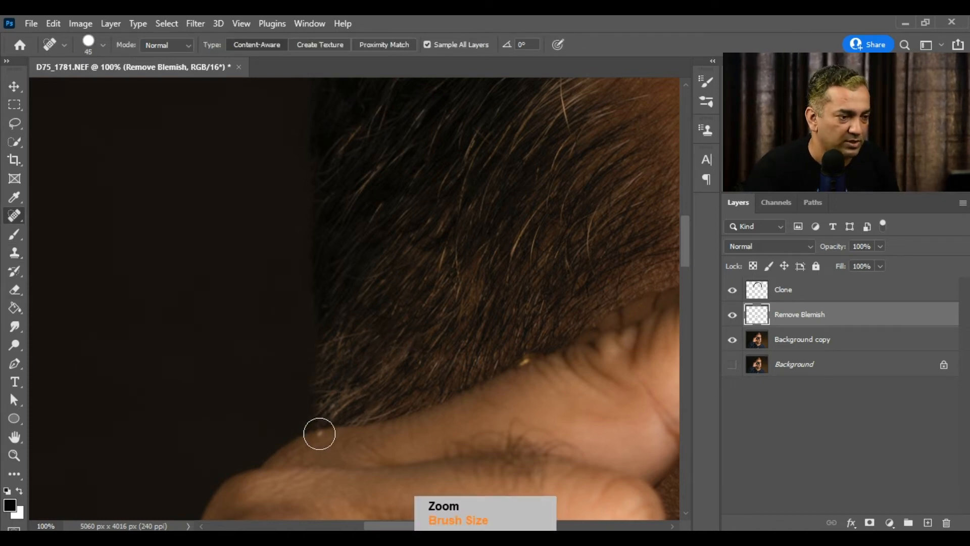
{"action": "key", "text": "bracketleft"}
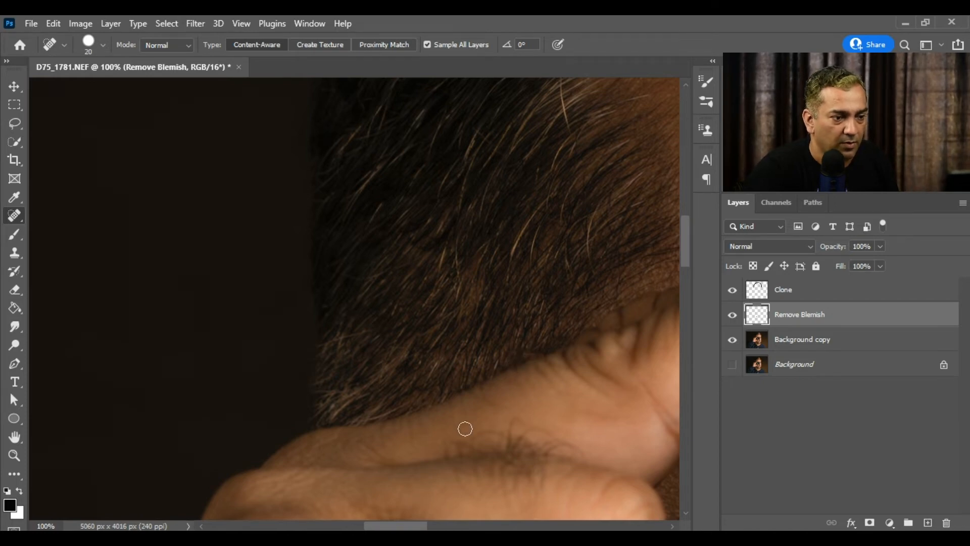
Step: Select the Clone layer, fit the image to the screen and inspect the retouching strokes alone by temporarily hiding the Background copy layer
{"action": "left_click", "coordinate": [792, 299]}
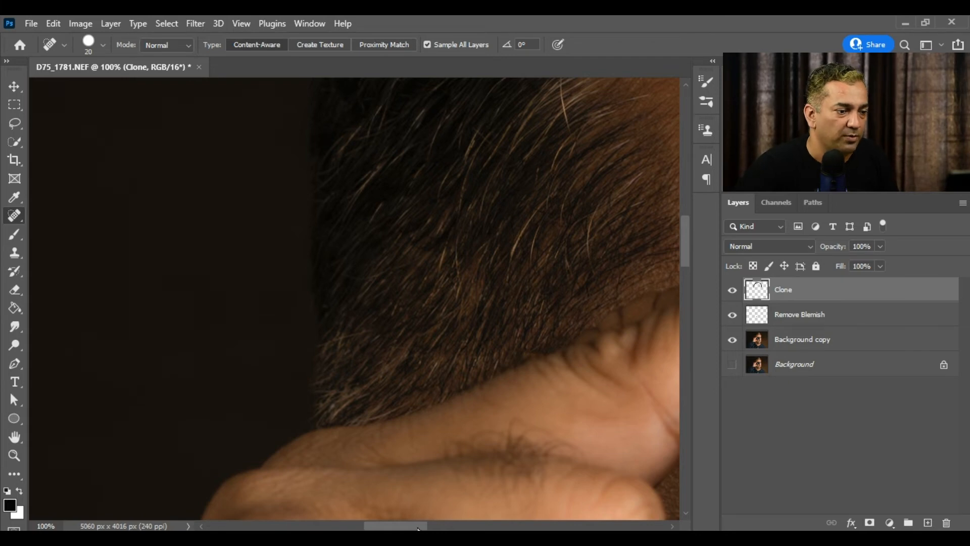
{"action": "left_click_drag", "start_coordinate": [414, 528], "coordinate": [485, 524]}
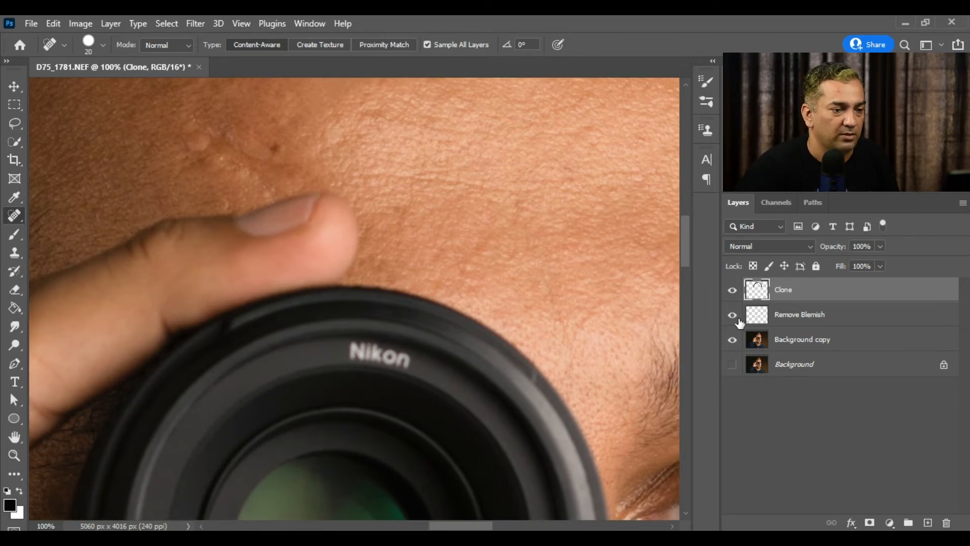
{"action": "key", "text": "ctrl+0"}
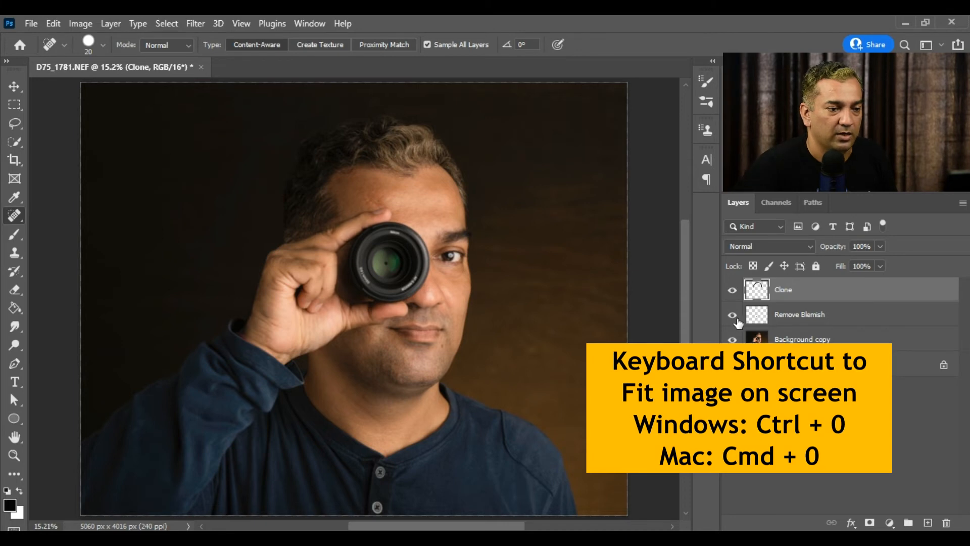
{"action": "left_click", "coordinate": [734, 337]}
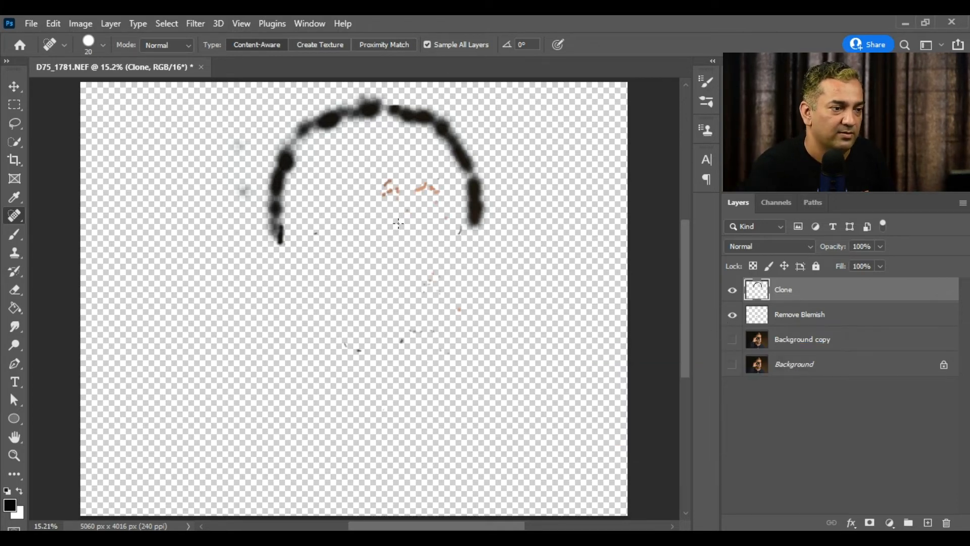
{"action": "left_click", "coordinate": [732, 339]}
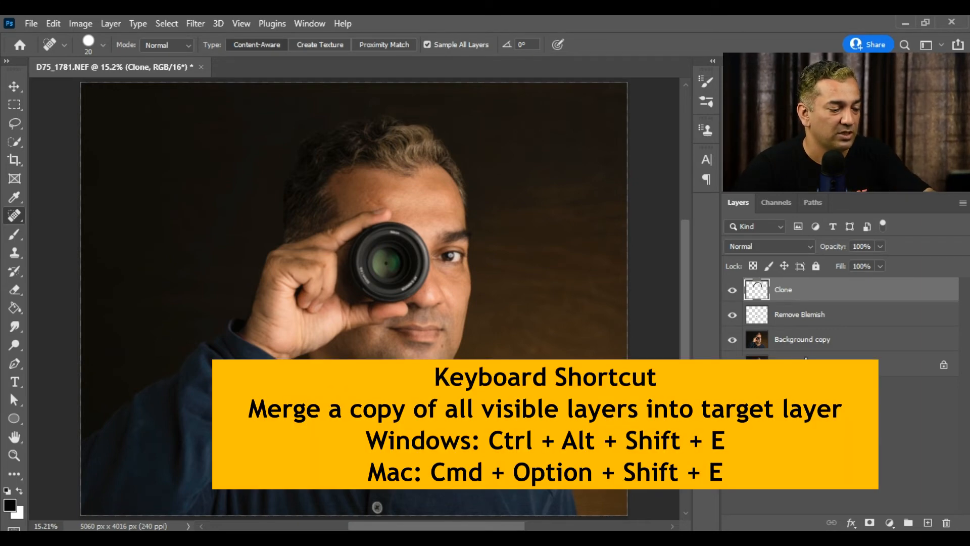
Step: Stamp all visible layers into a new layer and run the Skin Smoothing neural filter at blur 50, smoothness 0, output to a new layer
{"action": "left_click_drag", "start_coordinate": [805, 357], "coordinate": [801, 344]}
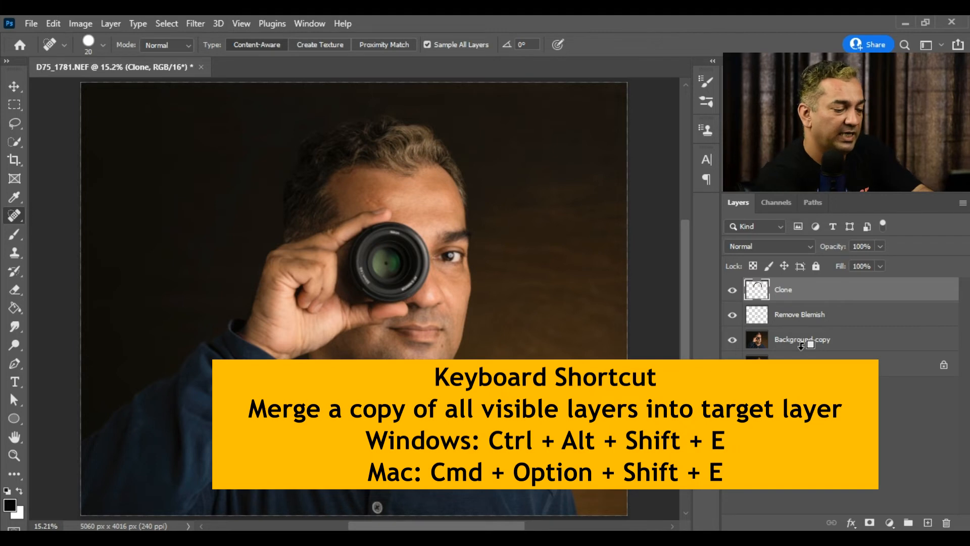
{"action": "key", "text": "ctrl+alt+shift+e"}
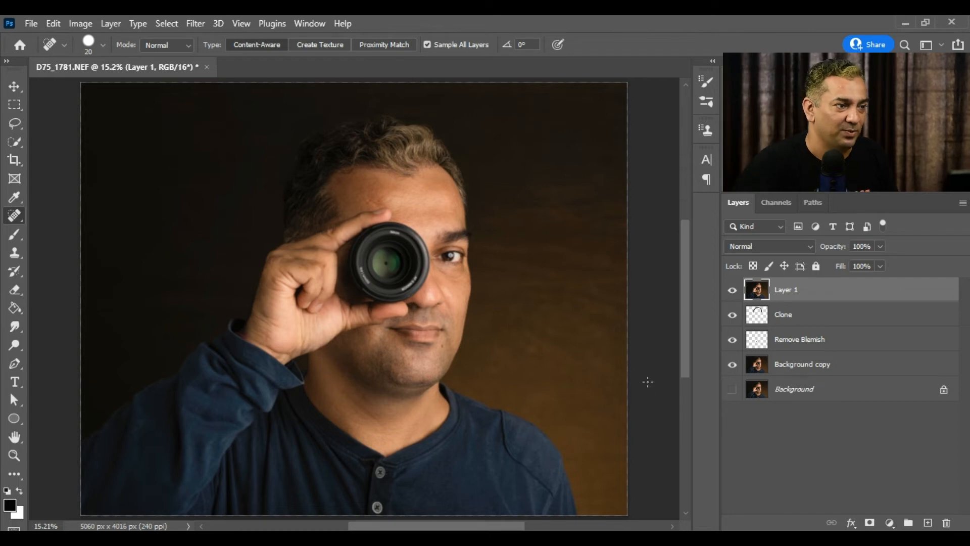
{"action": "left_click", "coordinate": [196, 24]}
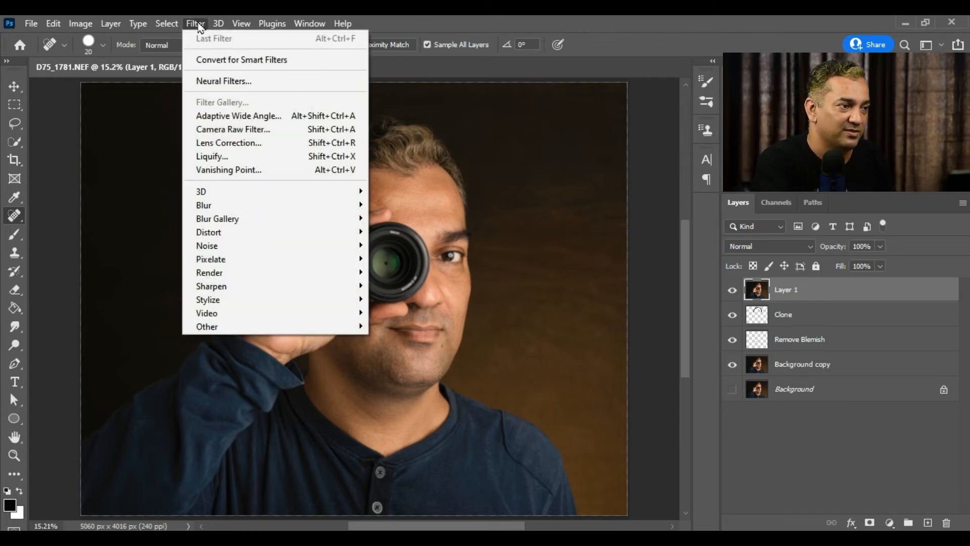
{"action": "left_click", "coordinate": [231, 80]}
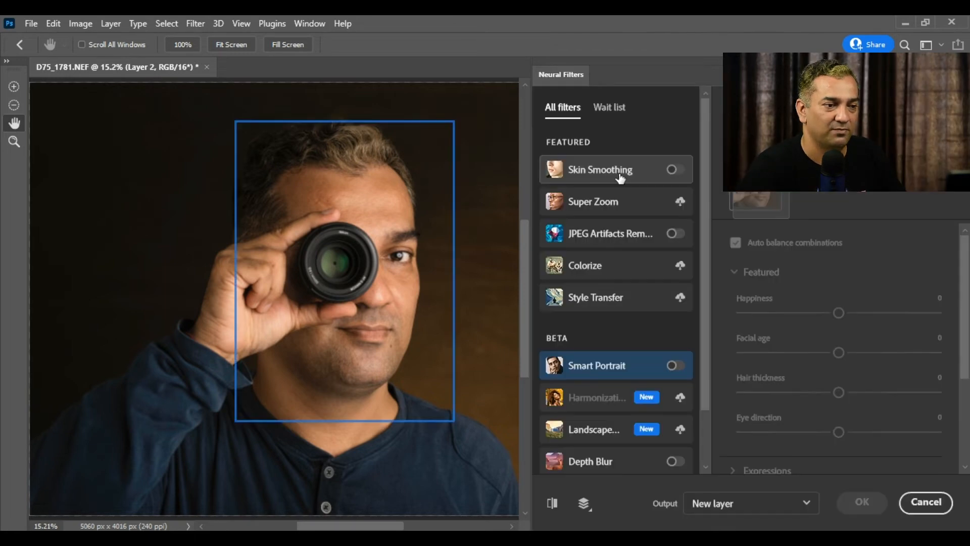
{"action": "left_click", "coordinate": [675, 174]}
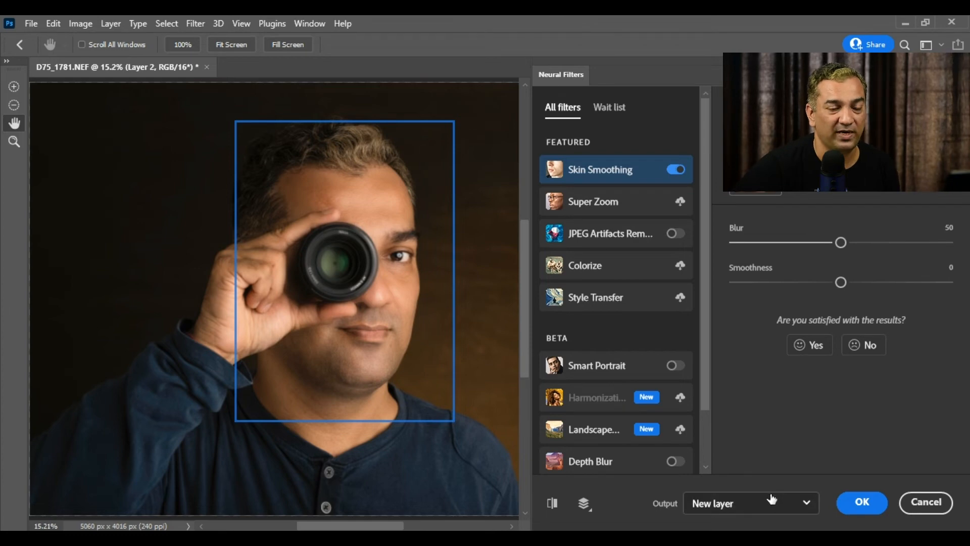
{"action": "left_click", "coordinate": [863, 502]}
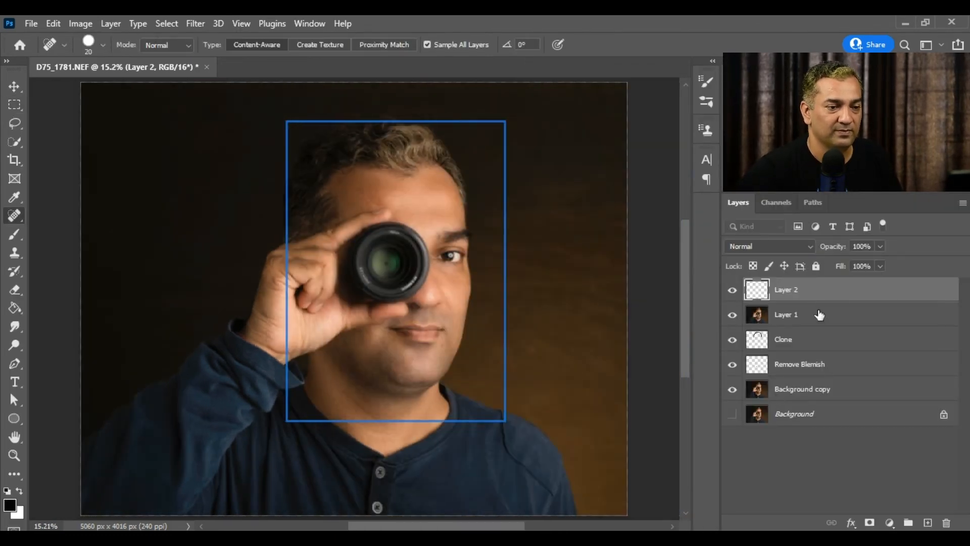
Step: Compare the face before and after skin smoothing by switching Layer 2's visibility, both at full view and at 33.3% zoom
{"action": "left_click", "coordinate": [732, 291]}
{"action": "left_click", "coordinate": [732, 293]}
{"action": "left_click", "coordinate": [732, 295]}
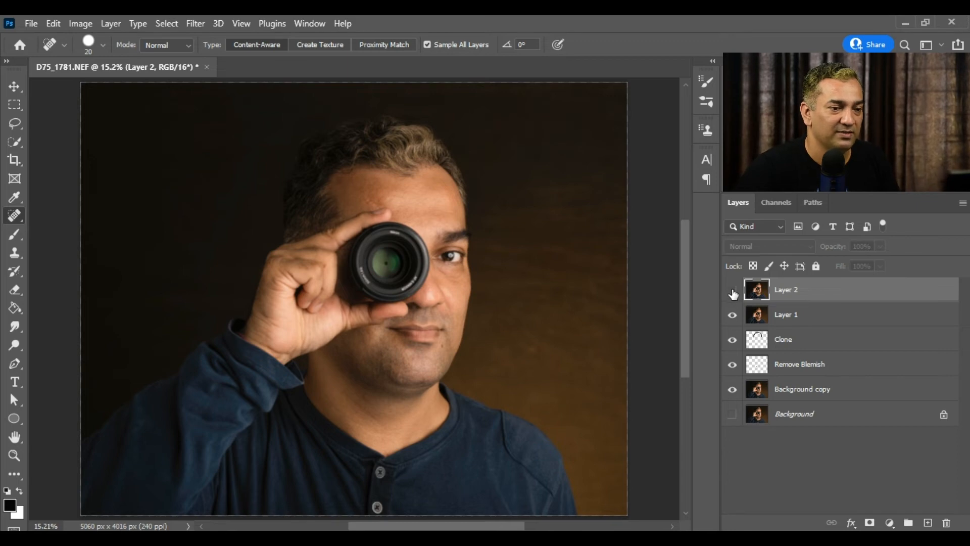
{"action": "left_click", "coordinate": [732, 292]}
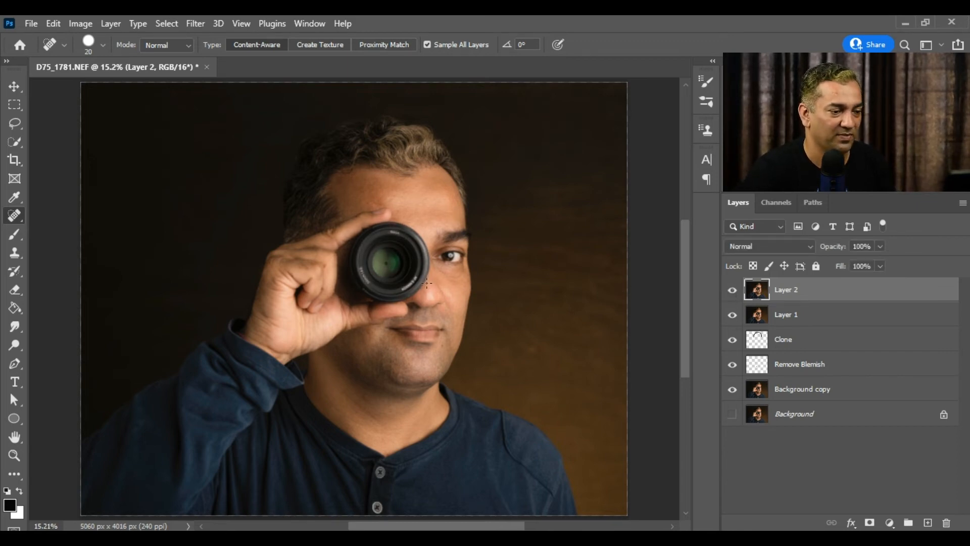
{"action": "key", "text": "ctrl+plus"}
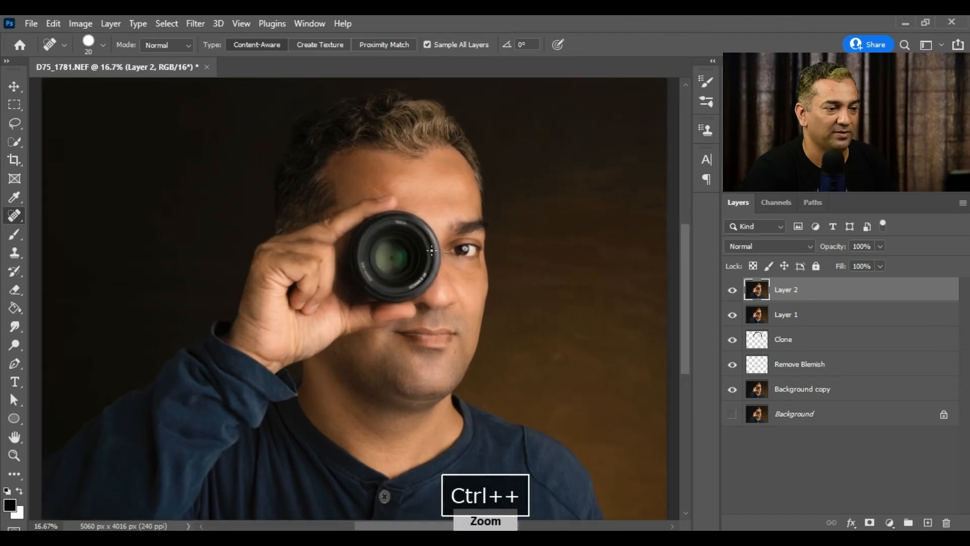
{"action": "key", "text": "ctrl+plus"}
{"action": "key", "text": "ctrl+plus"}
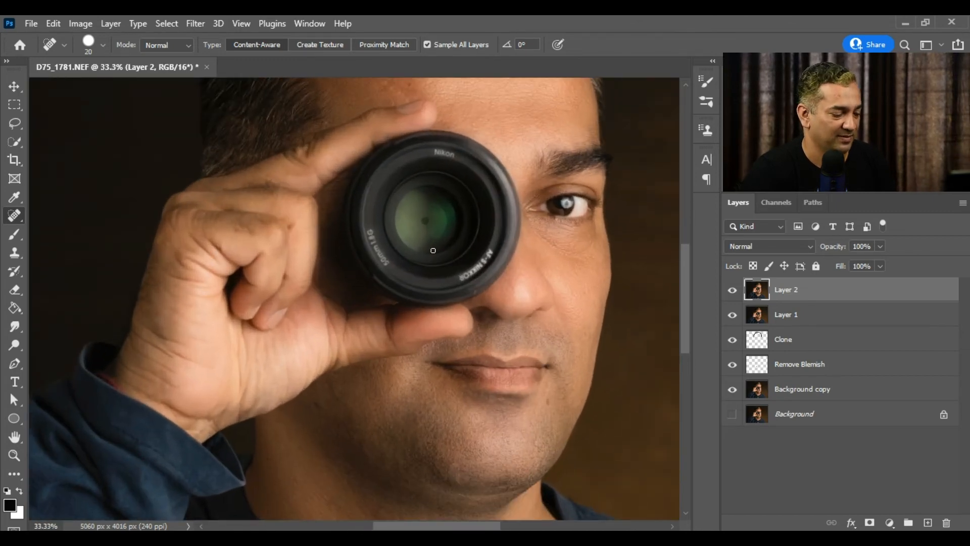
{"action": "key", "text": "space"}
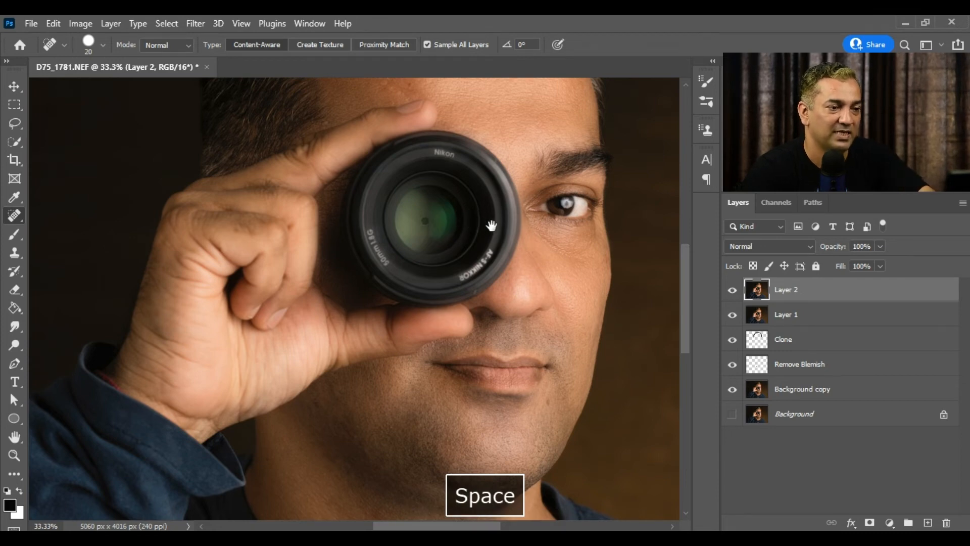
{"action": "left_click_drag", "start_coordinate": [510, 238], "coordinate": [433, 278]}
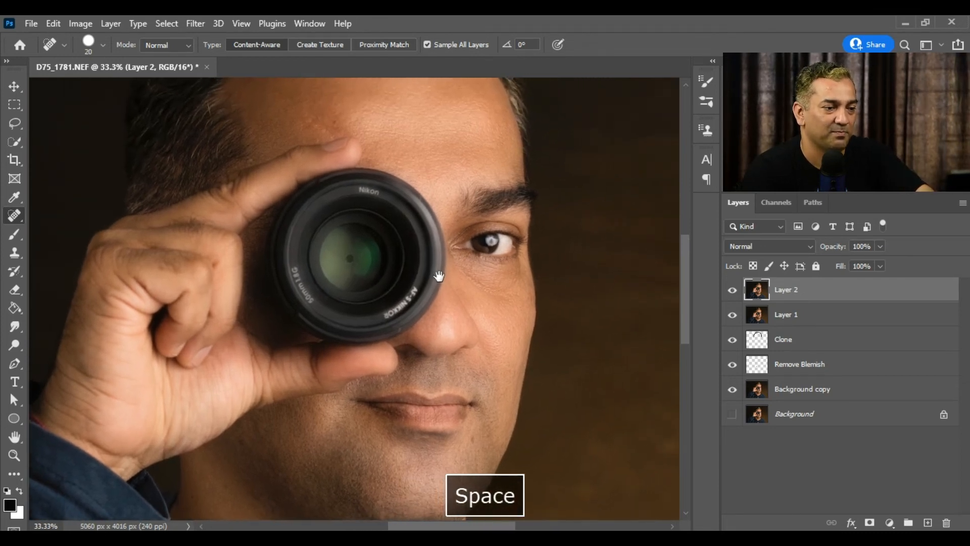
{"action": "left_click", "coordinate": [732, 290]}
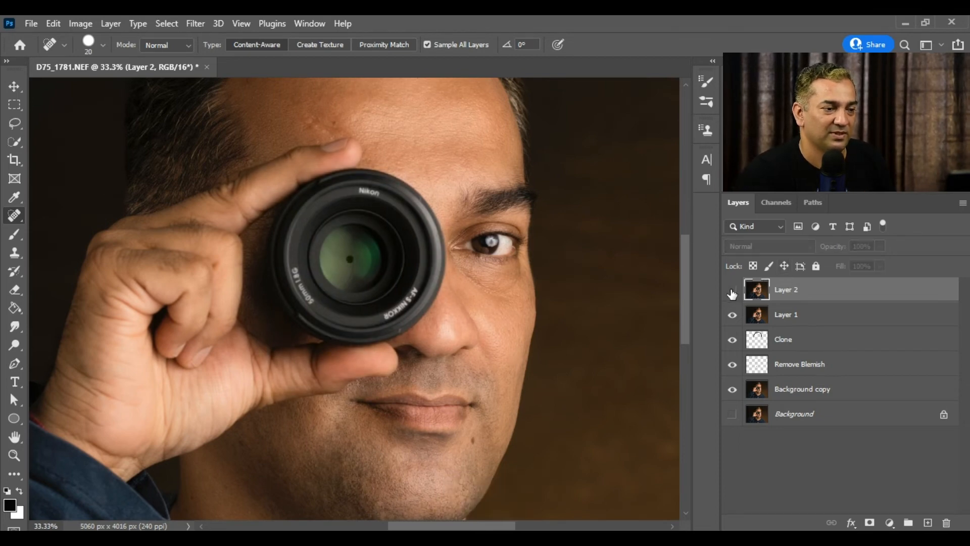
{"action": "left_click", "coordinate": [732, 290]}
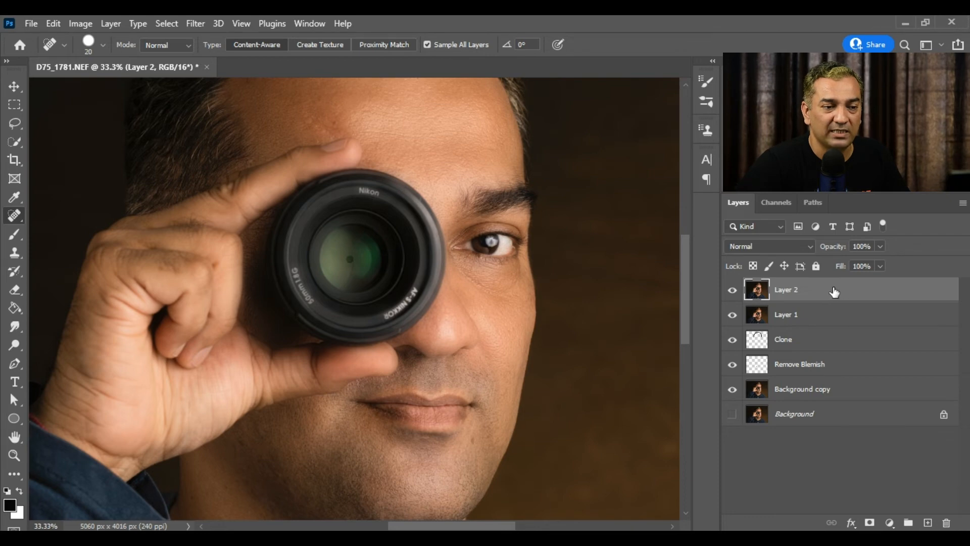
Step: Add a white layer mask to Layer 2 and check its smoothing effect by hiding and showing the layer
{"action": "left_click", "coordinate": [870, 523]}
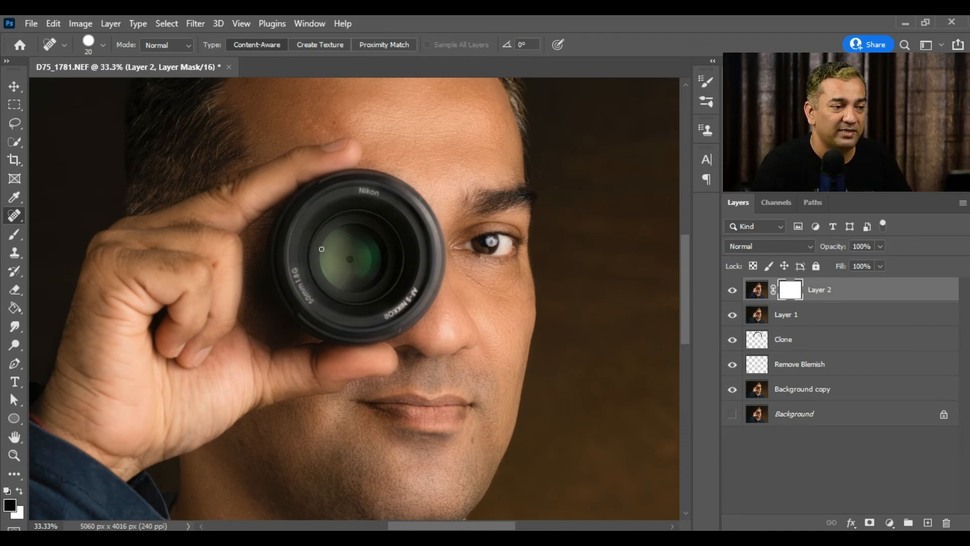
{"action": "left_click", "coordinate": [732, 290]}
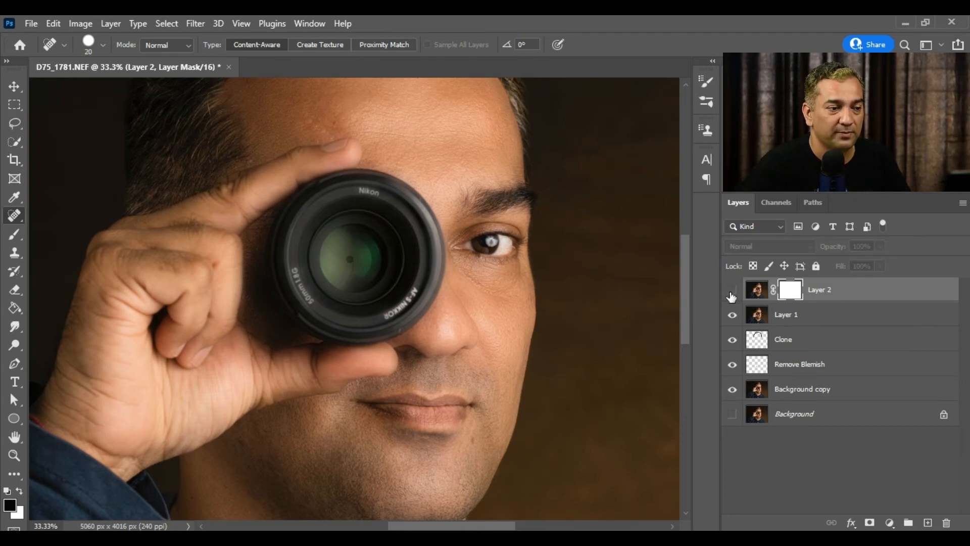
{"action": "left_click", "coordinate": [733, 290]}
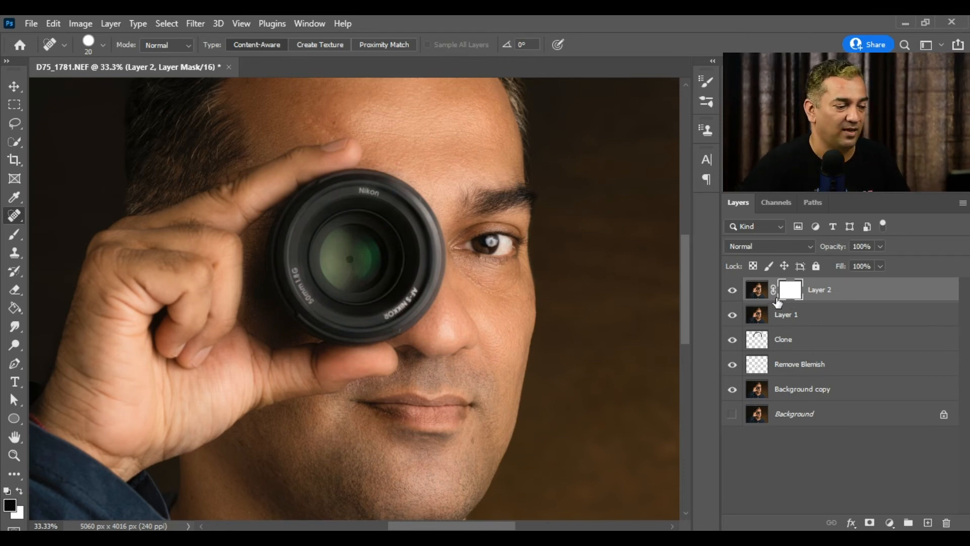
Step: Set up the Brush tool with the Soft Round tip at 0% hardness, 100% opacity and flow, and black as the foreground color
{"action": "key", "text": "x"}
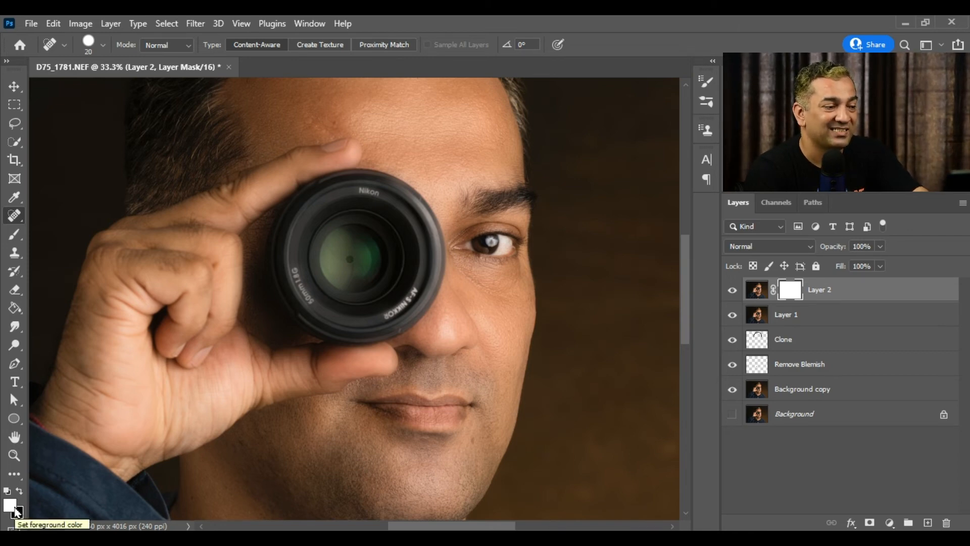
{"action": "key", "text": "x"}
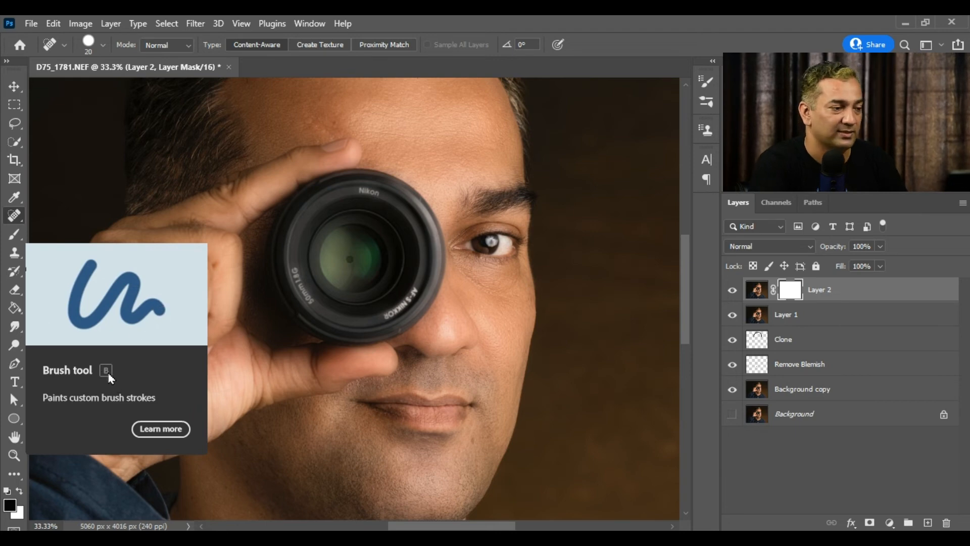
{"action": "key", "text": "b"}
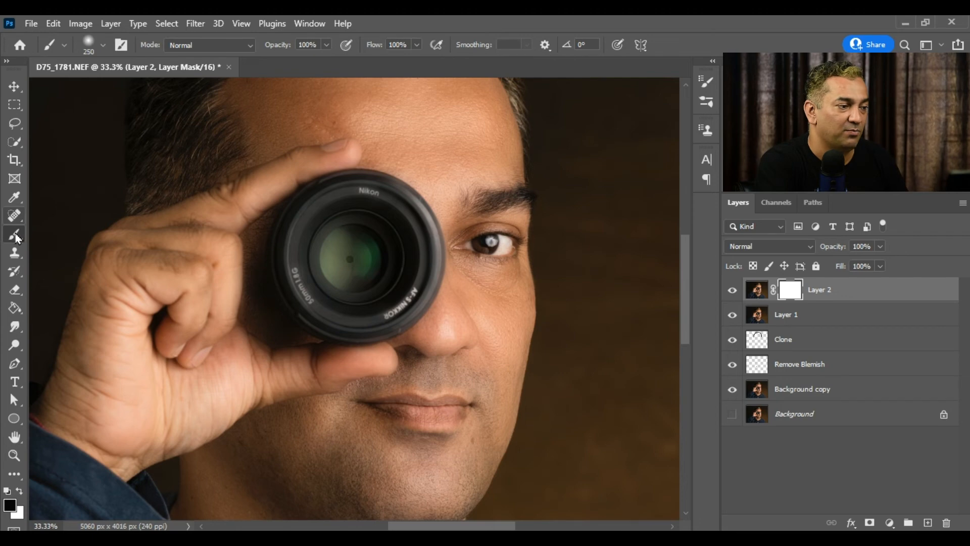
{"action": "left_click", "coordinate": [104, 46]}
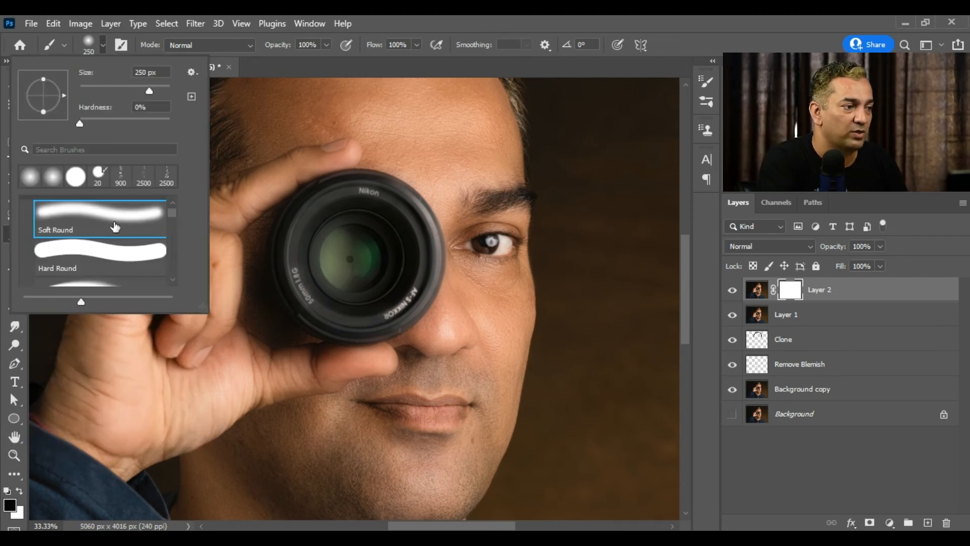
{"action": "left_click", "coordinate": [115, 222]}
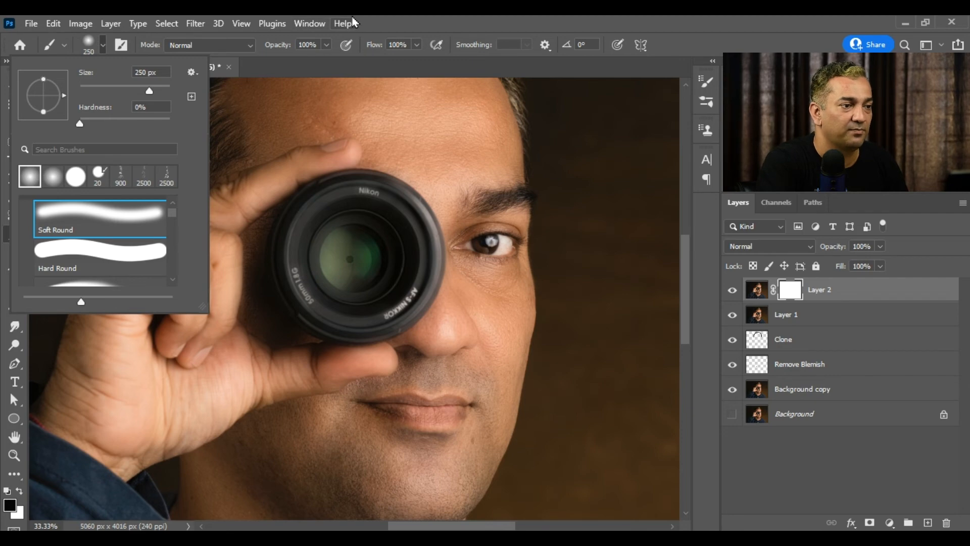
{"action": "left_click", "coordinate": [415, 27]}
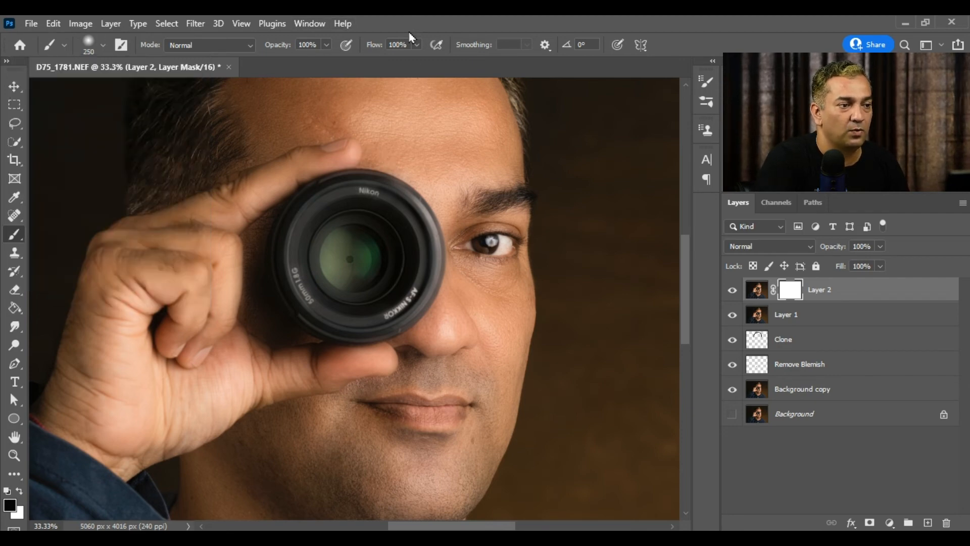
{"action": "left_click", "coordinate": [417, 45]}
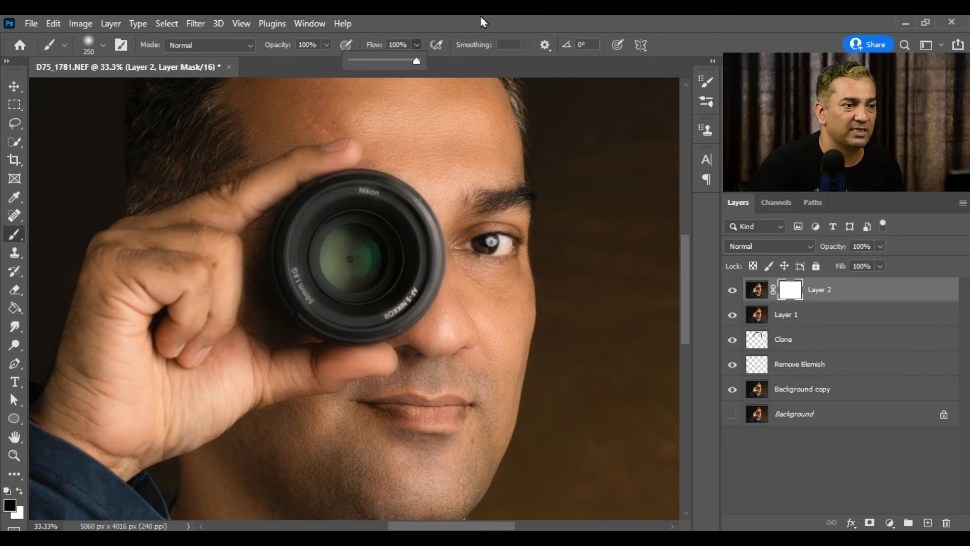
Step: Paint black on Layer 2's mask with the brush at size 150 to remove the smoothing from the lens and the fingers above it
{"action": "left_click", "coordinate": [795, 292]}
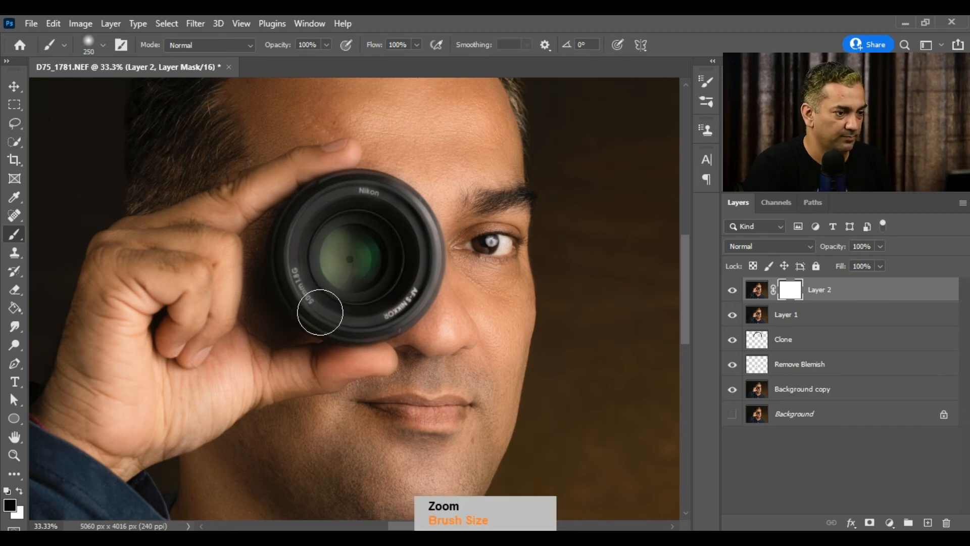
{"action": "key", "text": "bracketleft"}
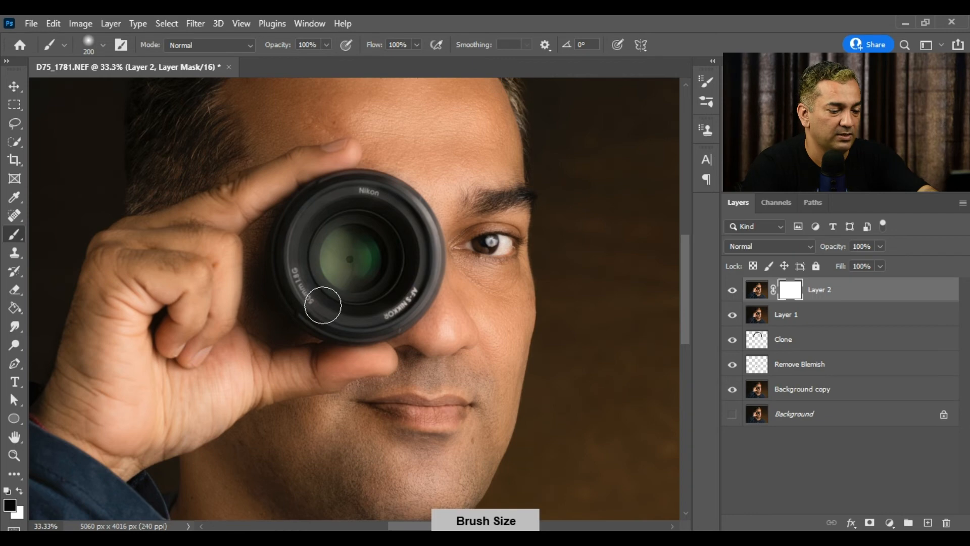
{"action": "key", "text": "bracketleft"}
{"action": "key", "text": "bracketleft"}
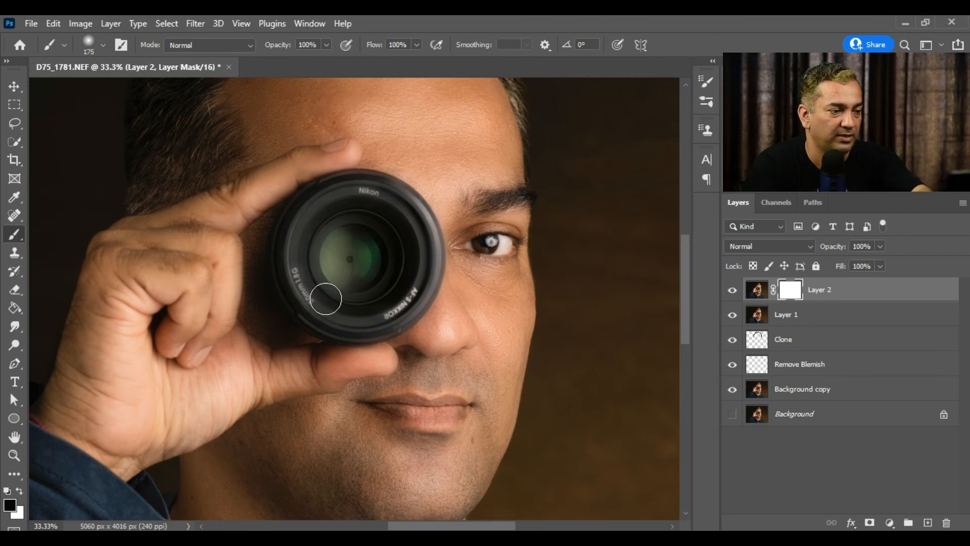
{"action": "key", "text": "bracketleft"}
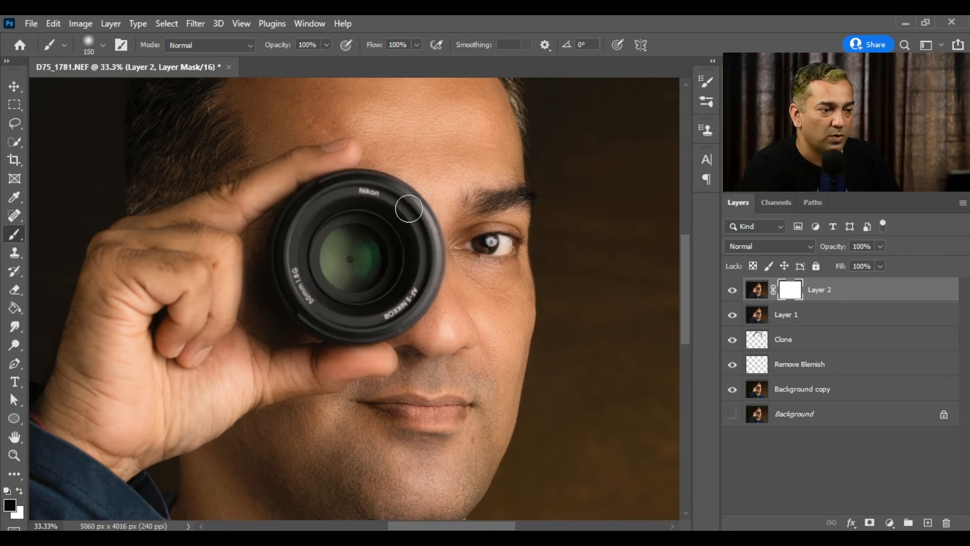
{"action": "left_click_drag", "start_coordinate": [369, 188], "coordinate": [322, 201]}
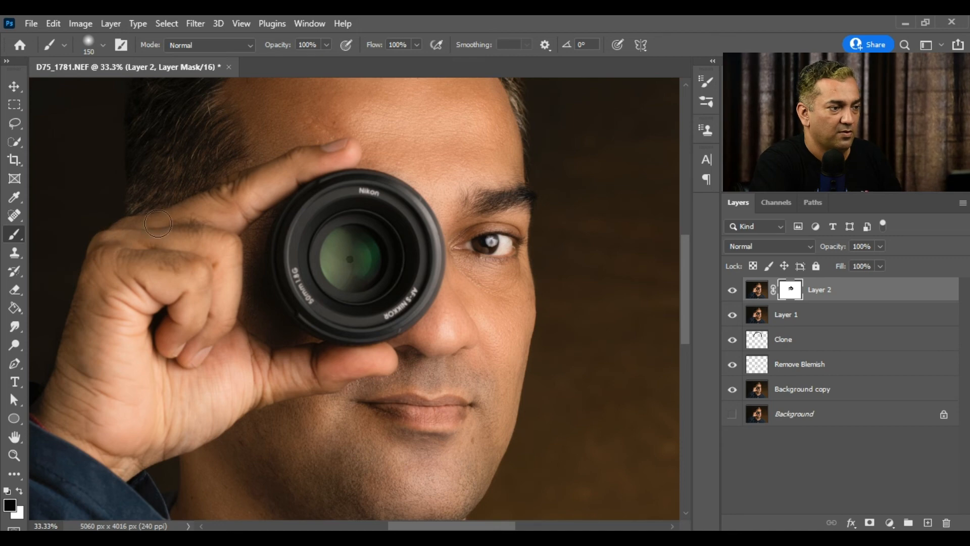
{"action": "left_click_drag", "start_coordinate": [188, 214], "coordinate": [285, 223]}
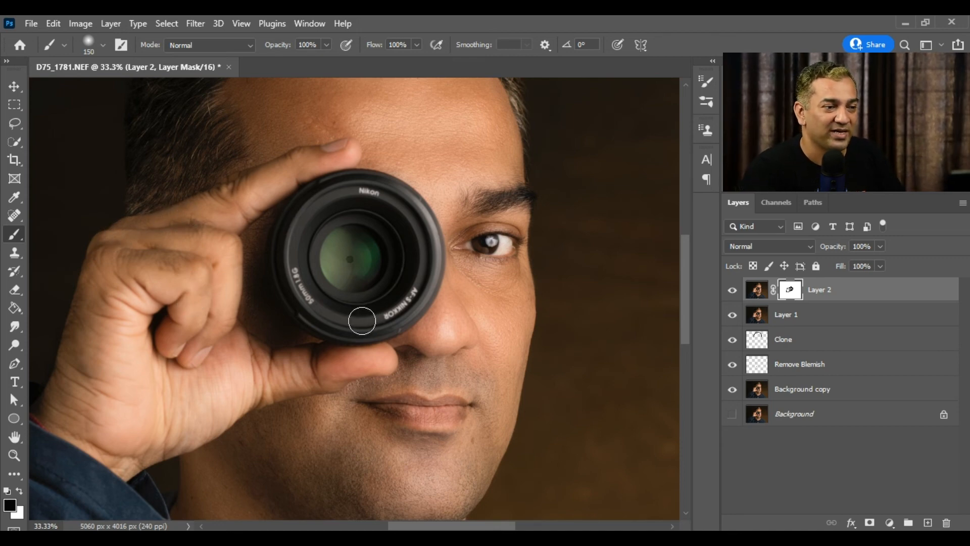
Step: Show Layer 2's mask on its own and paint the unfilled interior of the hand solid black, enlarging the brush for the palm
{"action": "left_click", "coordinate": [791, 290], "text": "alt"}
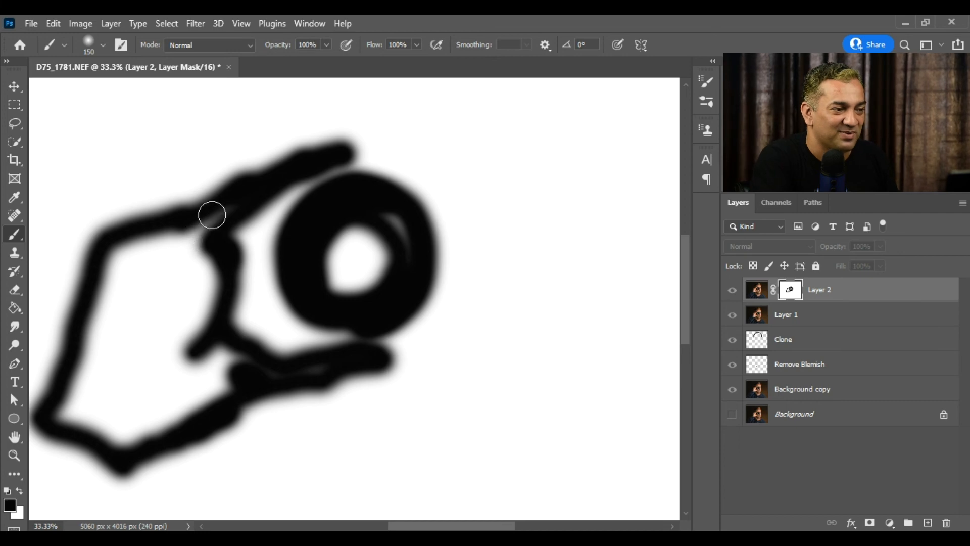
{"action": "mouse_move", "coordinate": [212, 214]}
{"action": "left_mouse_down"}
{"action": "mouse_move", "coordinate": [193, 242]}
{"action": "mouse_move", "coordinate": [222, 212]}
{"action": "mouse_move", "coordinate": [187, 256]}
{"action": "mouse_move", "coordinate": [207, 296]}
{"action": "mouse_move", "coordinate": [209, 283]}
{"action": "mouse_move", "coordinate": [194, 325]}
{"action": "mouse_move", "coordinate": [174, 340]}
{"action": "mouse_move", "coordinate": [159, 293]}
{"action": "mouse_move", "coordinate": [170, 291]}
{"action": "mouse_move", "coordinate": [174, 255]}
{"action": "mouse_move", "coordinate": [154, 273]}
{"action": "mouse_move", "coordinate": [152, 246]}
{"action": "mouse_move", "coordinate": [107, 275]}
{"action": "mouse_move", "coordinate": [148, 238]}
{"action": "mouse_move", "coordinate": [105, 335]}
{"action": "mouse_move", "coordinate": [140, 274]}
{"action": "mouse_move", "coordinate": [130, 349]}
{"action": "left_mouse_up"}
{"action": "key", "text": "bracketright"}
{"action": "key", "text": "bracketright"}
{"action": "key", "text": "bracketright"}
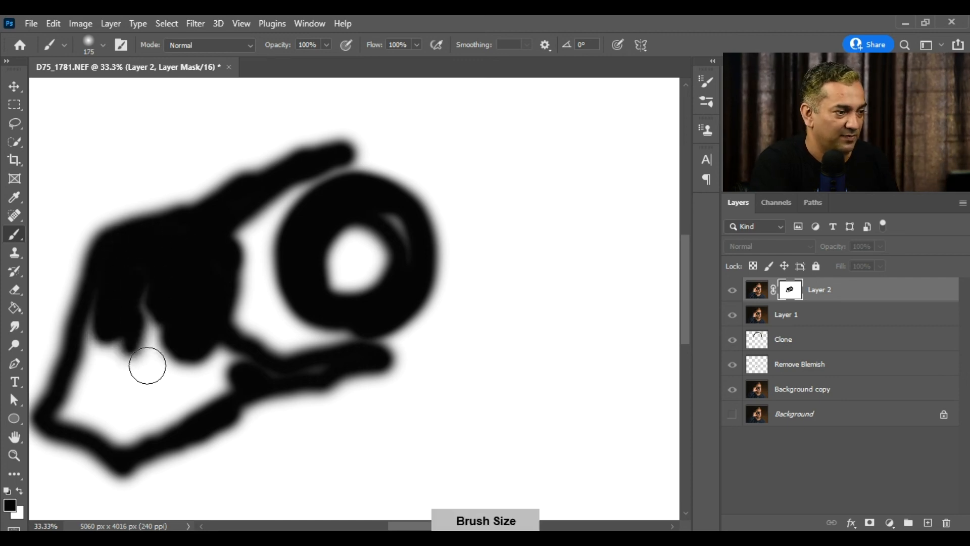
{"action": "mouse_move", "coordinate": [143, 335]}
{"action": "left_mouse_down"}
{"action": "mouse_move", "coordinate": [125, 344]}
{"action": "mouse_move", "coordinate": [114, 308]}
{"action": "mouse_move", "coordinate": [106, 359]}
{"action": "mouse_move", "coordinate": [99, 350]}
{"action": "mouse_move", "coordinate": [95, 383]}
{"action": "mouse_move", "coordinate": [75, 409]}
{"action": "mouse_move", "coordinate": [87, 406]}
{"action": "mouse_move", "coordinate": [72, 410]}
{"action": "mouse_move", "coordinate": [112, 420]}
{"action": "mouse_move", "coordinate": [129, 430]}
{"action": "mouse_move", "coordinate": [121, 434]}
{"action": "mouse_move", "coordinate": [181, 399]}
{"action": "mouse_move", "coordinate": [169, 404]}
{"action": "mouse_move", "coordinate": [138, 378]}
{"action": "mouse_move", "coordinate": [181, 362]}
{"action": "mouse_move", "coordinate": [232, 366]}
{"action": "mouse_move", "coordinate": [202, 373]}
{"action": "left_mouse_up"}
Step: Reduce the brush to size 90, paint black over the remaining white gap in the lens ring, and return to the image view
{"action": "key", "text": "bracketleft"}
{"action": "key", "text": "bracketleft"}
{"action": "key", "text": "bracketleft"}
{"action": "key", "text": "bracketleft"}
{"action": "key", "text": "bracketleft"}
{"action": "key", "text": "bracketleft"}
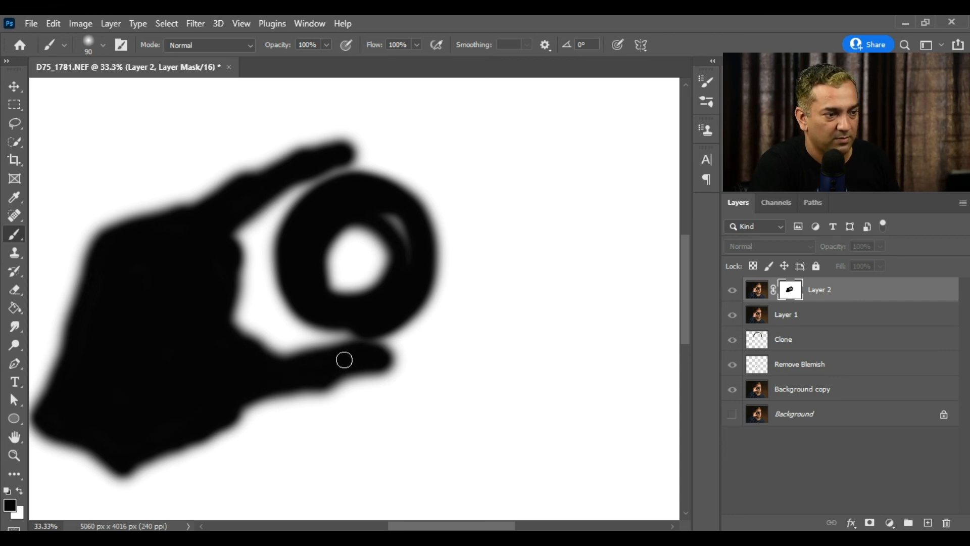
{"action": "left_click_drag", "start_coordinate": [387, 214], "coordinate": [403, 240]}
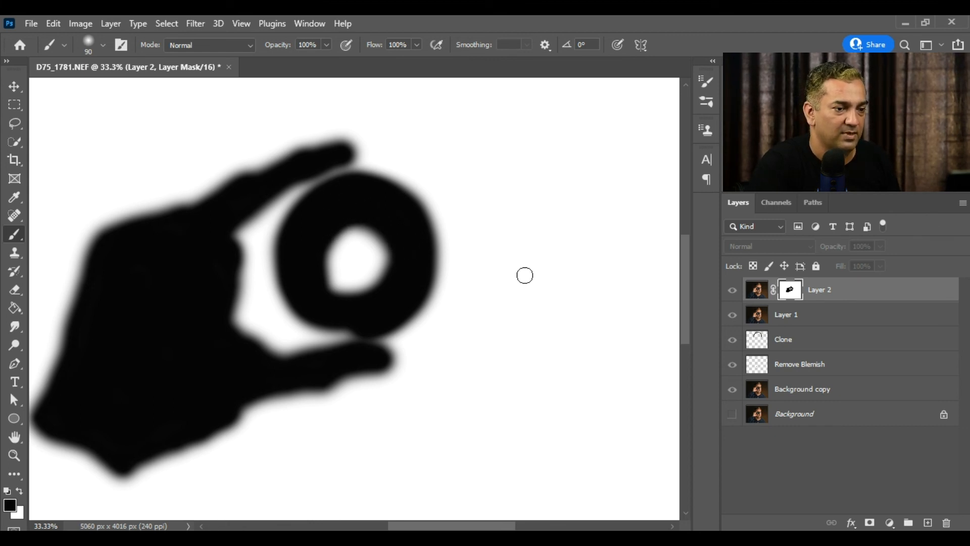
{"action": "left_click", "coordinate": [790, 299], "text": "alt"}
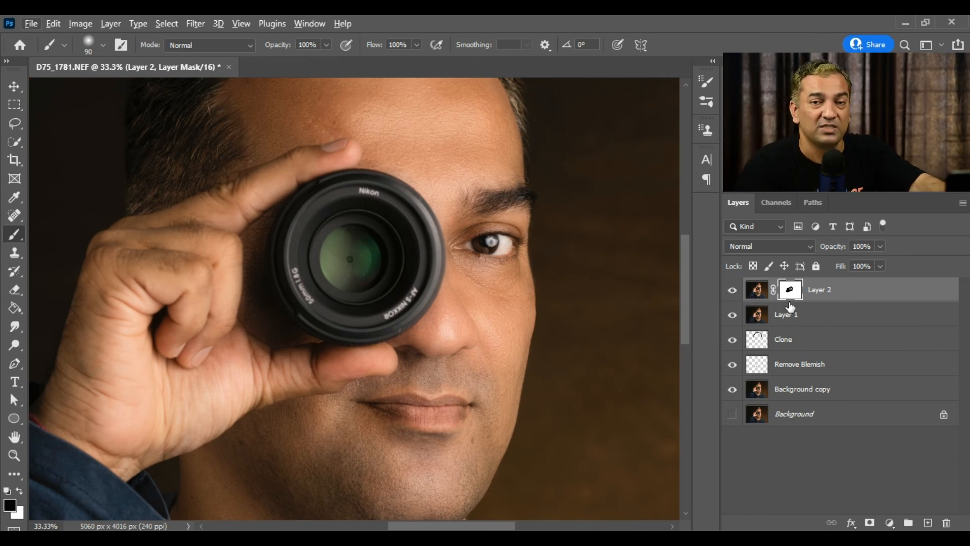
Step: Load Layer 2's mask as a selection to check the masked hand and lens outline, and deselect it
{"action": "key", "text": "ctrl"}
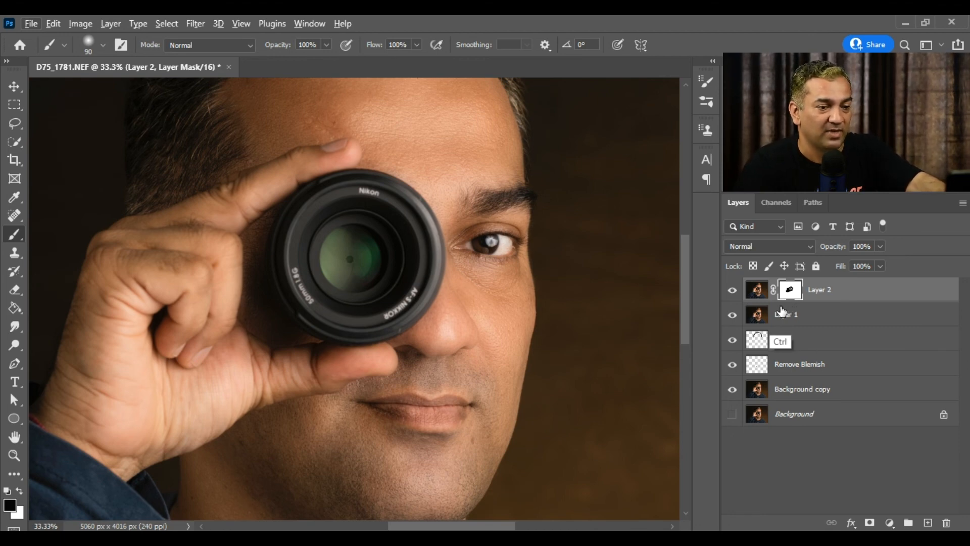
{"action": "left_click", "coordinate": [791, 291], "text": "ctrl"}
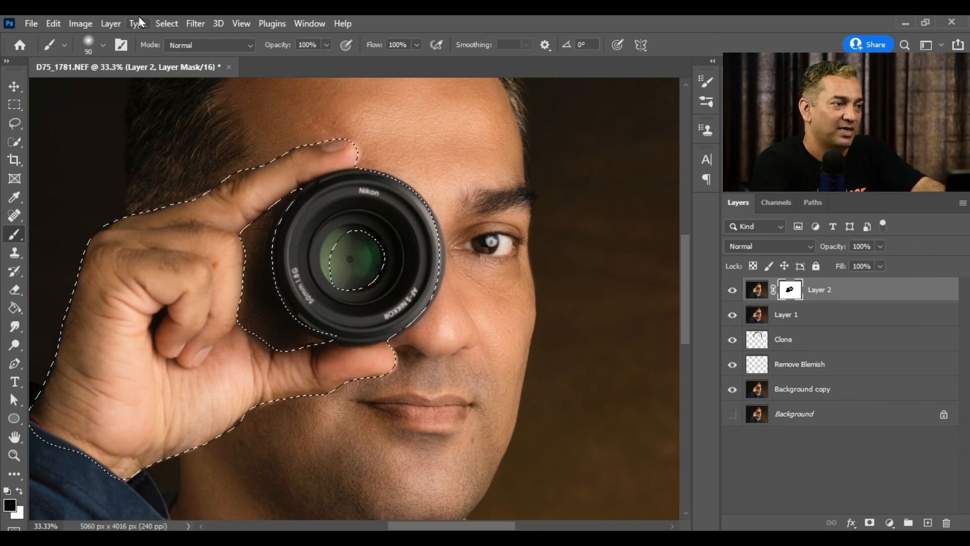
{"action": "left_click", "coordinate": [167, 25]}
{"action": "left_click", "coordinate": [182, 51]}
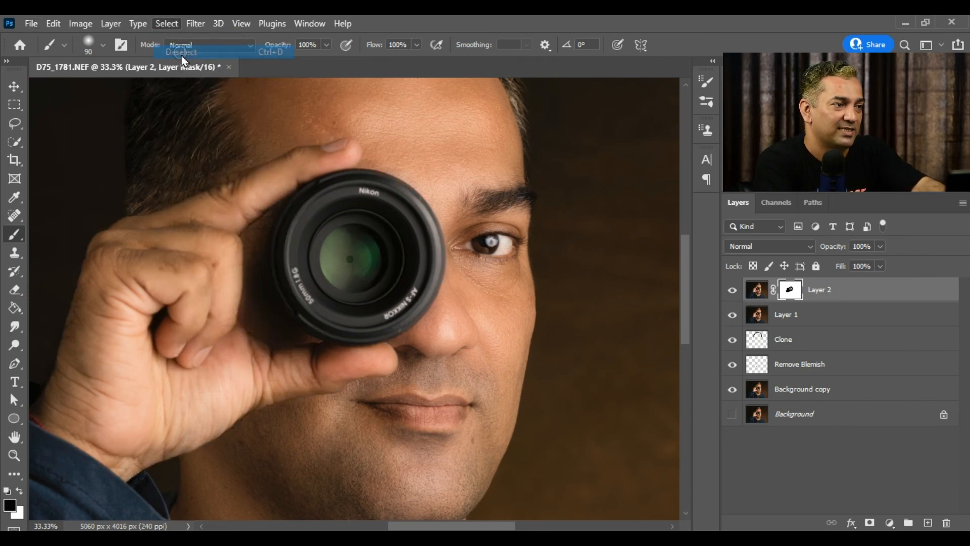